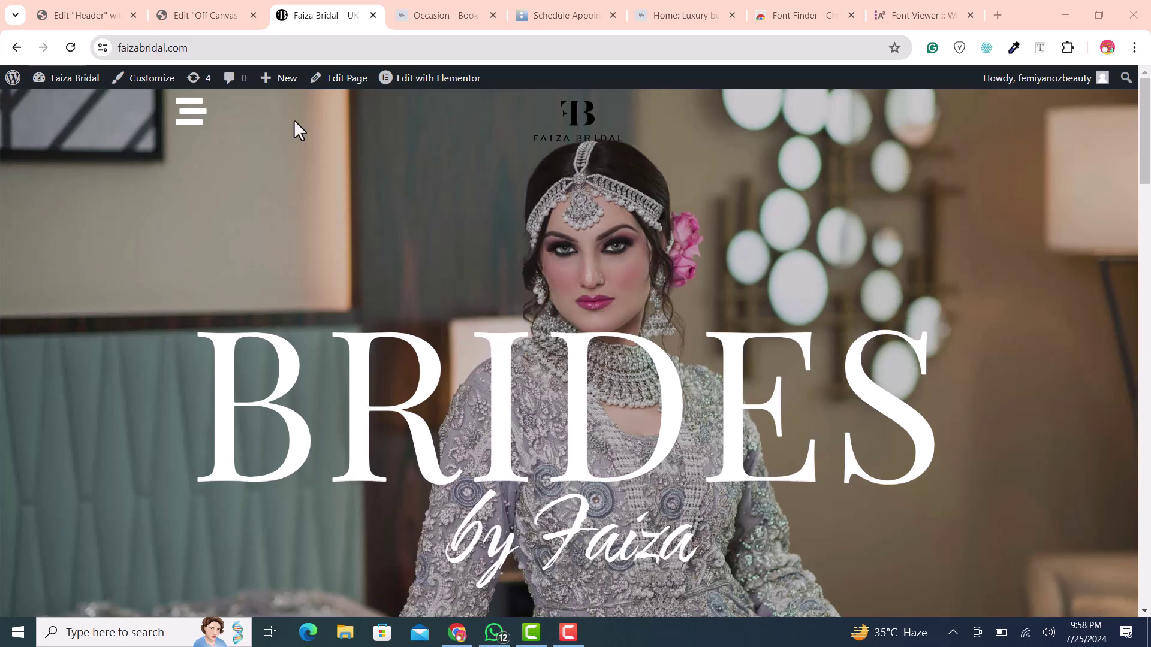
Step: Open and close the homepage's hamburger menu to examine the off-canvas menu at desktop size
left_click(180, 111)
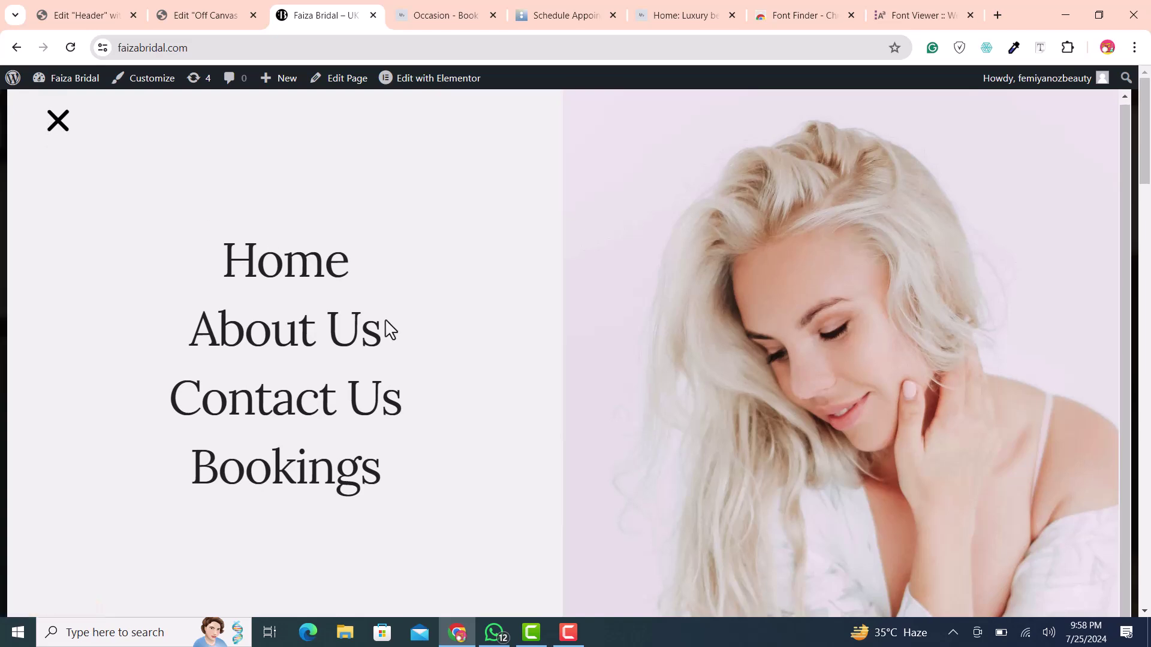
left_click(57, 122)
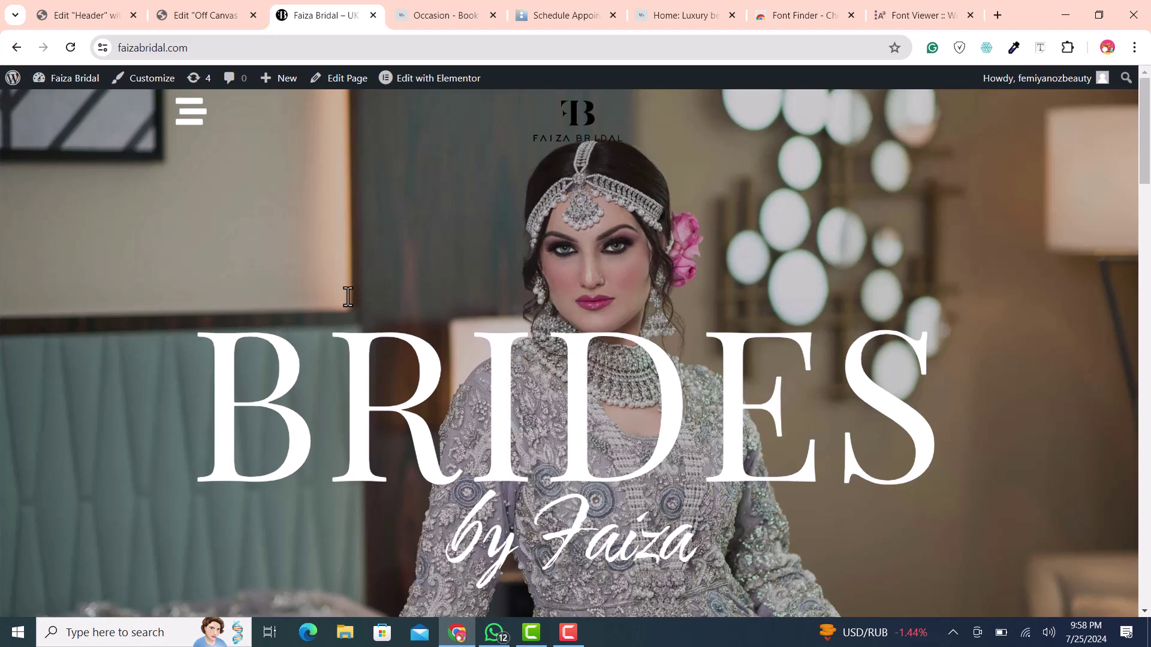
scroll(347, 297, "down", 5)
scroll(161, 166, "up", 6)
left_click(188, 119)
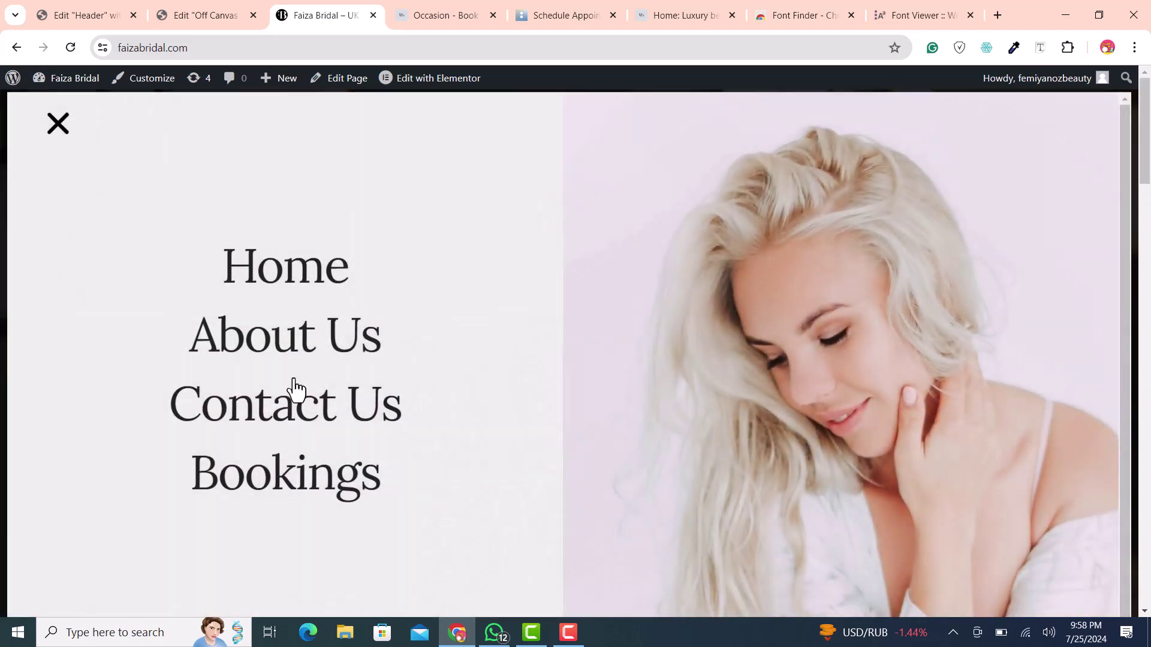
left_click(56, 121)
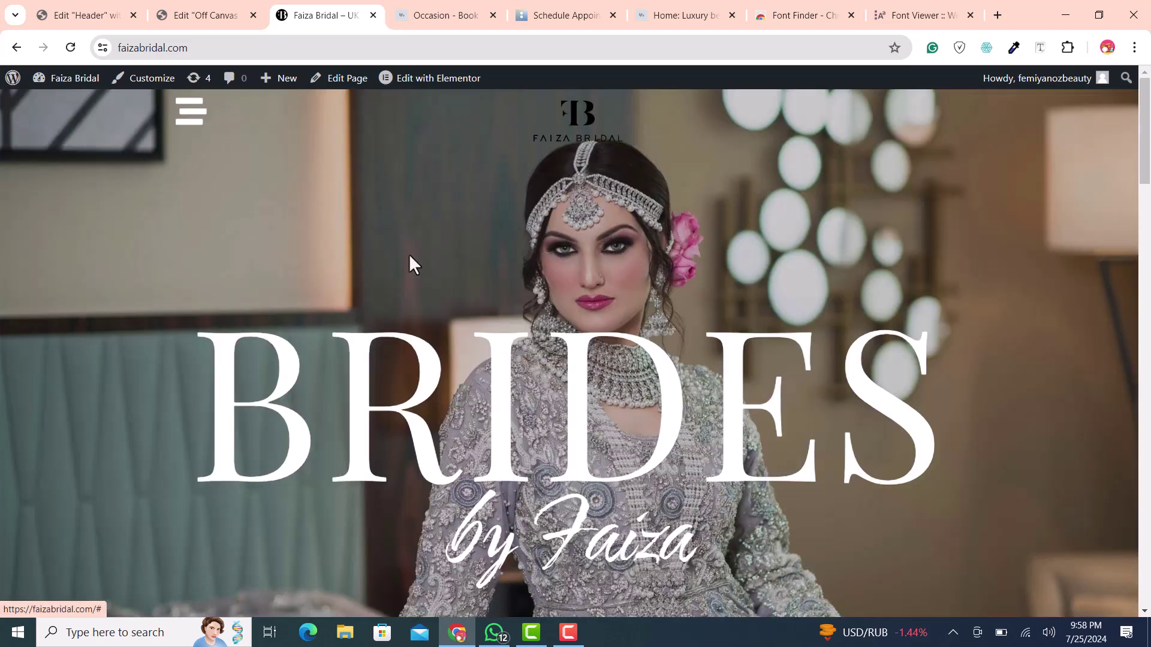
Step: Inspect the homepage in the responsive mobile preview, examine its off-canvas menu there, and return to the closed-menu desktop page
right_click(392, 245)
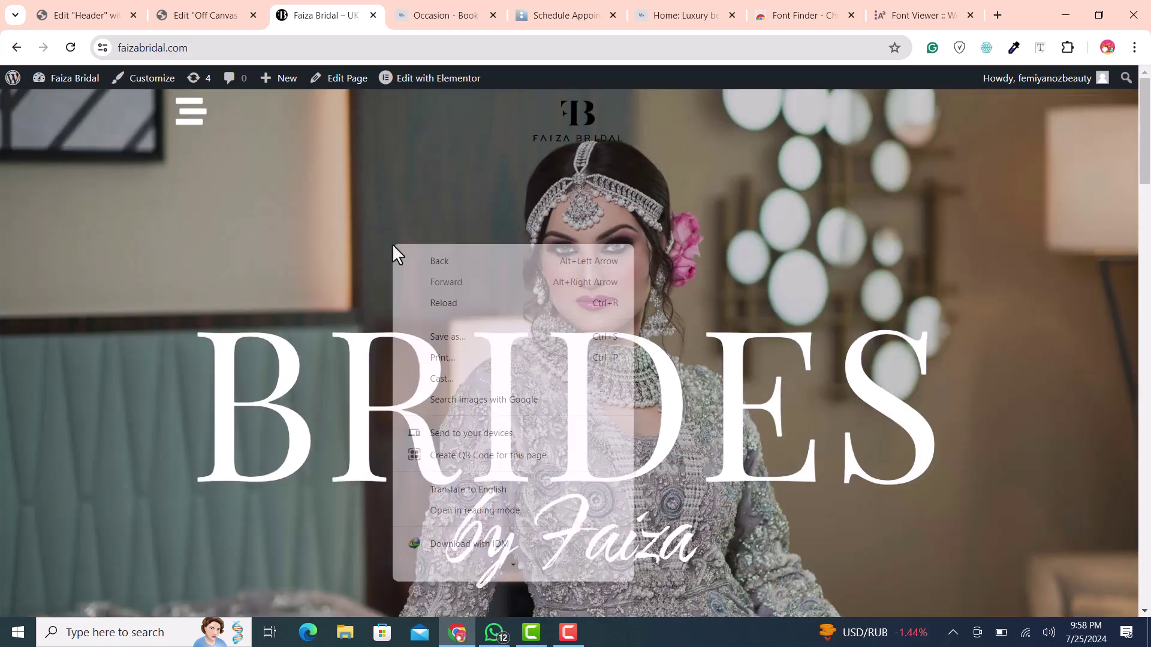
scroll(461, 545, "down", 2)
left_click(484, 572)
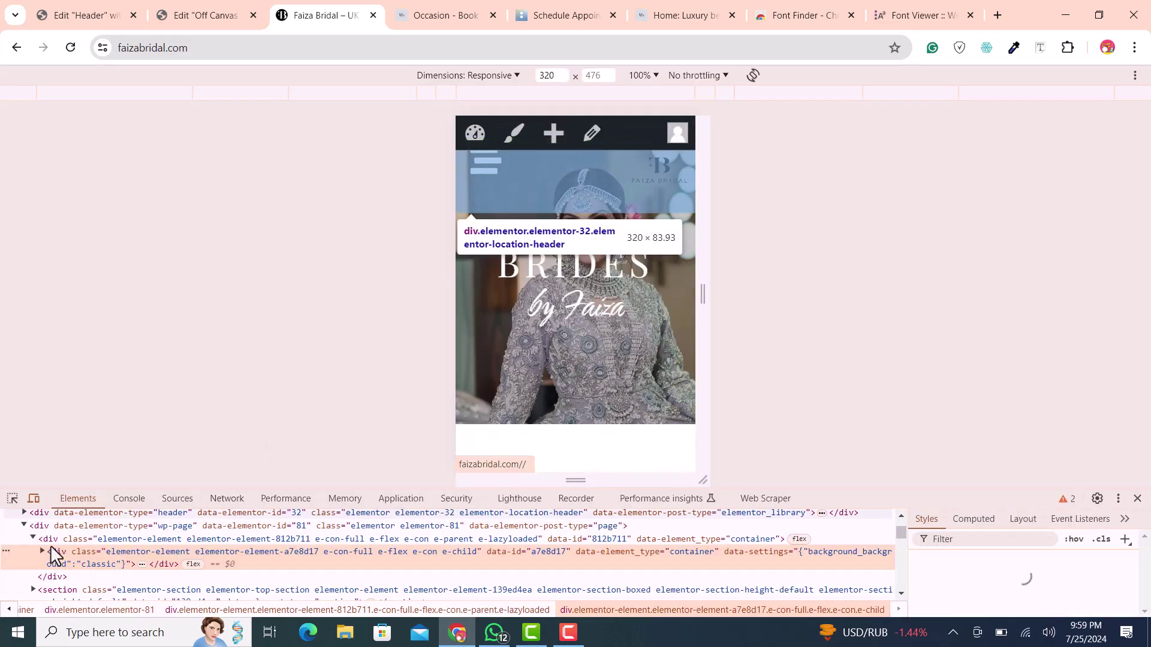
left_click(484, 163)
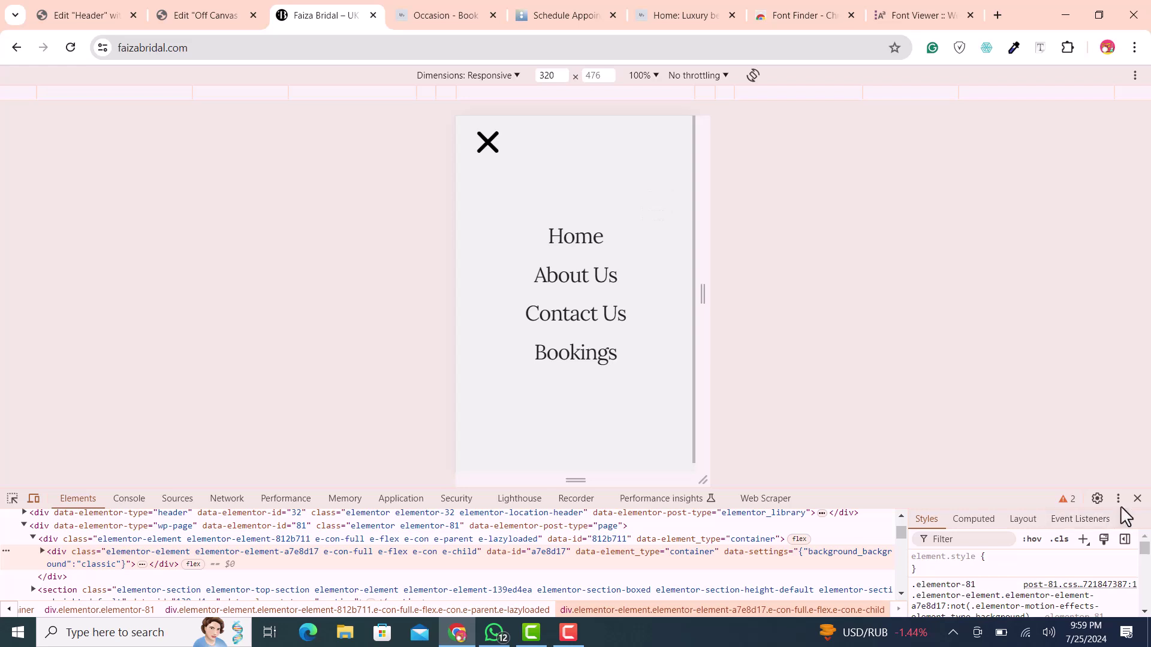
left_click(1137, 501)
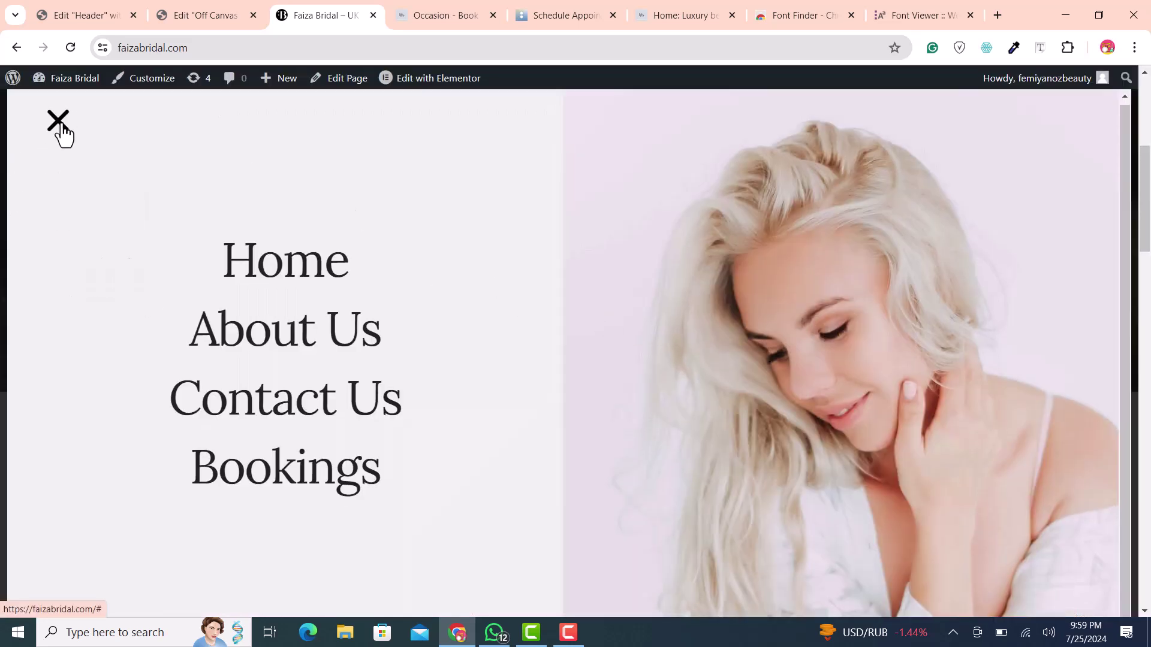
left_click(60, 124)
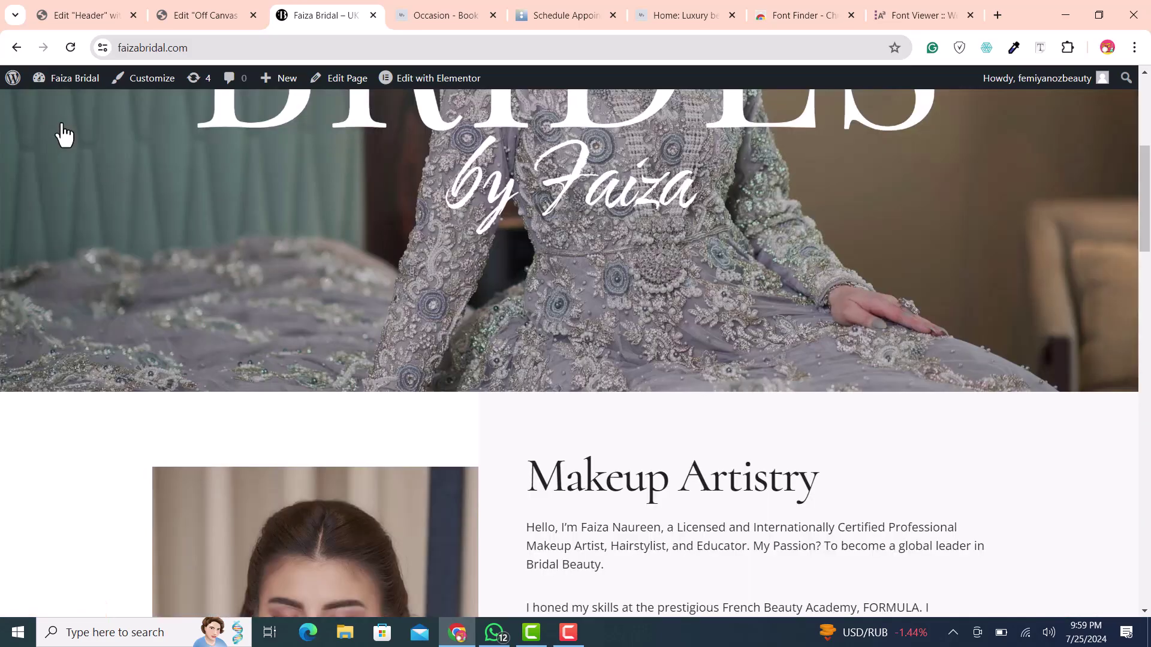
scroll(207, 238, "up", 2)
scroll(207, 240, "up", 3)
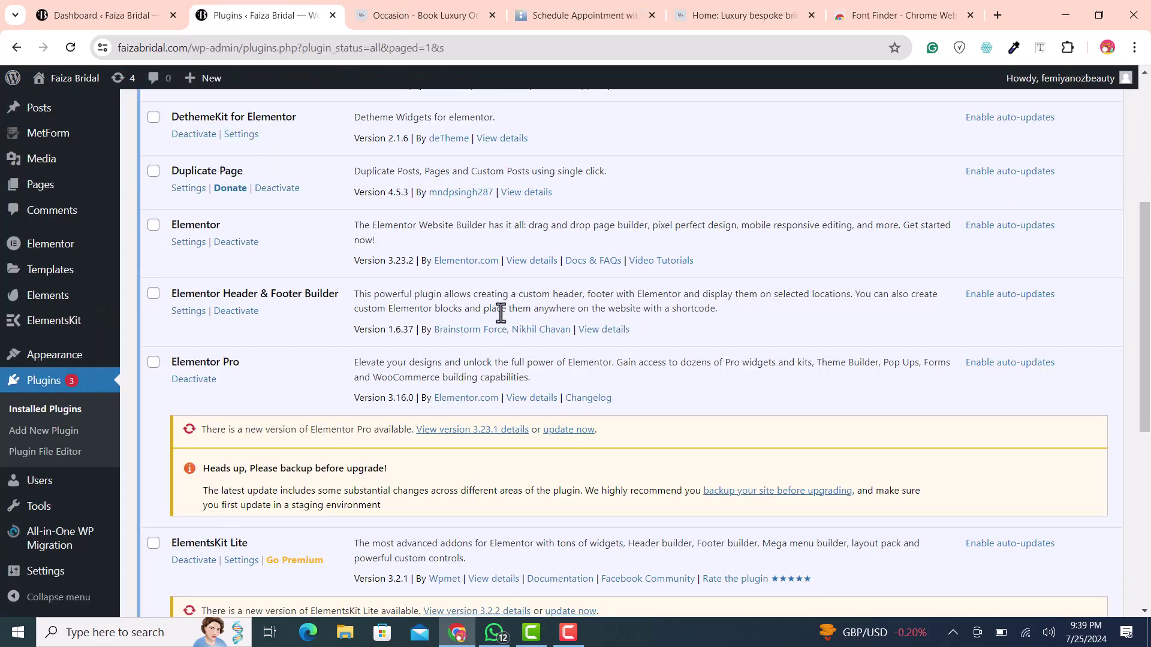
Step: Check the installed plugins list for Elementor Pro
scroll(501, 311, "down", 1)
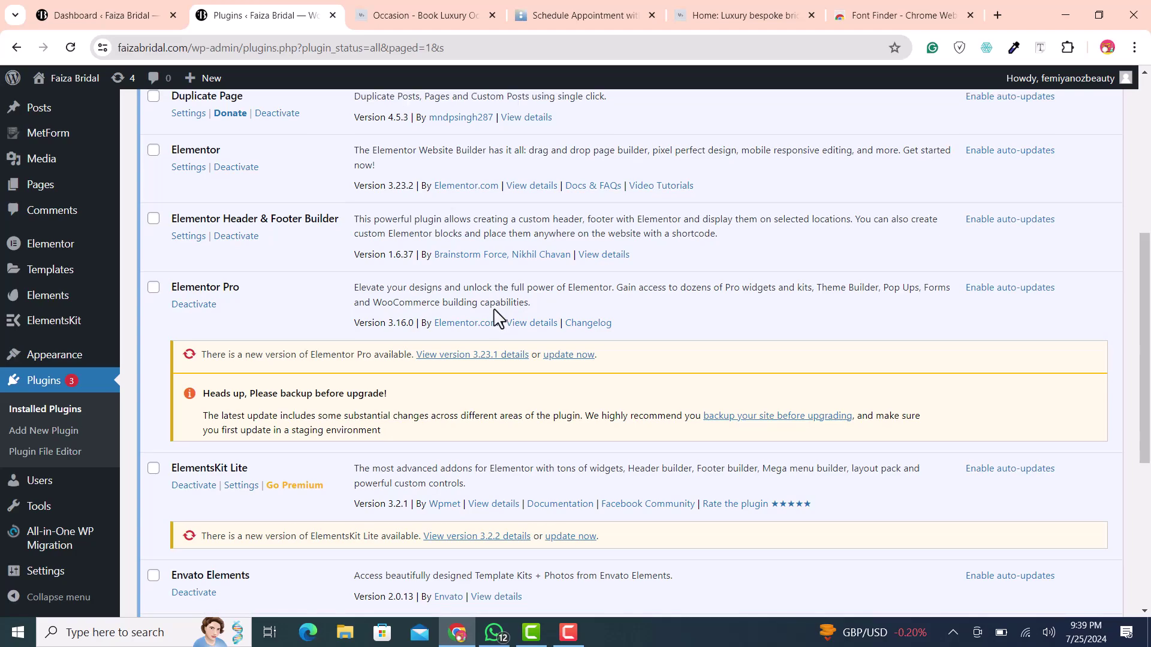
left_click_drag(262, 300, 171, 288)
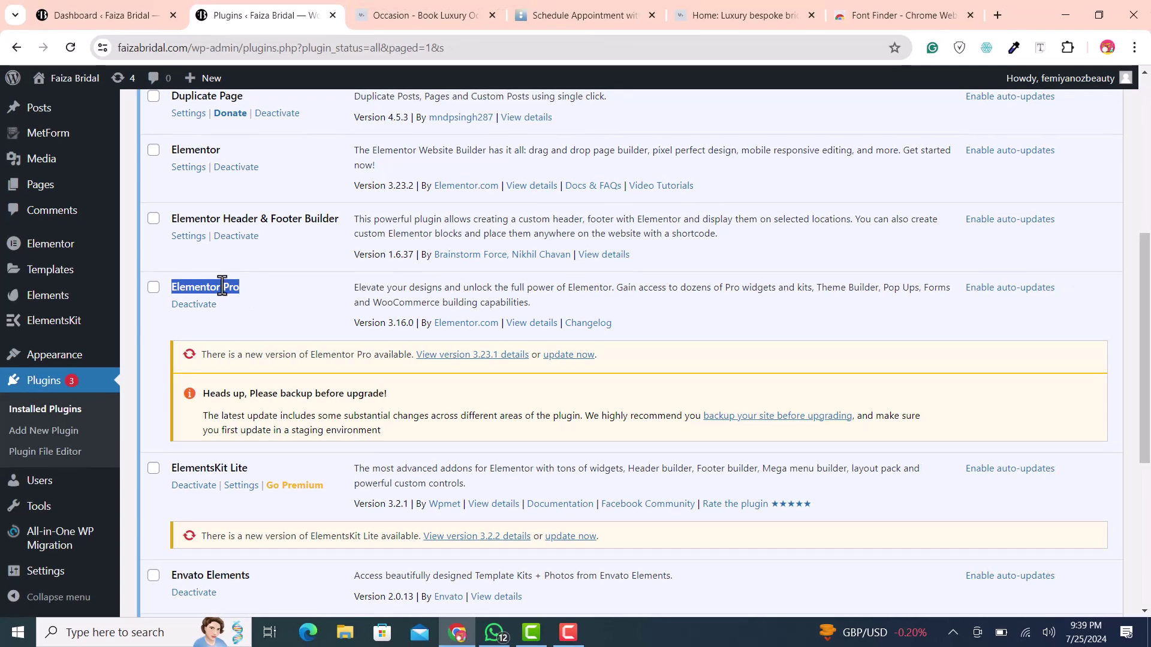
left_click(199, 289)
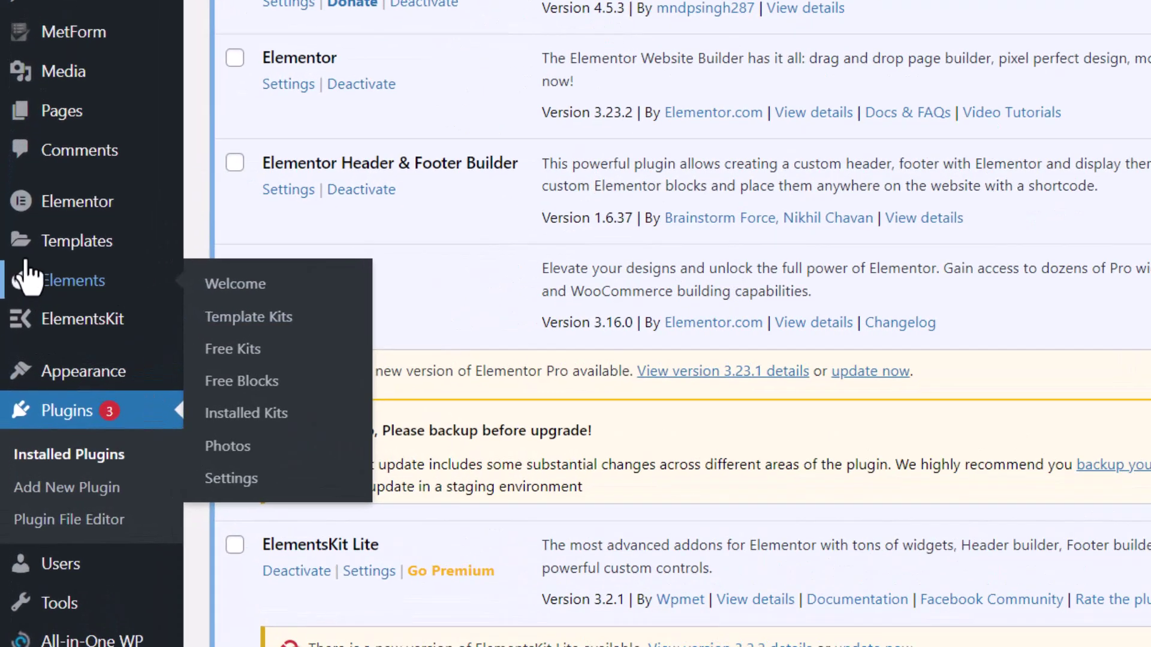
Step: Create a Popup template named "Off Canvas Menu" and dismiss the template library and Navigator
mouse_move(26, 275)
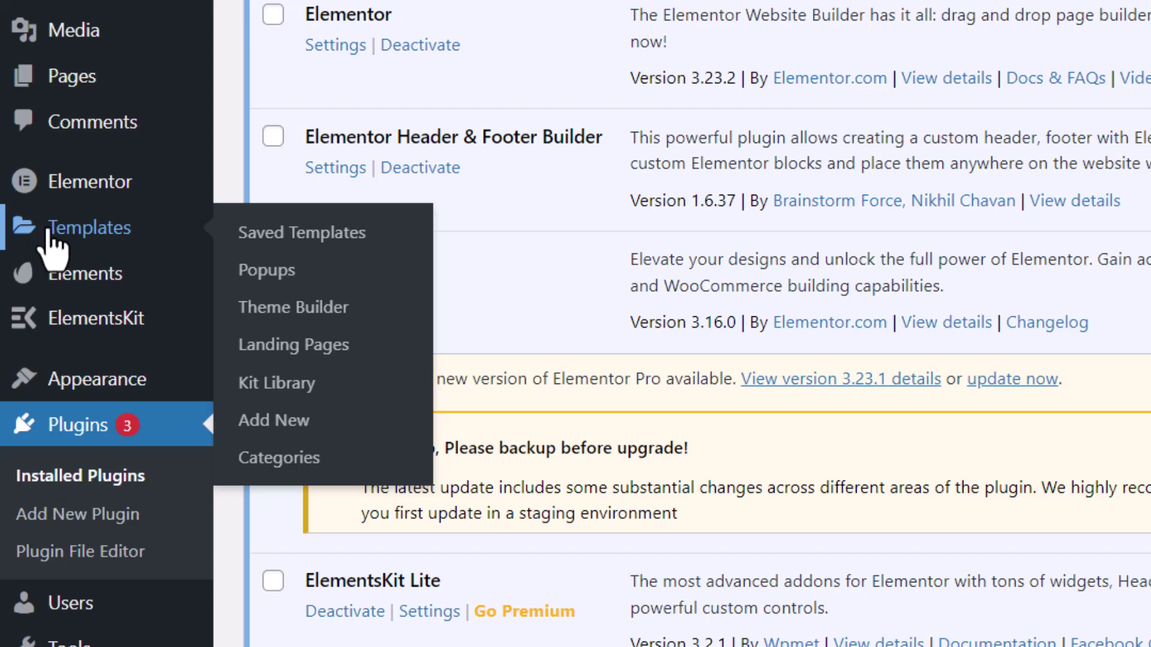
left_click(267, 421)
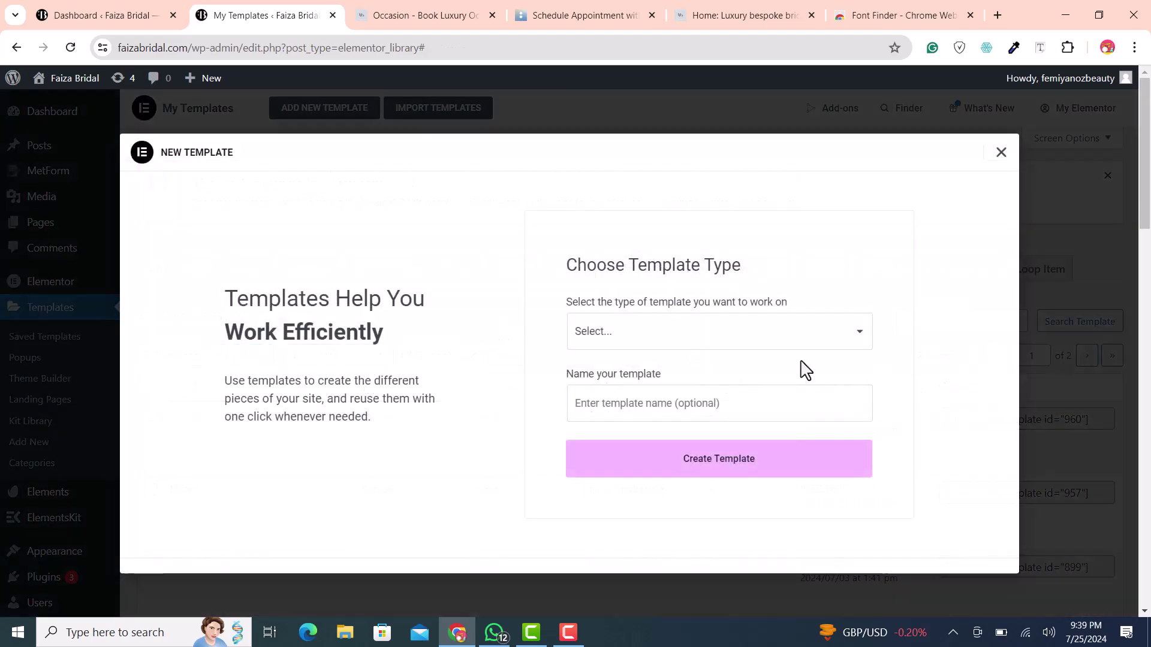
left_click(742, 338)
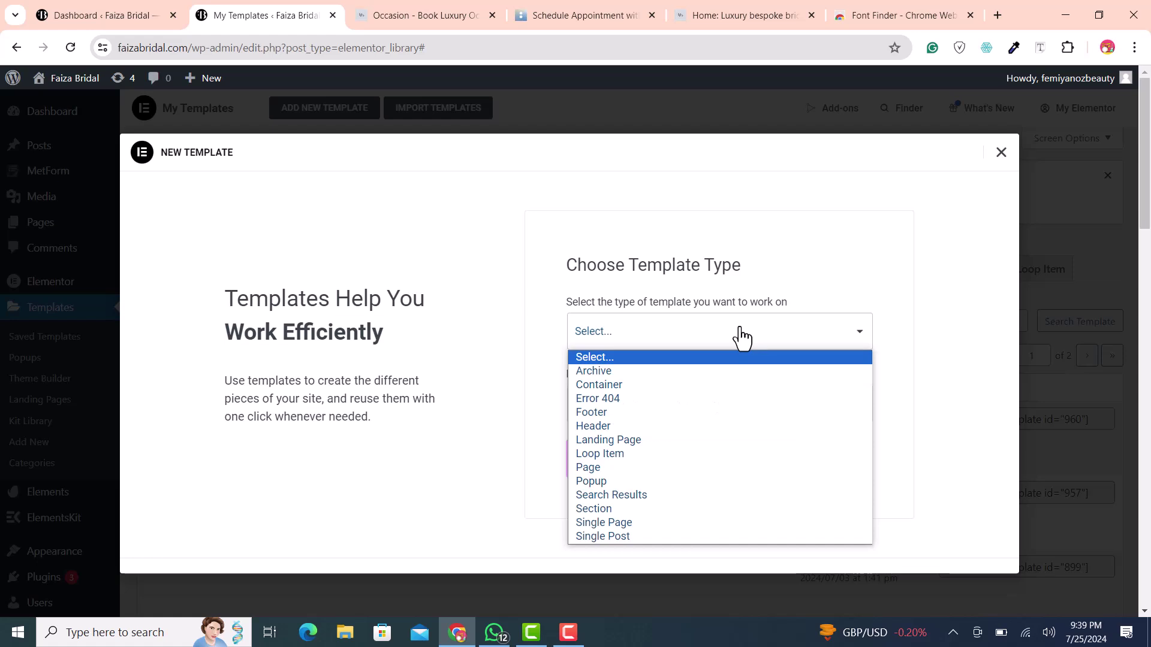
left_click(614, 481)
left_click(622, 401)
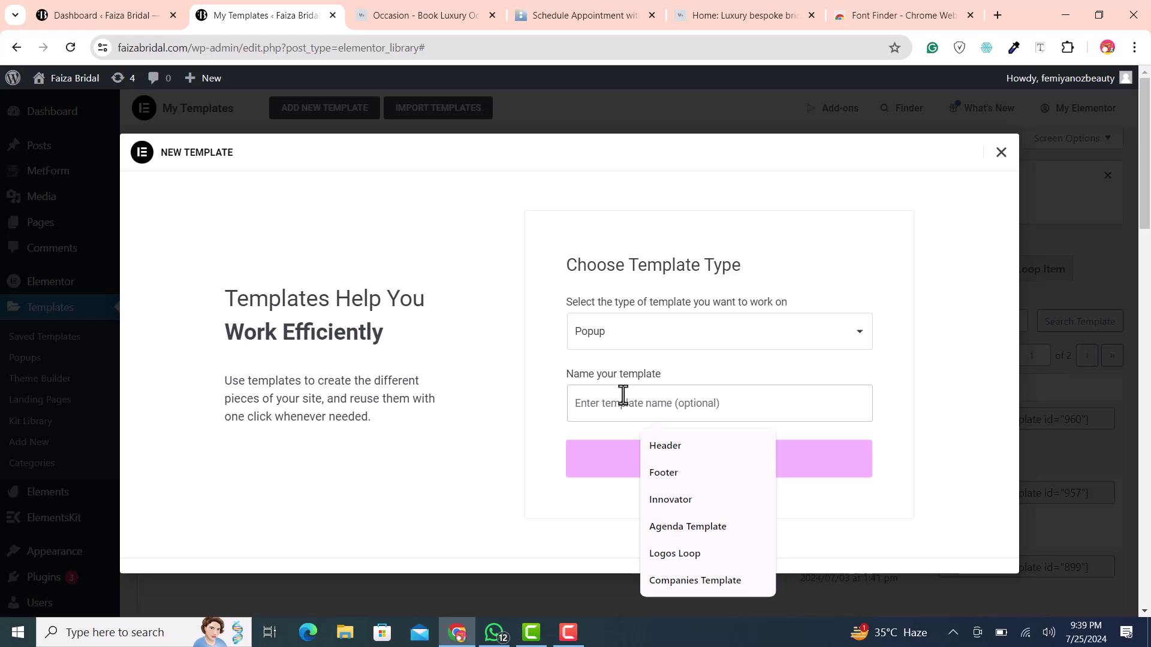
type("Off Canvas Mene")
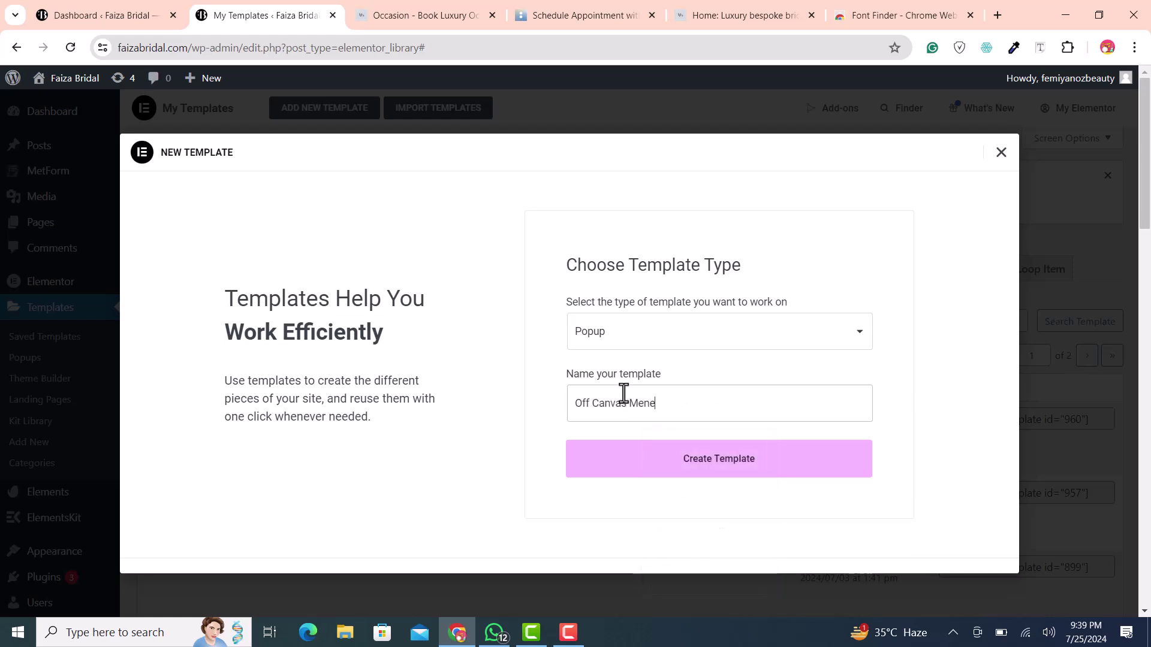
key("BackSpace")
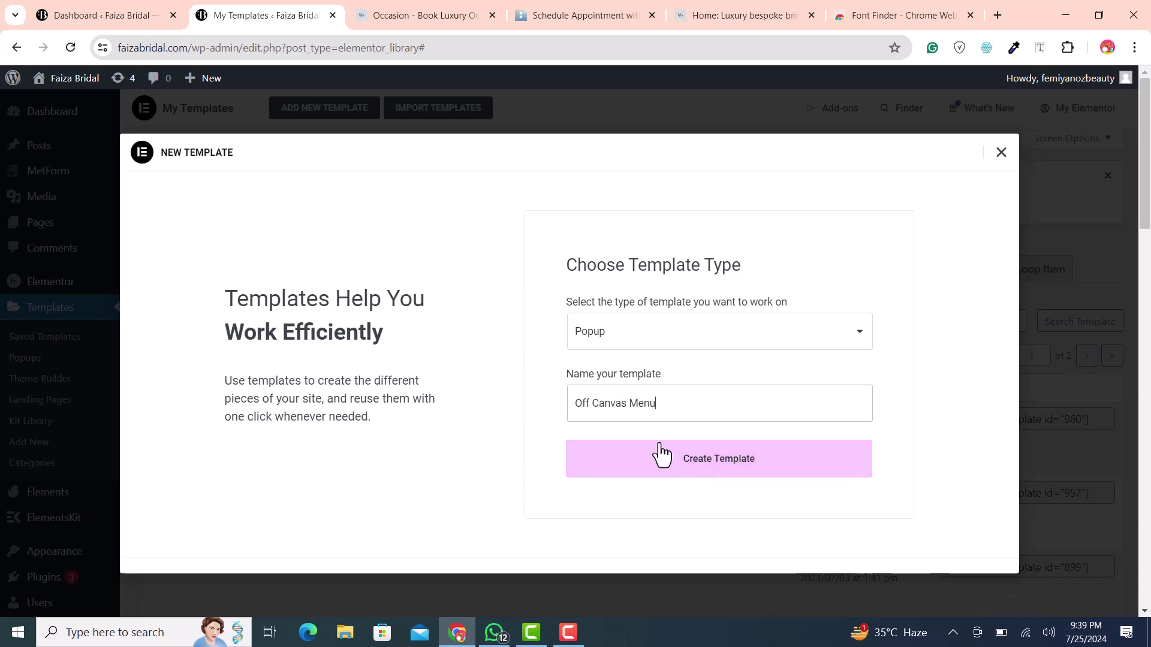
left_click(722, 470)
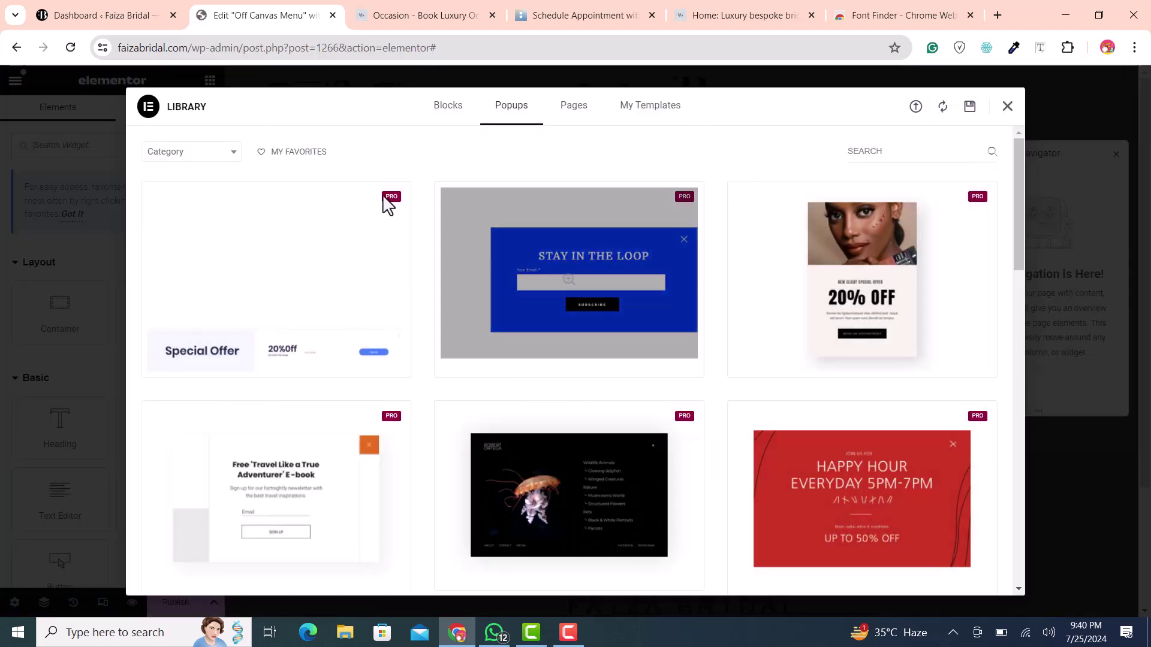
left_click(1009, 107)
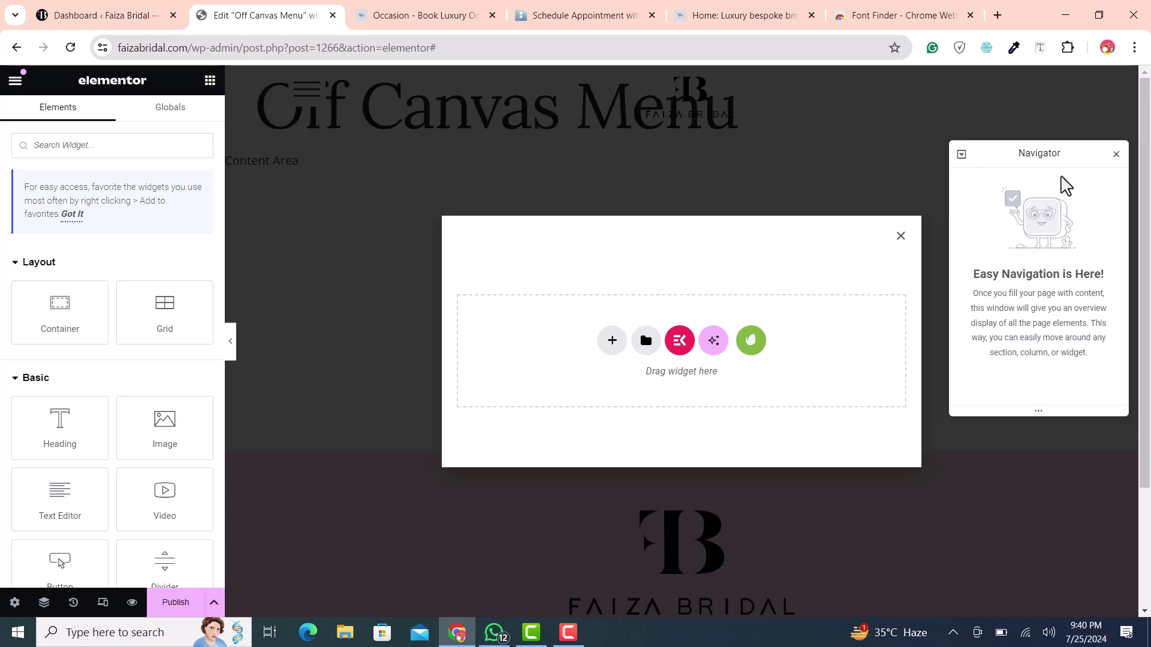
left_click(1116, 156)
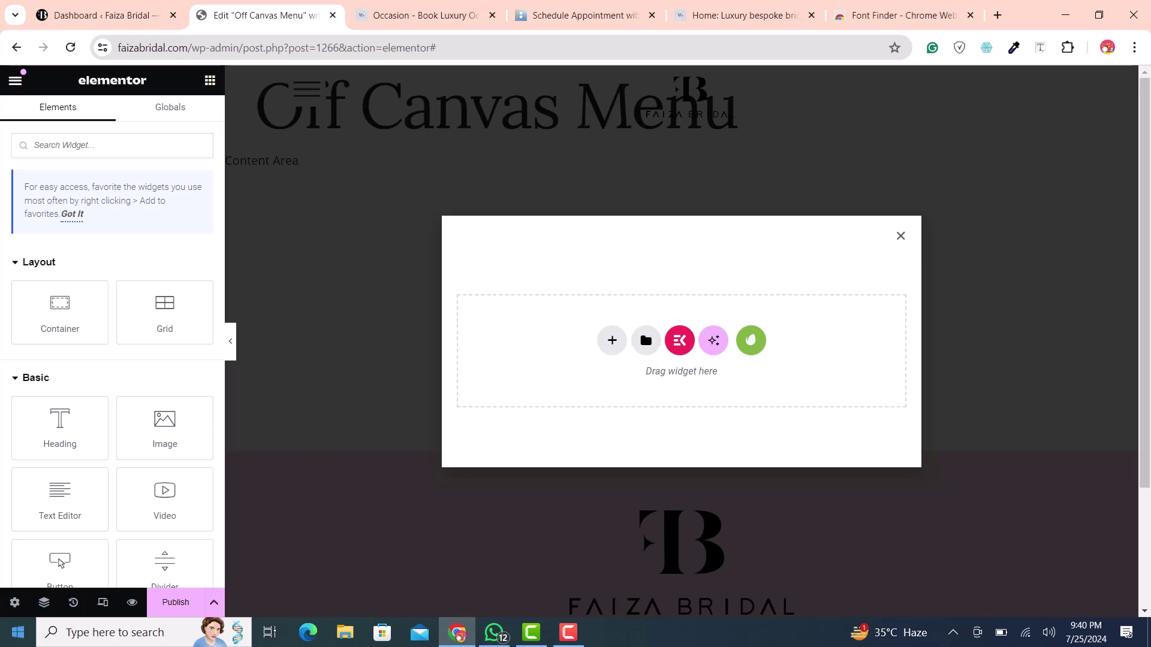
Step: Set the popup's height to Fit To Screen and its content position to Center
left_click(15, 602)
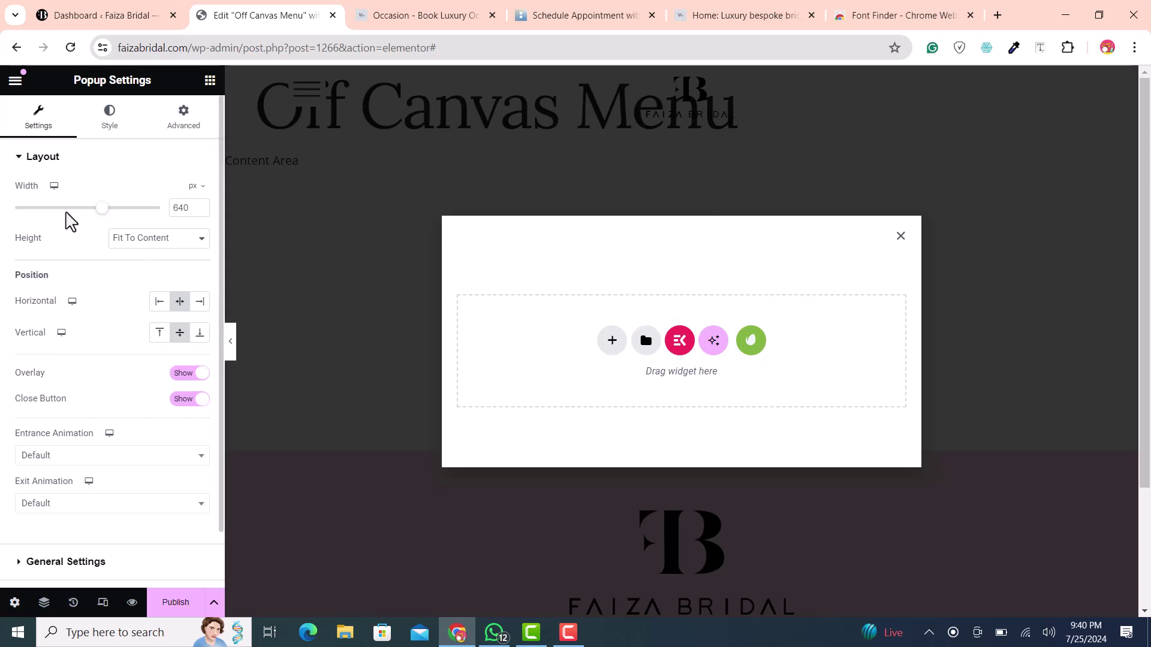
left_click(131, 239)
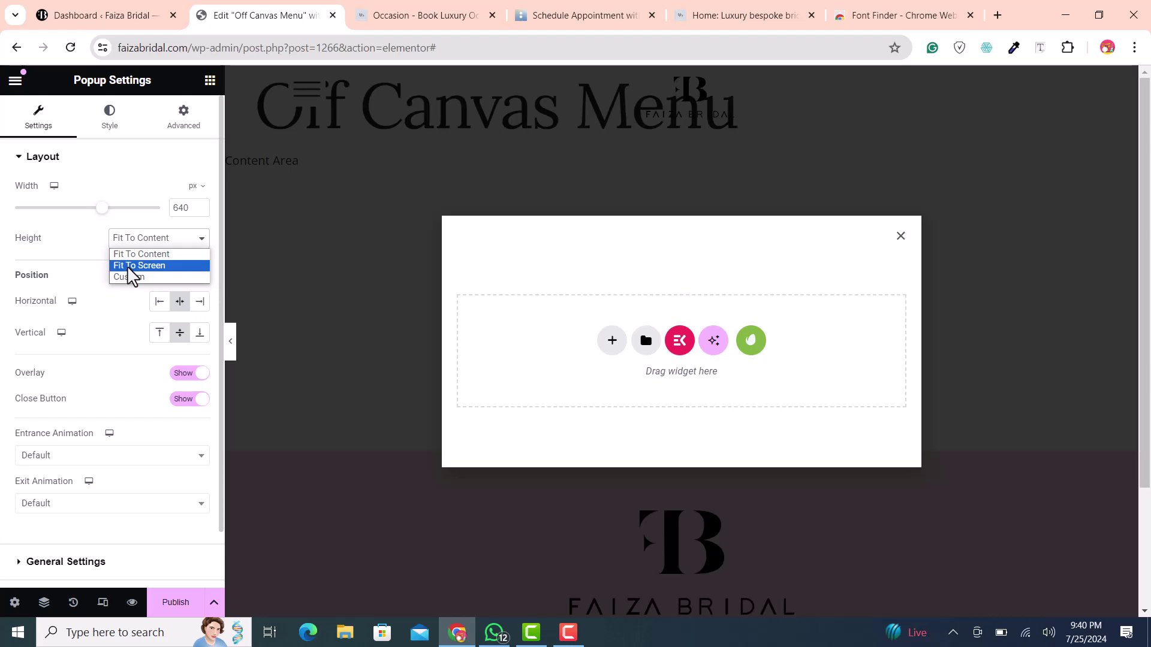
left_click(144, 270)
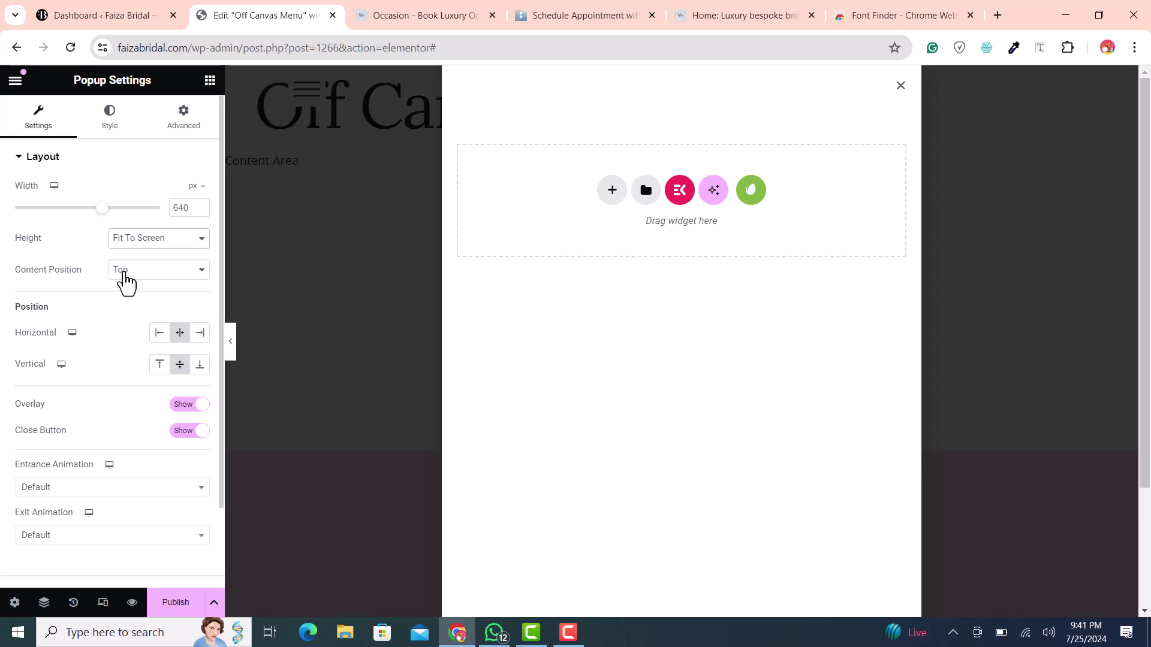
left_click(125, 276)
left_click(126, 298)
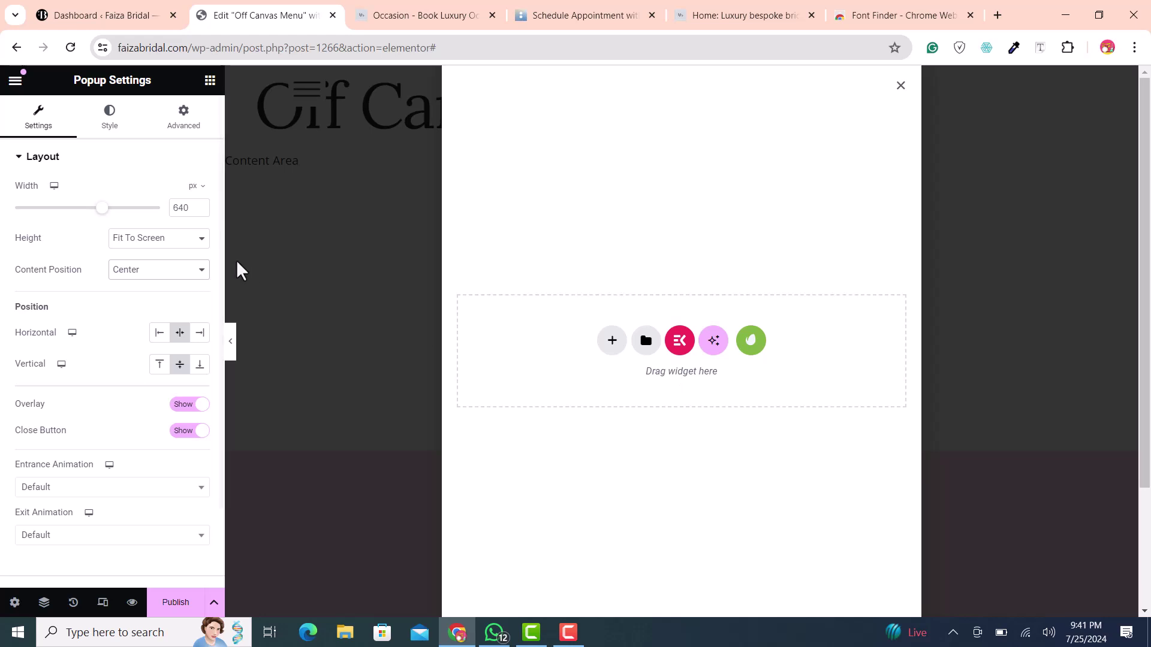
left_click(135, 275)
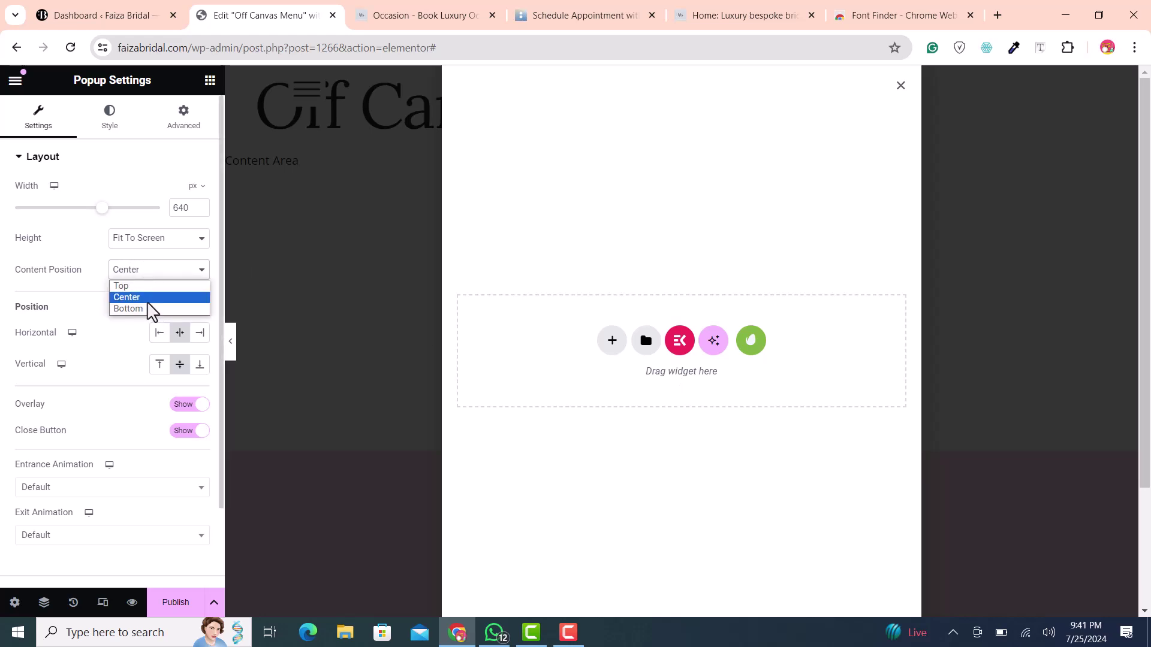
left_click(148, 302)
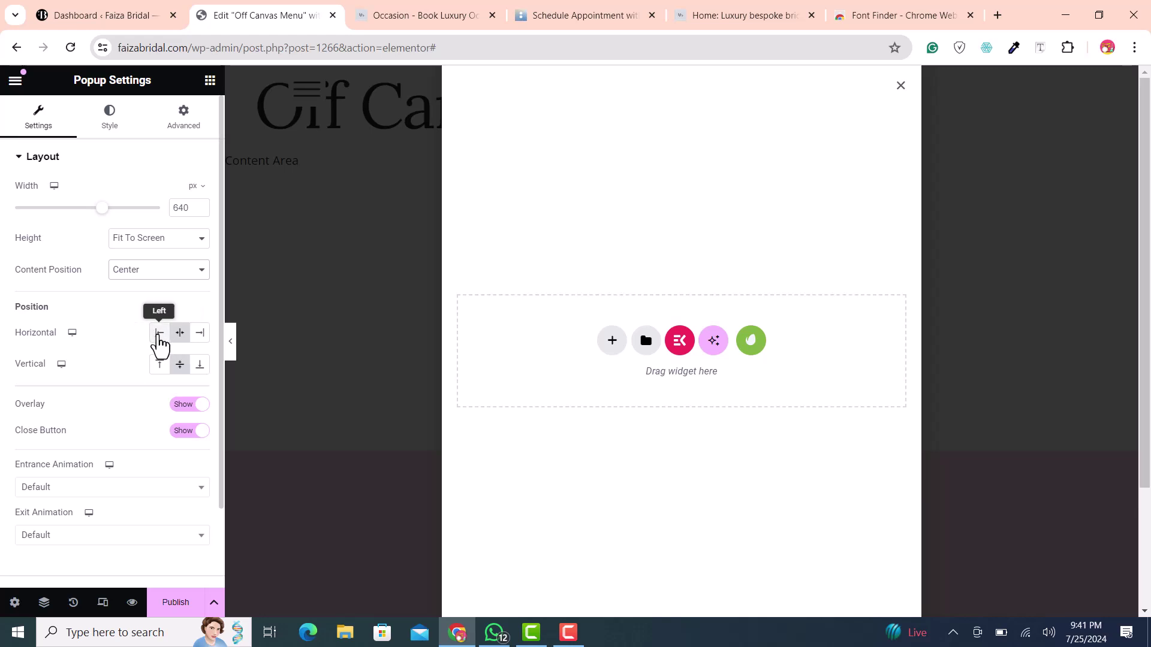
Step: Set the popup's width to 1280 px and its horizontal position to Center
left_click(159, 334)
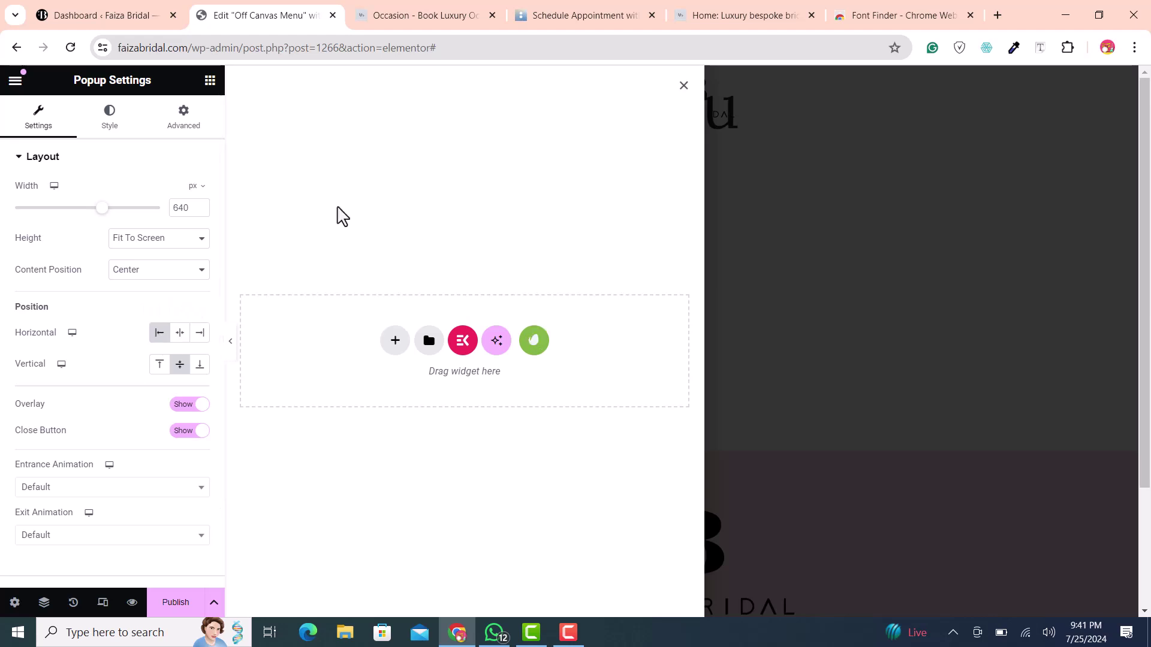
mouse_move(101, 215)
left_mouse_down()
mouse_move(47, 211)
mouse_move(166, 211)
mouse_move(56, 211)
mouse_move(94, 211)
mouse_move(81, 209)
left_mouse_up()
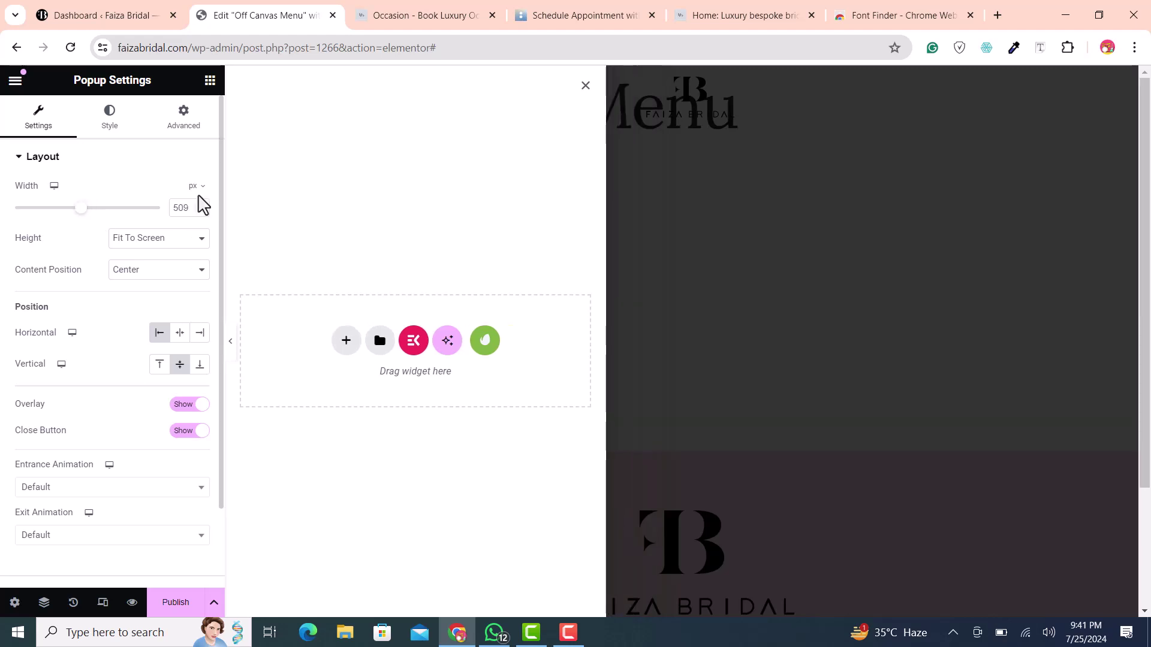
double_click(177, 207)
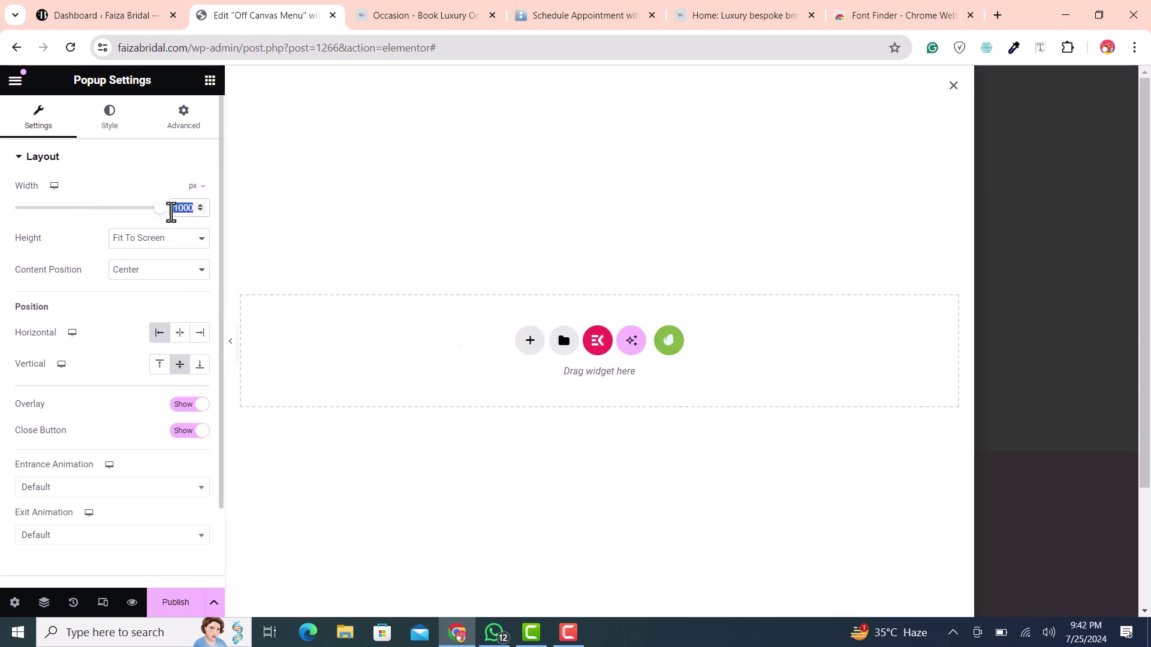
type("12")
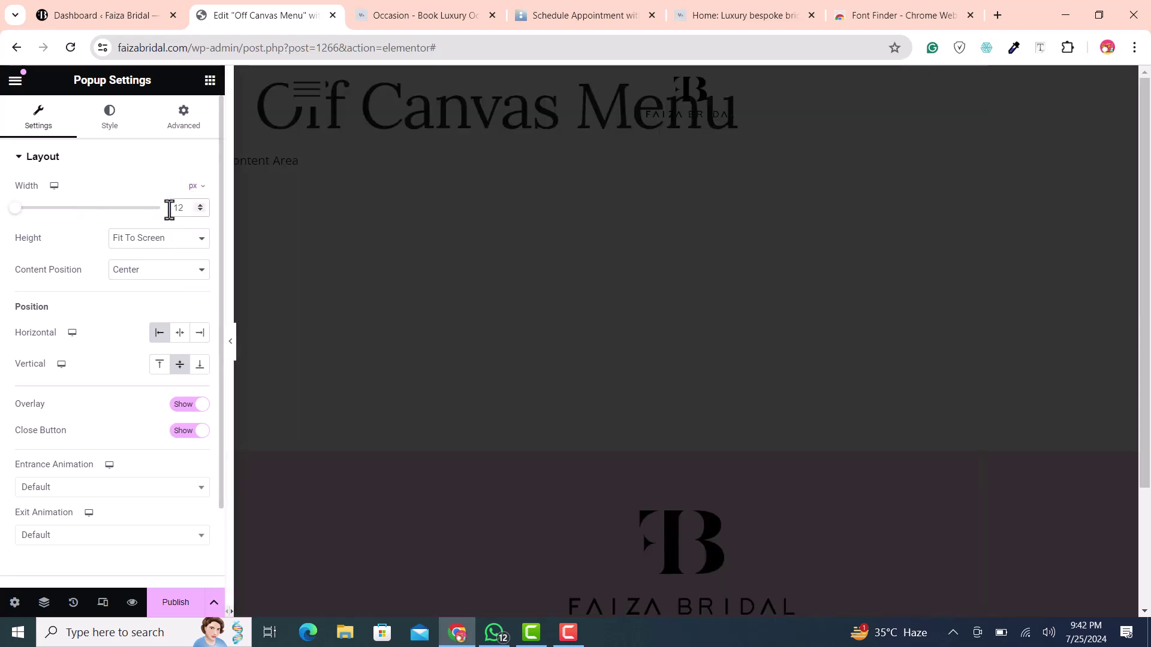
type("80")
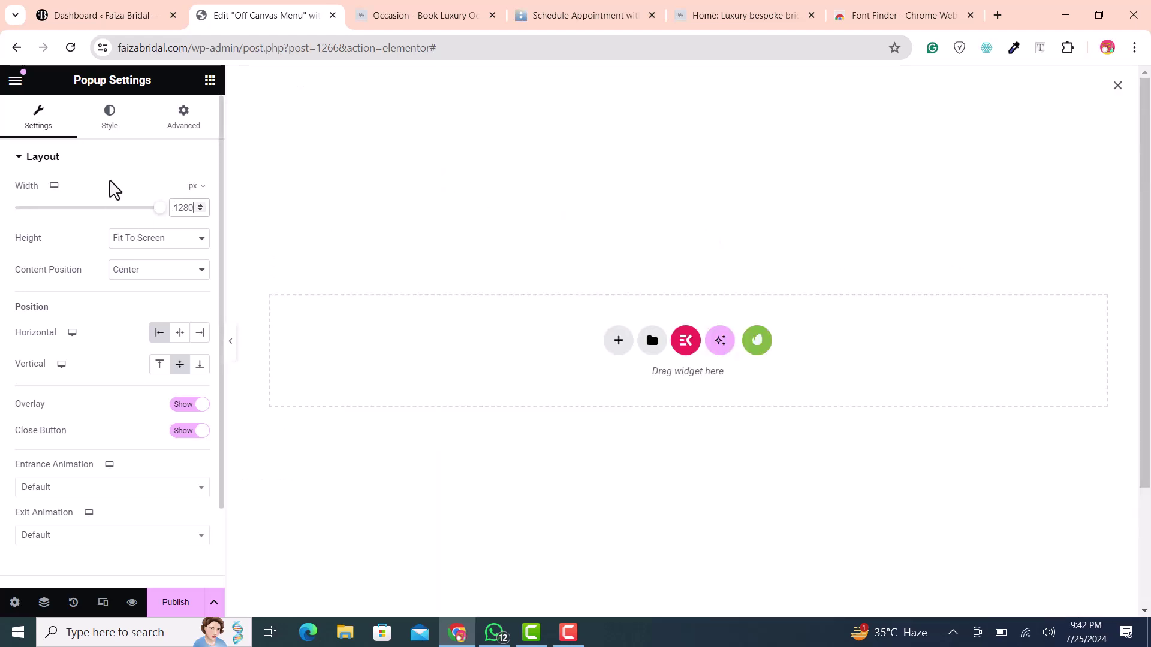
left_click(44, 157)
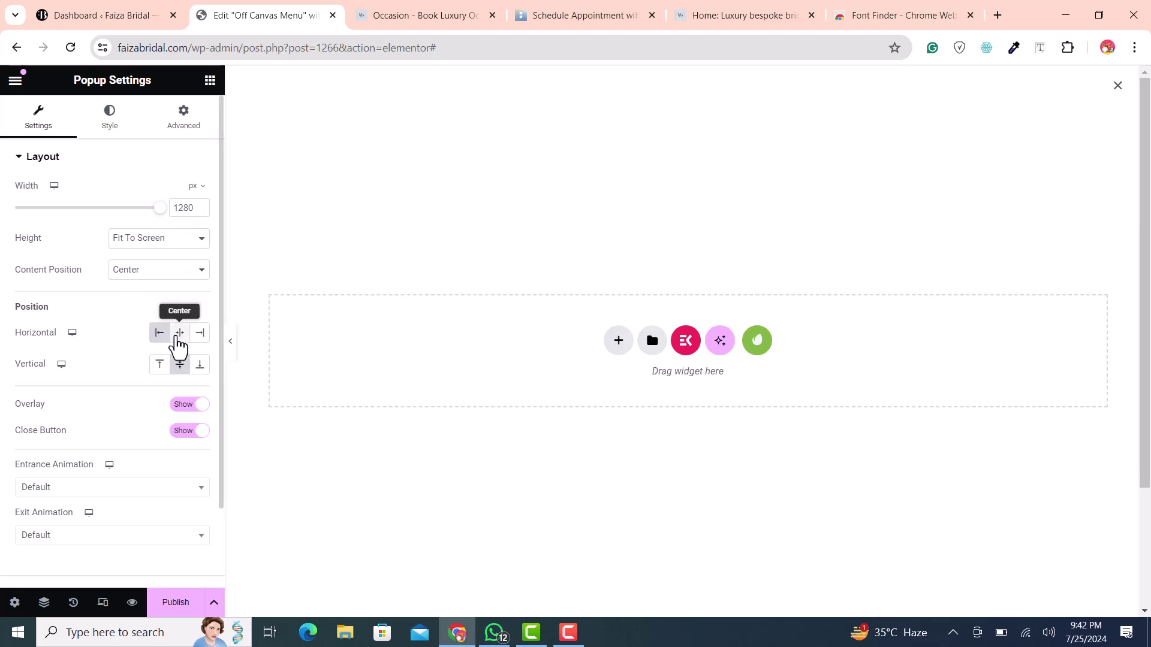
left_click(178, 334)
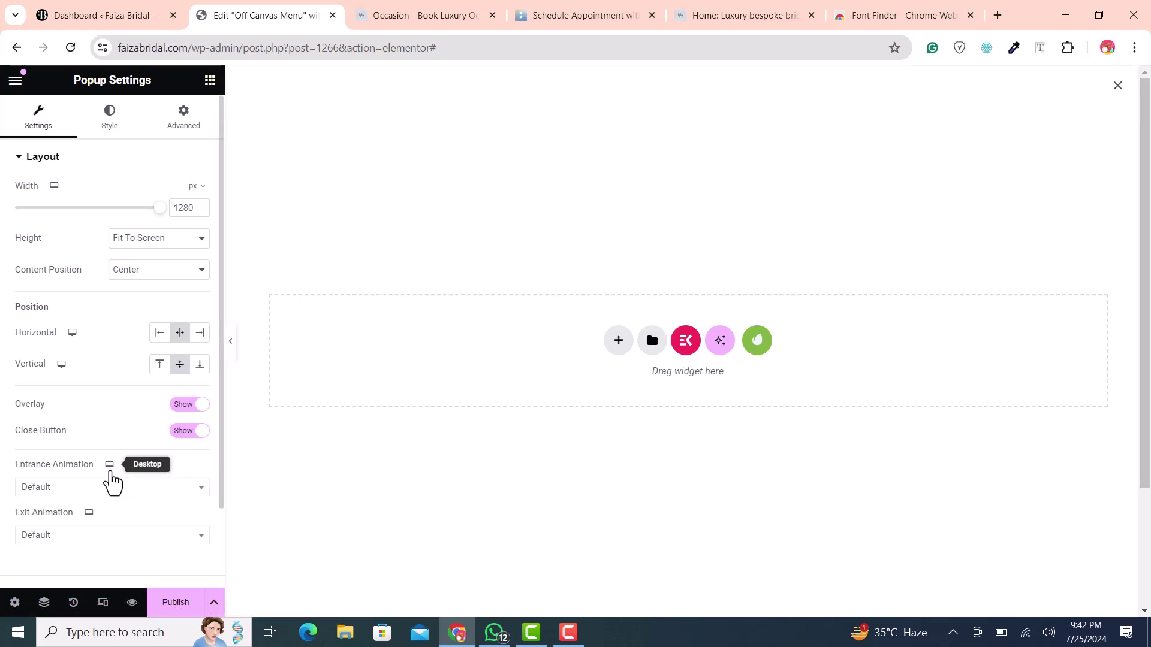
Step: Set the popup's entrance animation to Fade In Up
left_click(80, 490)
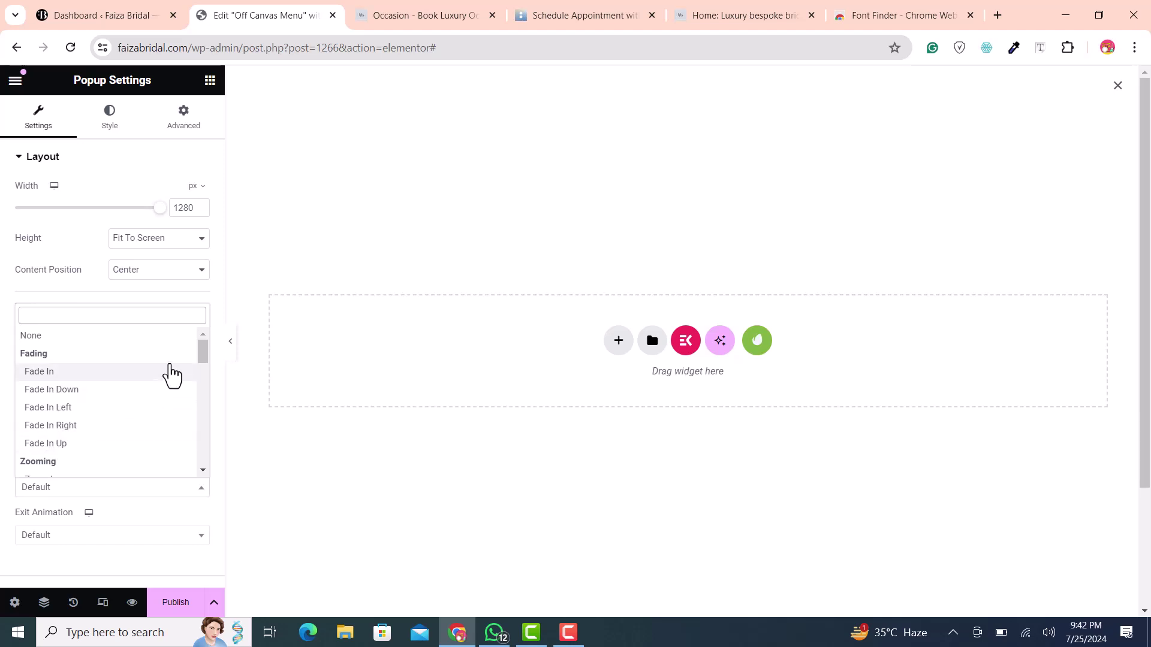
left_click_drag(203, 357, 204, 368)
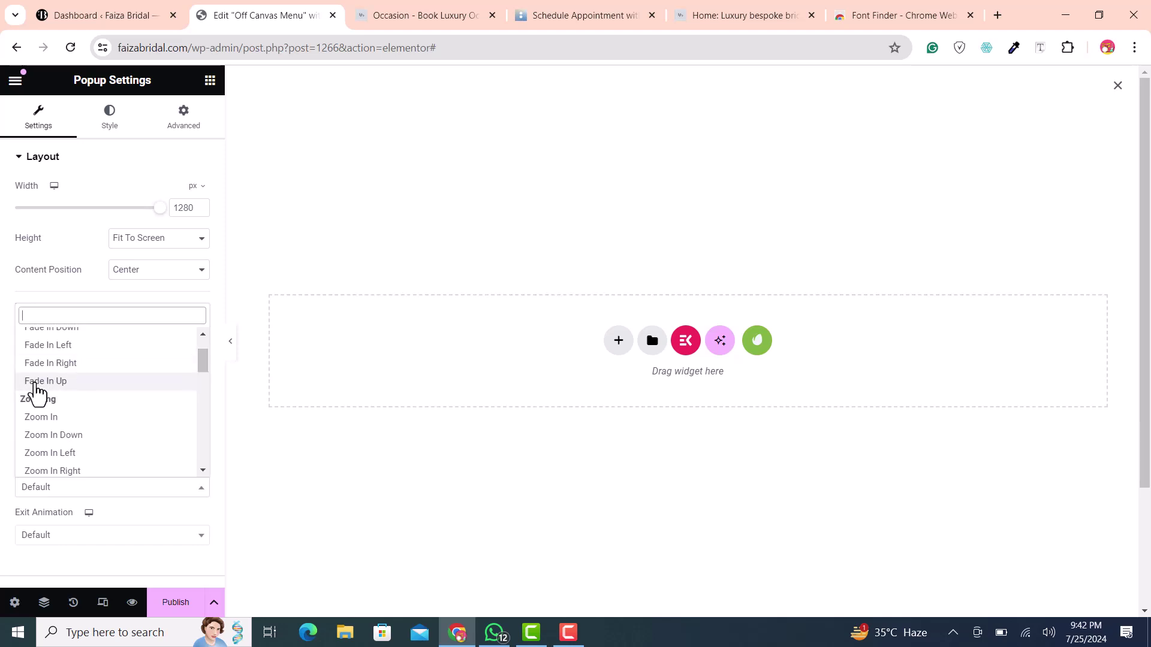
left_click(42, 383)
scroll(131, 412, "down", 2)
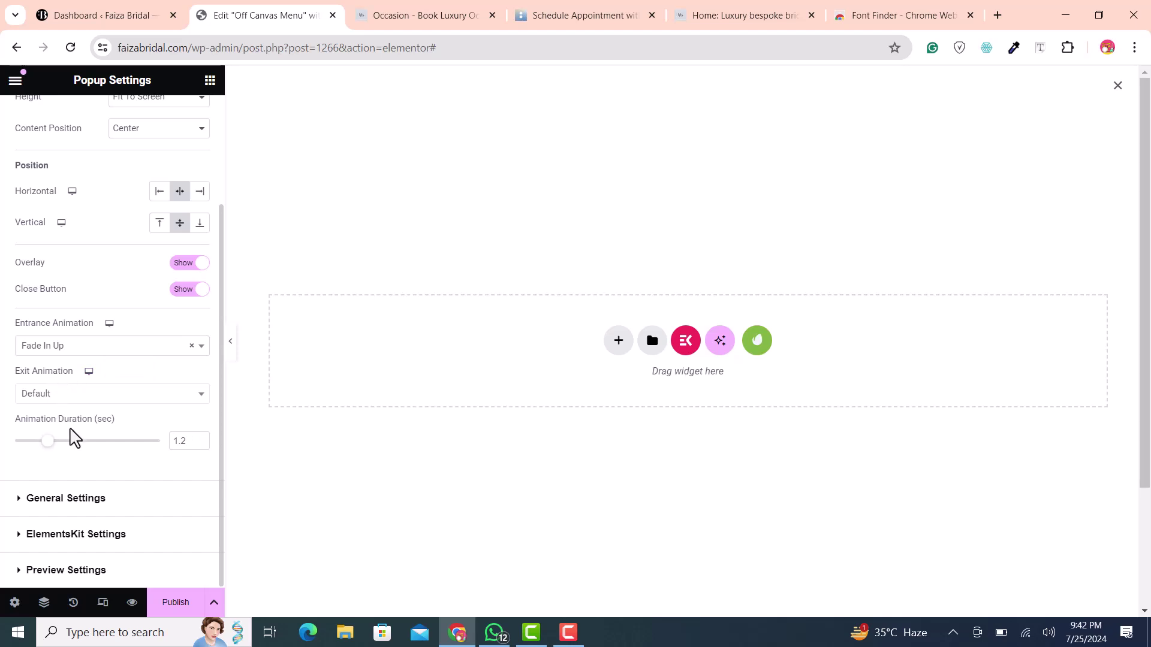
scroll(74, 438, "up", 2)
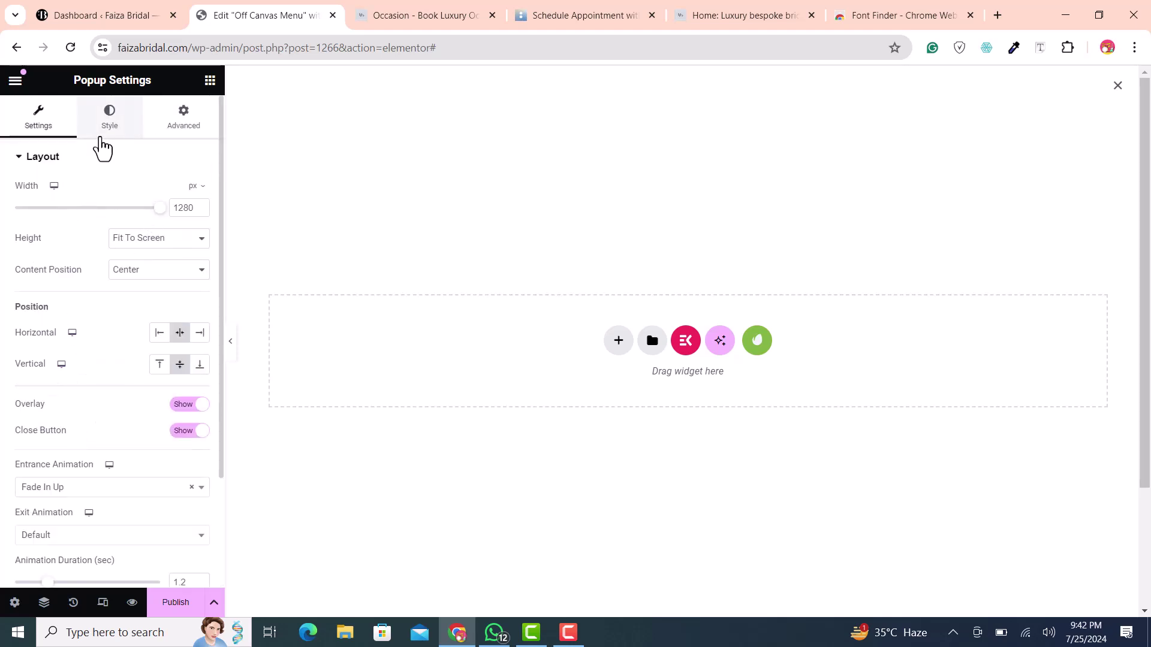
Step: Place the popup's close button inside at 3.1% vertical and 94.1% horizontal position, with a size of 41
left_click(102, 127)
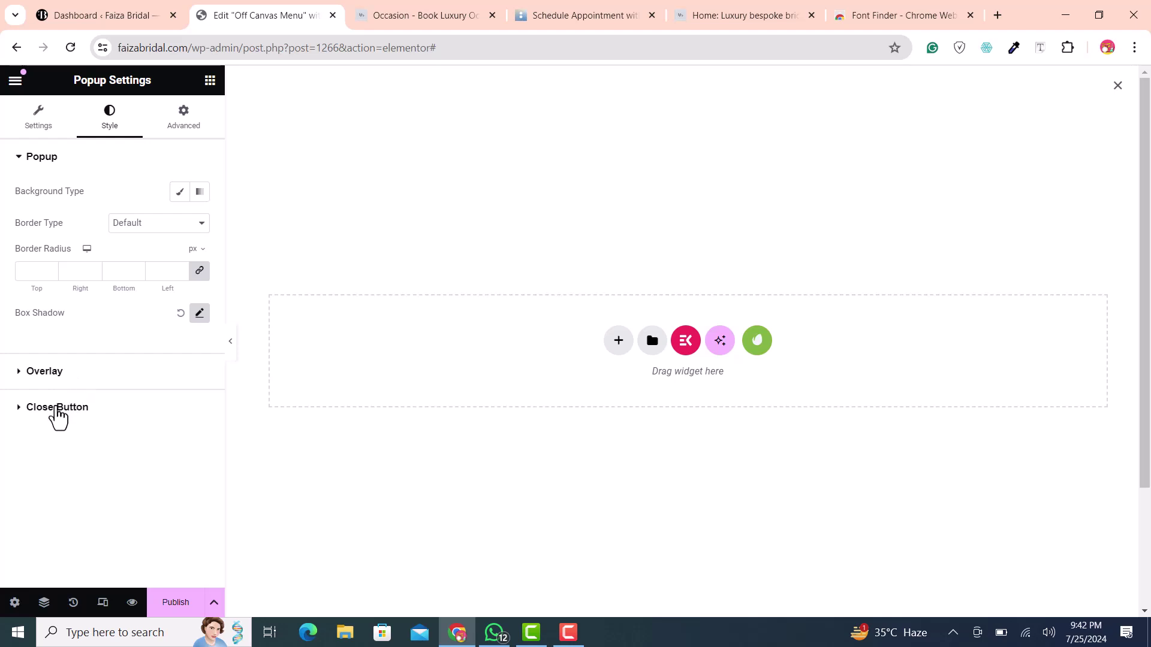
left_click(57, 409)
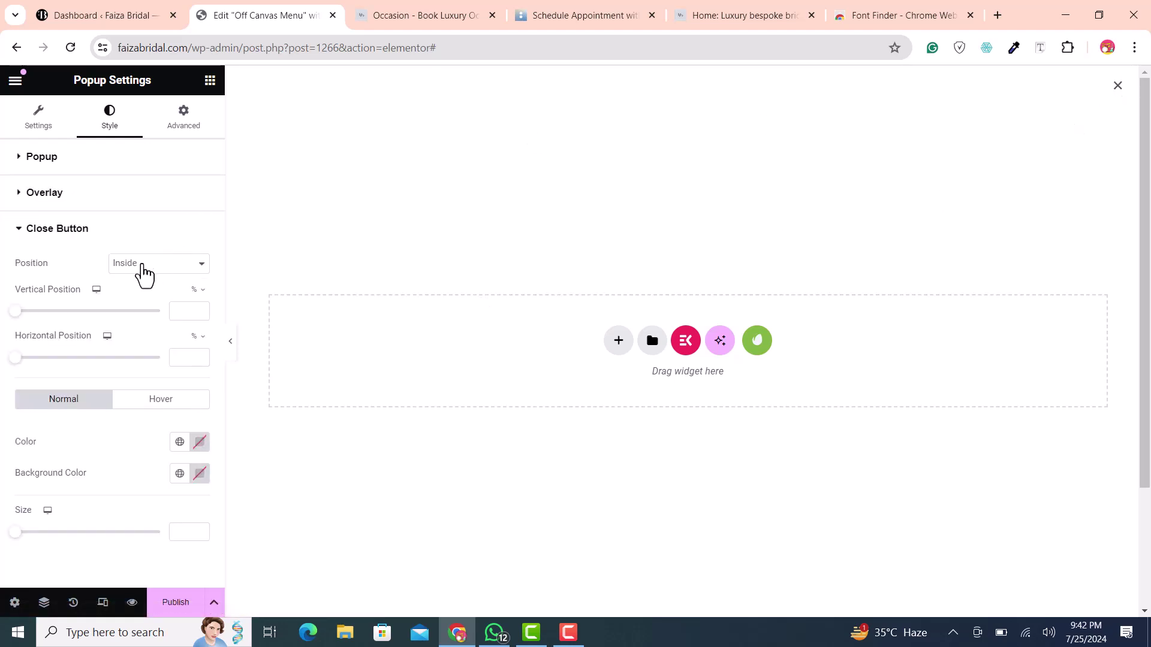
left_click(144, 268)
left_click(137, 291)
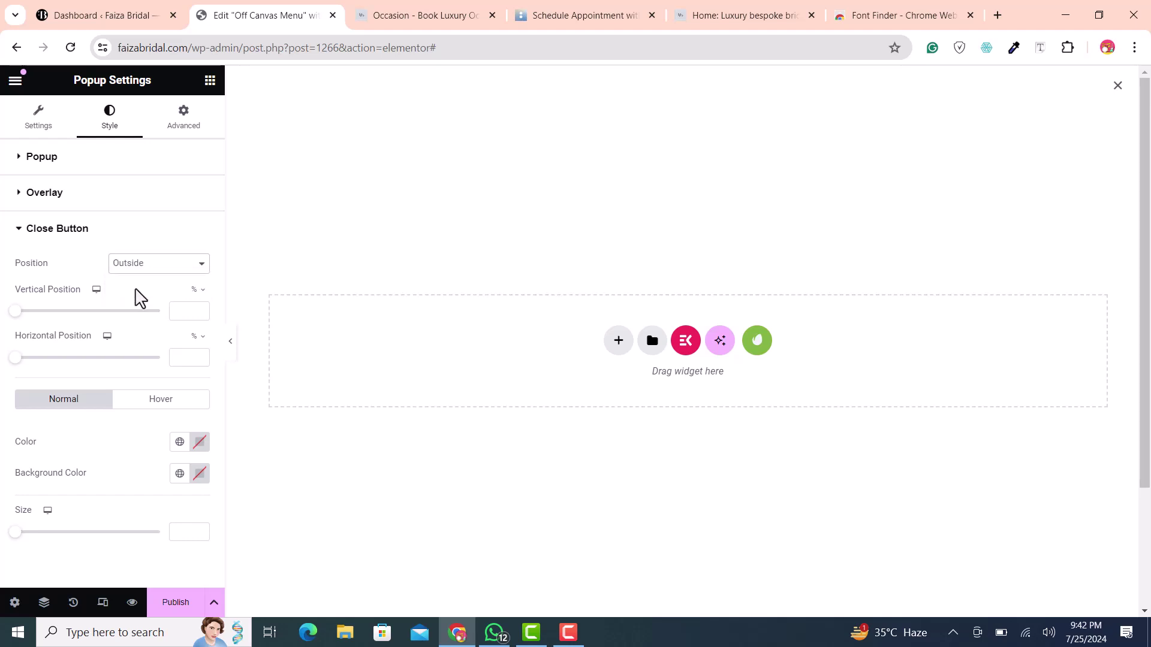
left_click(139, 269)
left_click(136, 278)
mouse_move(16, 313)
left_mouse_down()
mouse_move(49, 312)
mouse_move(20, 315)
mouse_move(31, 321)
left_mouse_up()
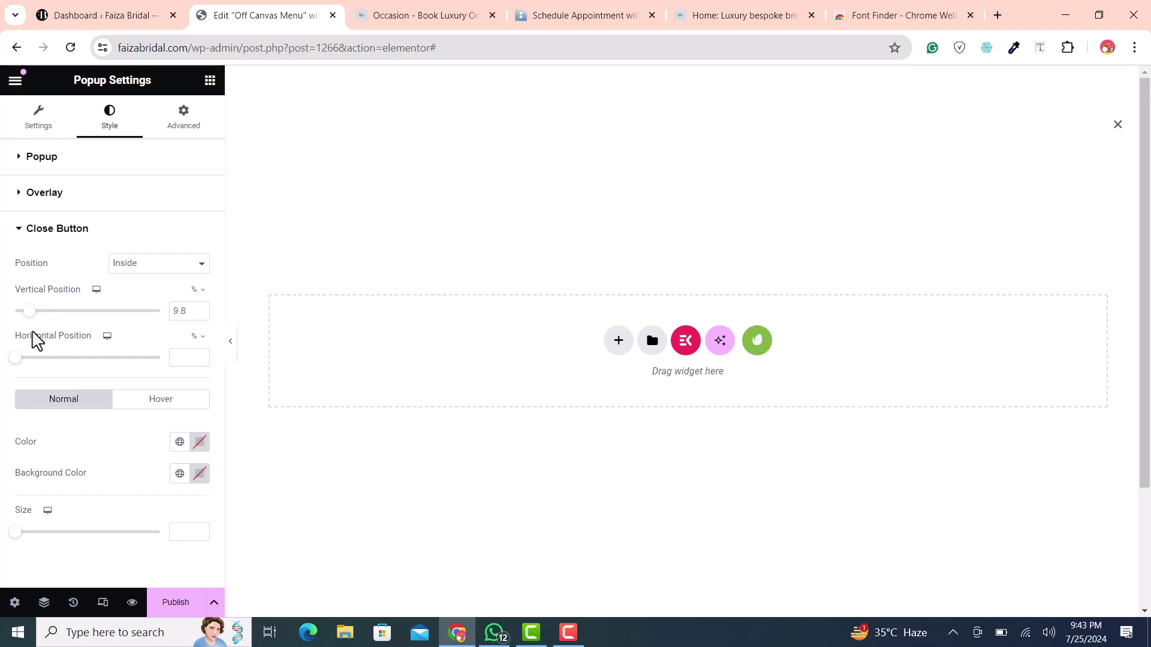
left_click_drag(14, 531, 94, 520)
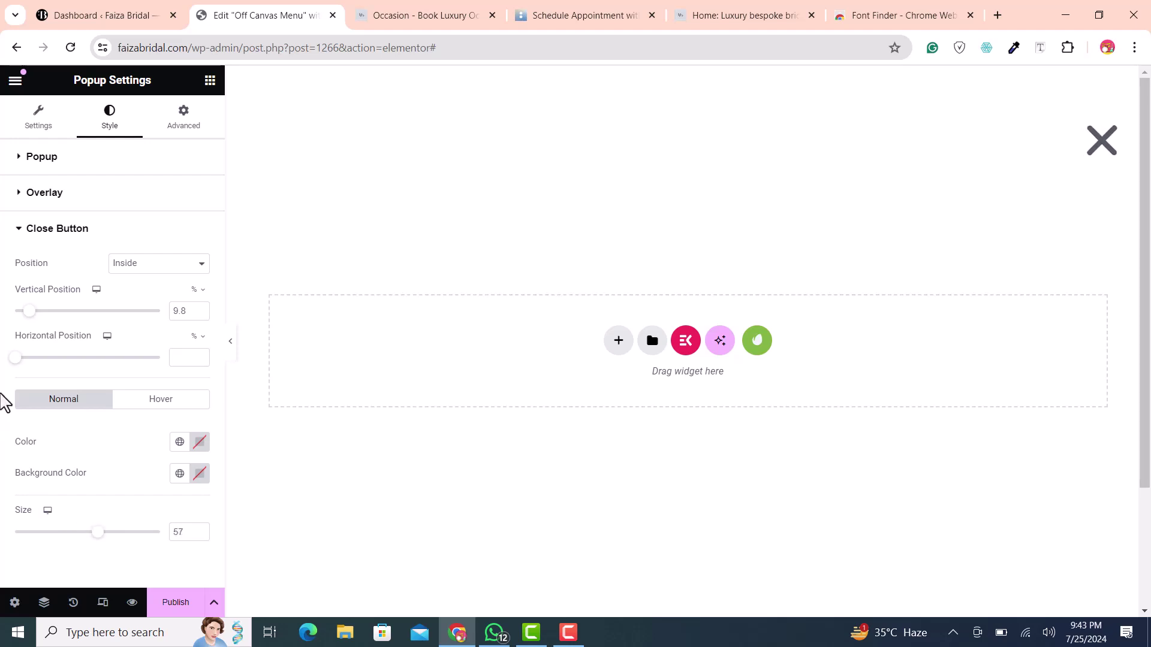
left_click_drag(15, 364, 152, 371)
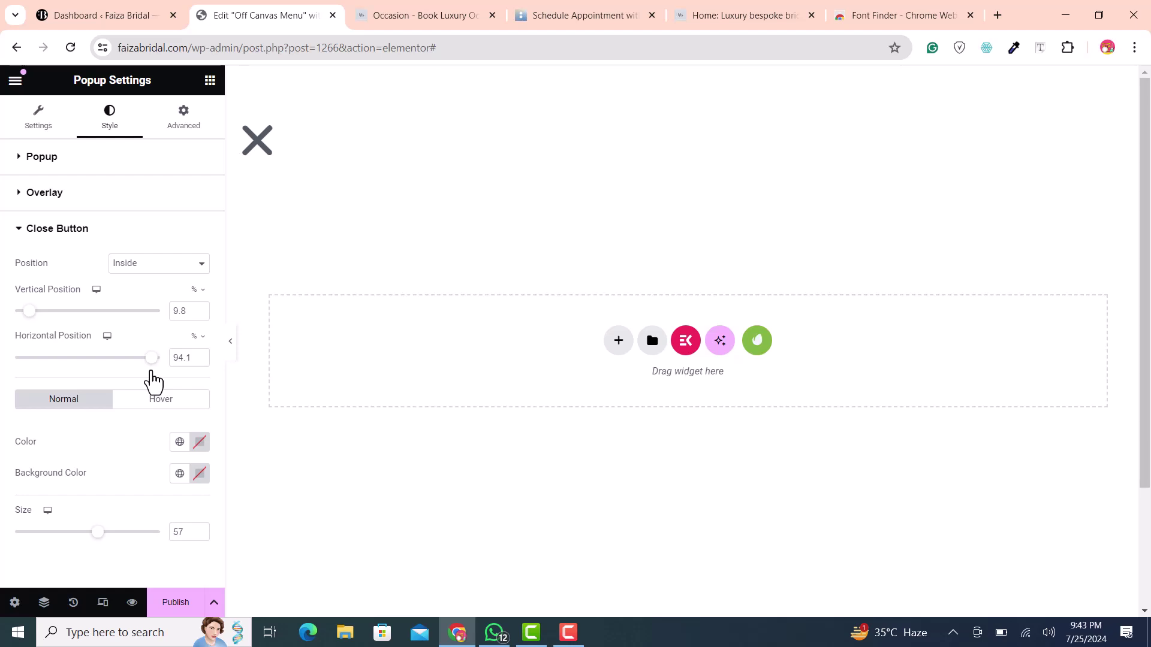
left_click_drag(28, 315, 20, 314)
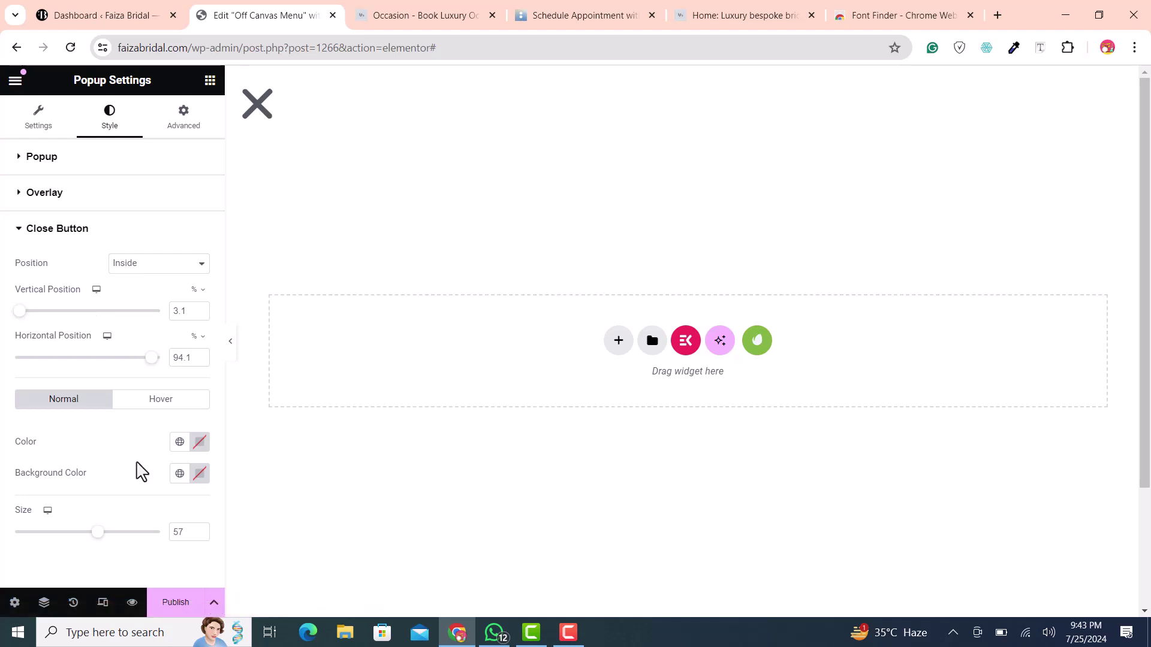
left_click_drag(99, 535, 76, 535)
Step: Set the close button's normal color to near-black #020202
left_click(200, 451)
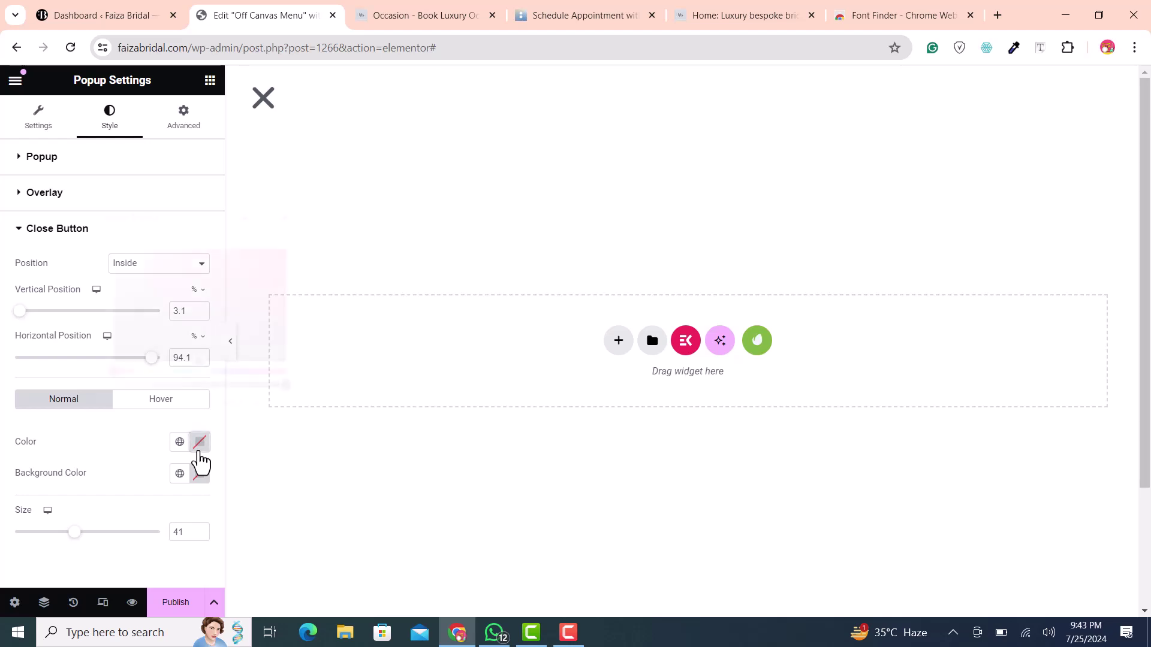
mouse_move(188, 337)
left_mouse_down()
mouse_move(108, 367)
mouse_move(99, 383)
left_mouse_up()
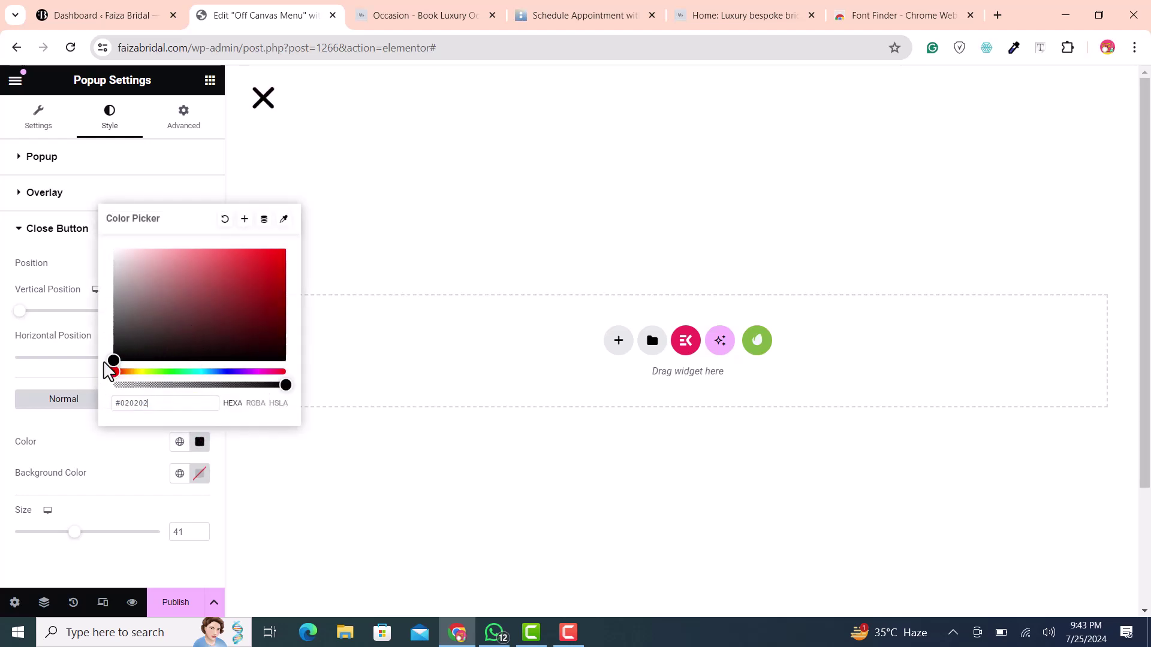
left_click(91, 462)
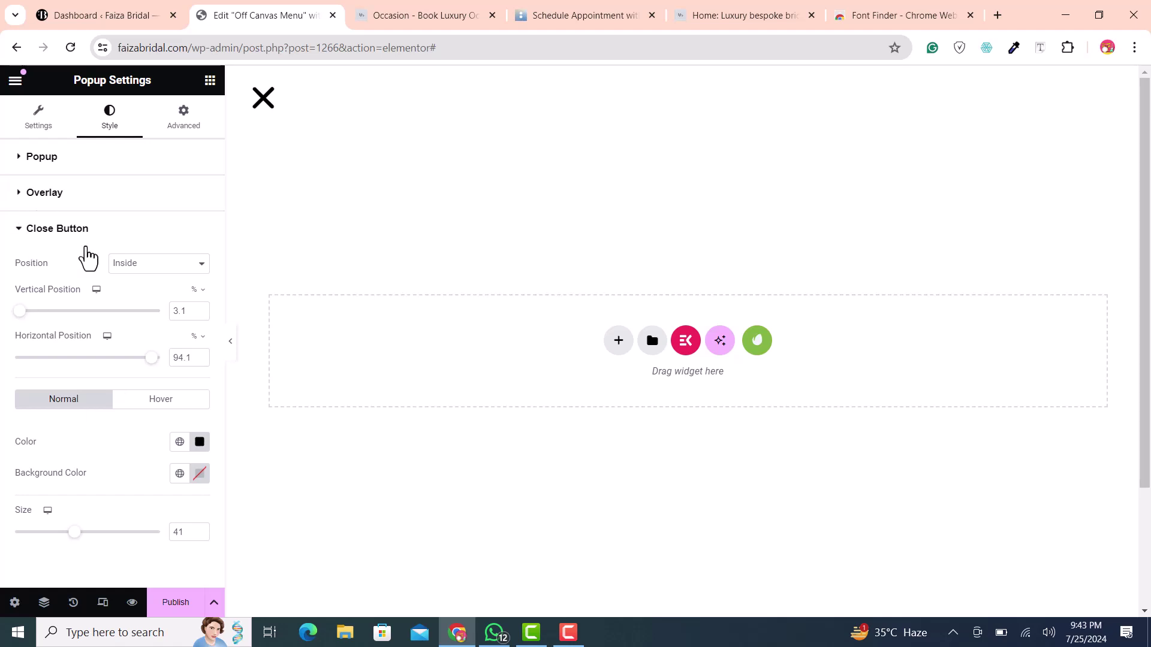
Step: Give the popup a classic background in light grey #EFEFEF
left_click(46, 162)
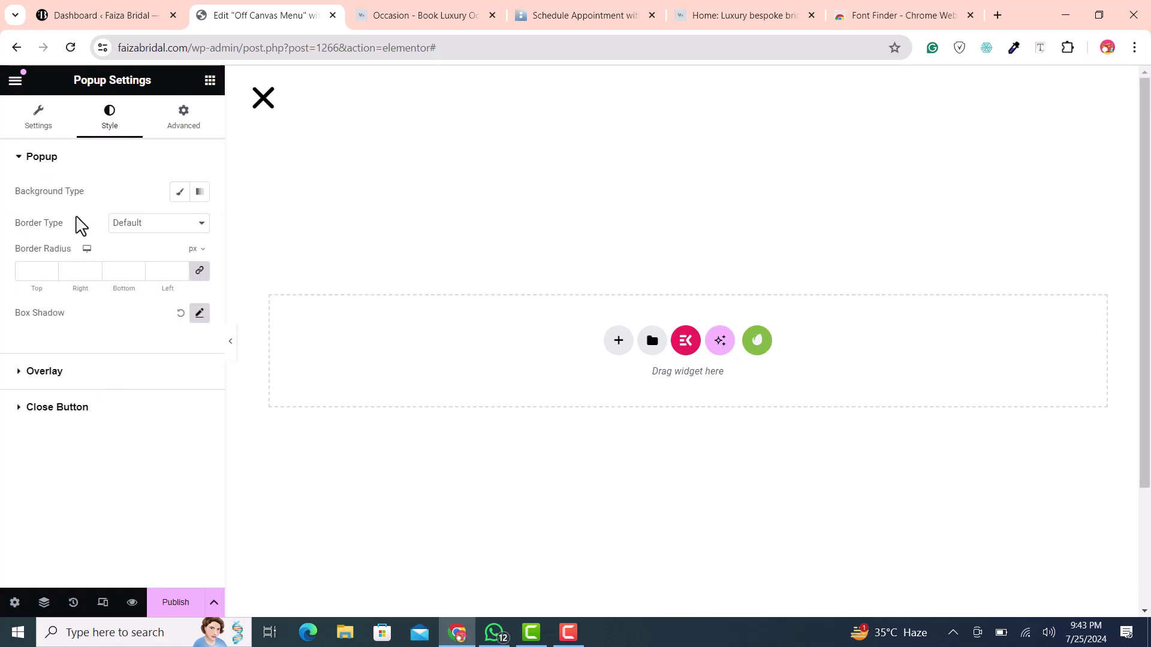
left_click(180, 191)
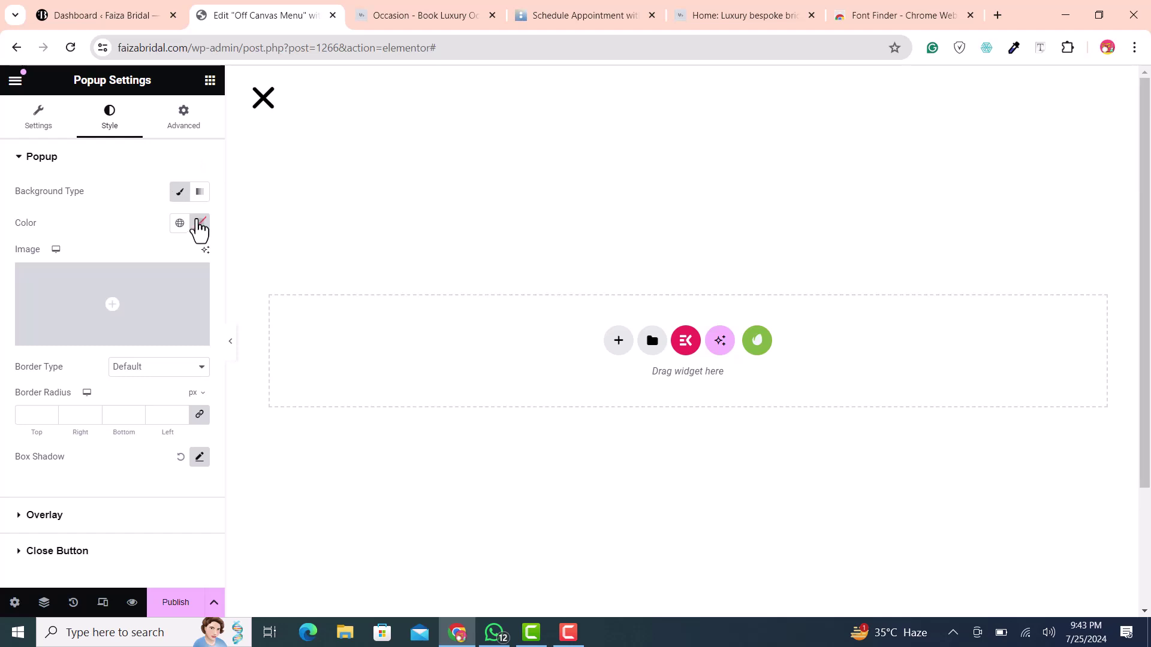
left_click(199, 223)
mouse_move(186, 350)
left_mouse_down()
mouse_move(57, 295)
mouse_move(120, 372)
mouse_move(106, 301)
left_mouse_up()
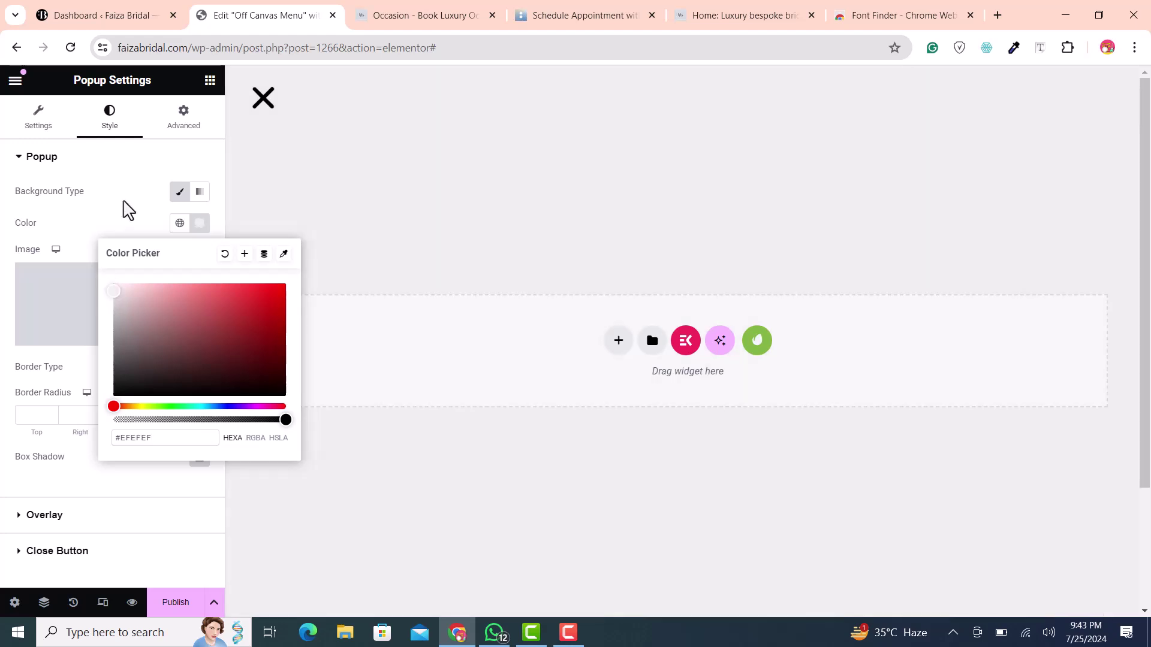
left_click(127, 210)
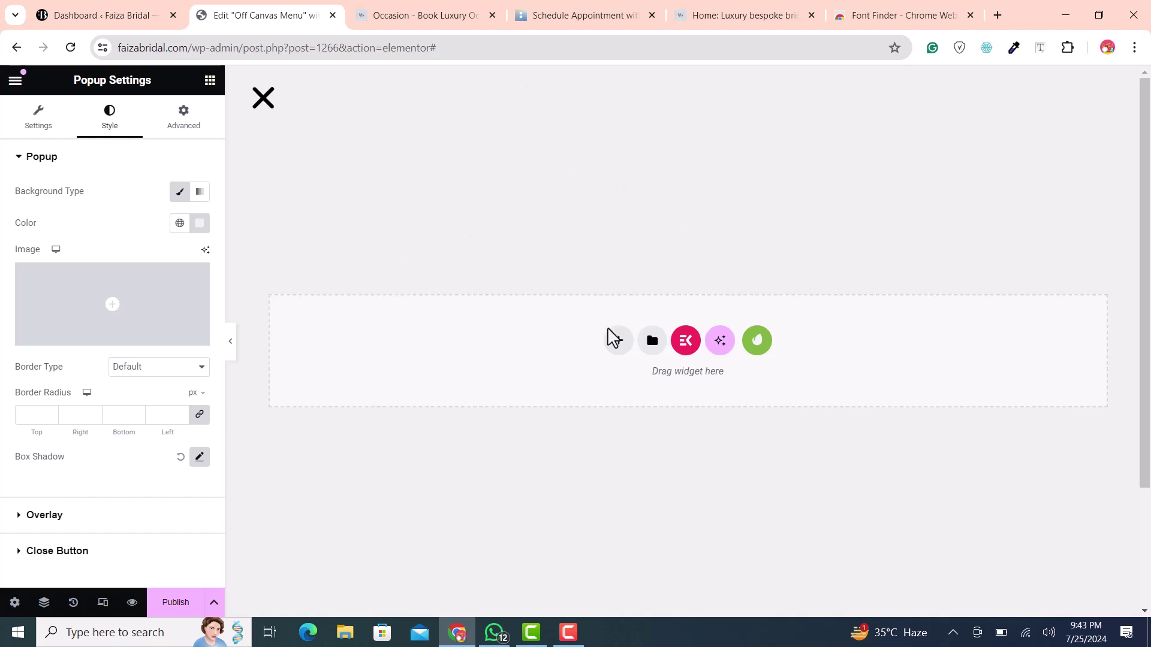
Step: Add a container with two equal columns to the popup
left_click(614, 341)
left_click(622, 359)
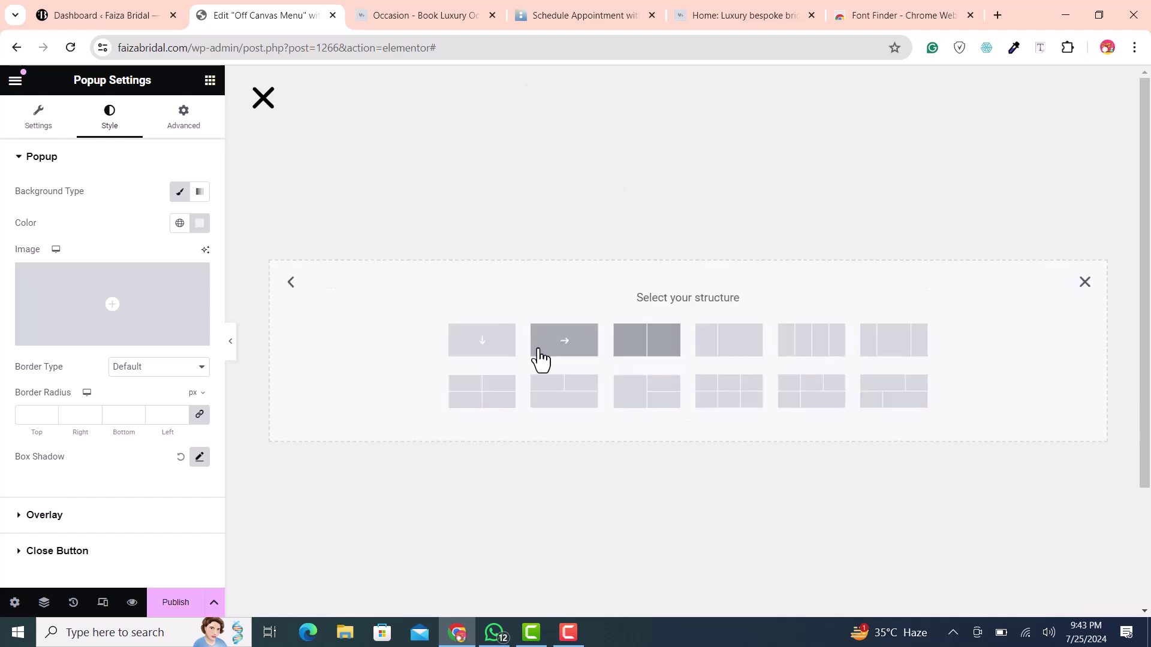
left_click(650, 355)
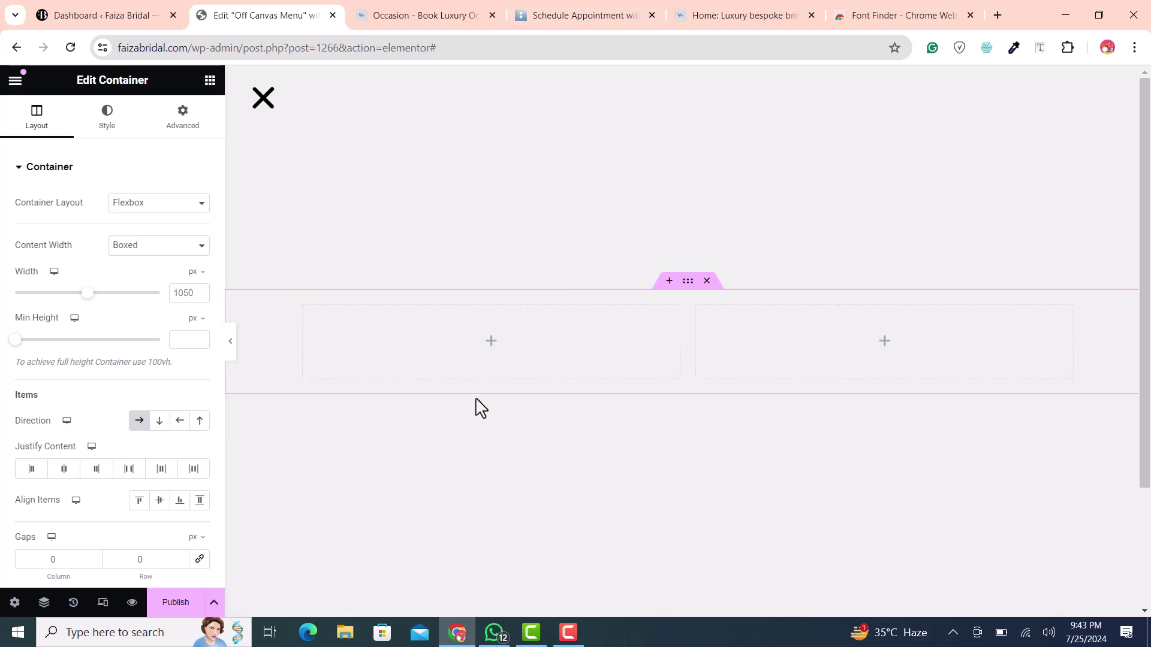
Step: Add a Heading widget to the container's first column and title it "Home"
left_click(489, 348)
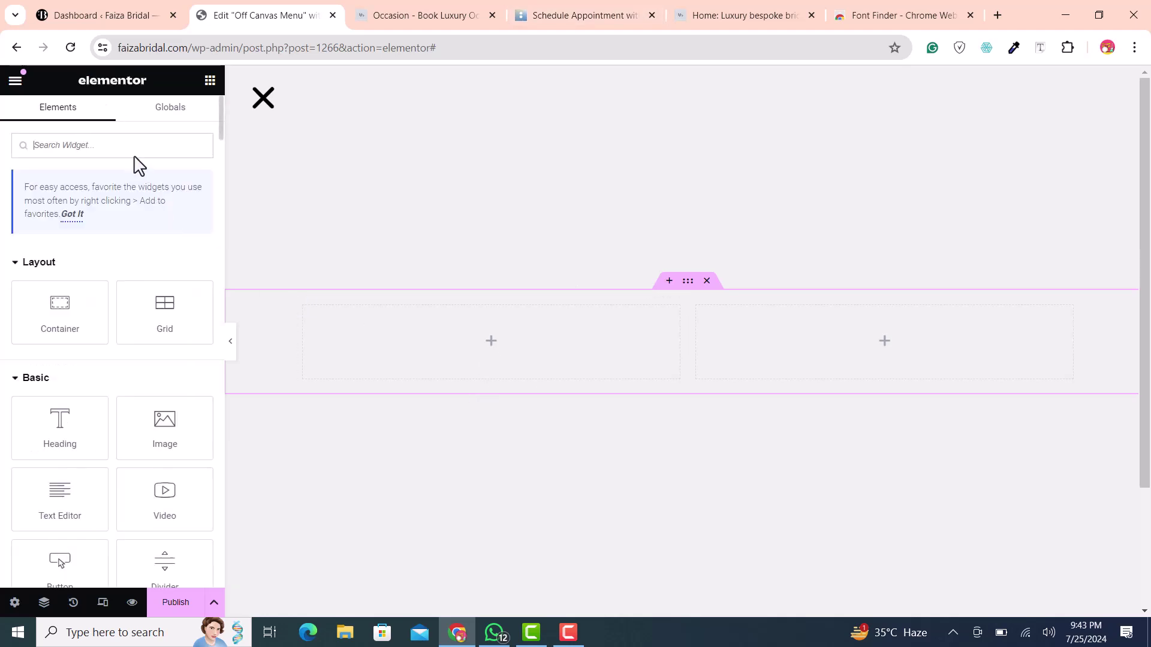
left_click(123, 147)
type("hea")
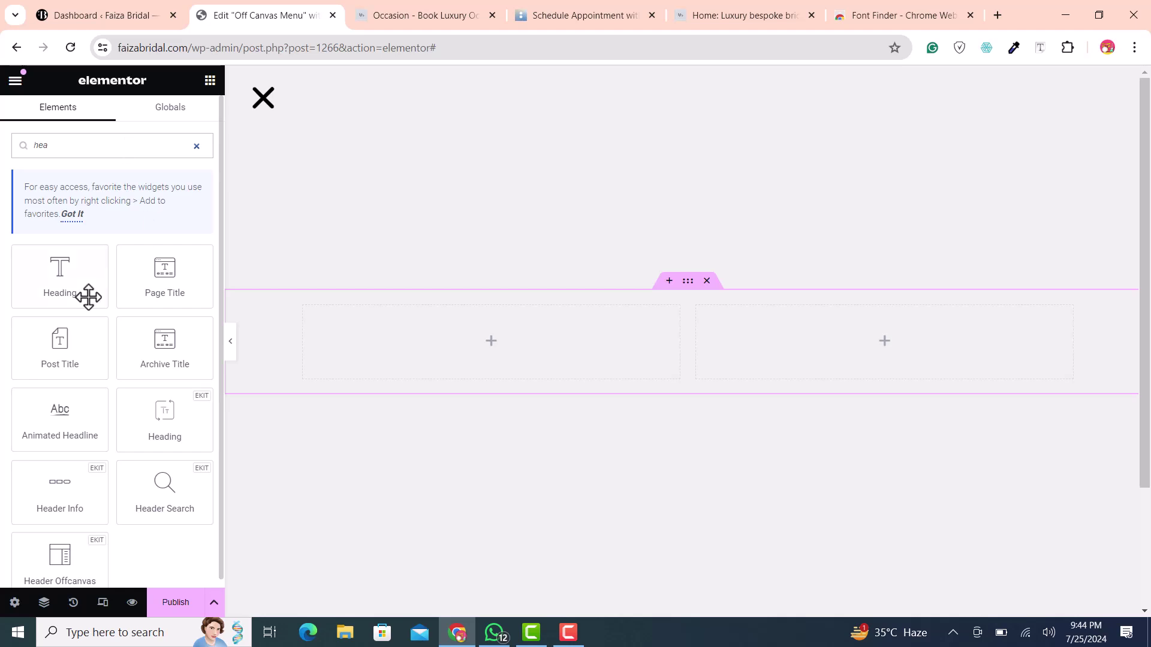
left_click_drag(87, 298, 513, 350)
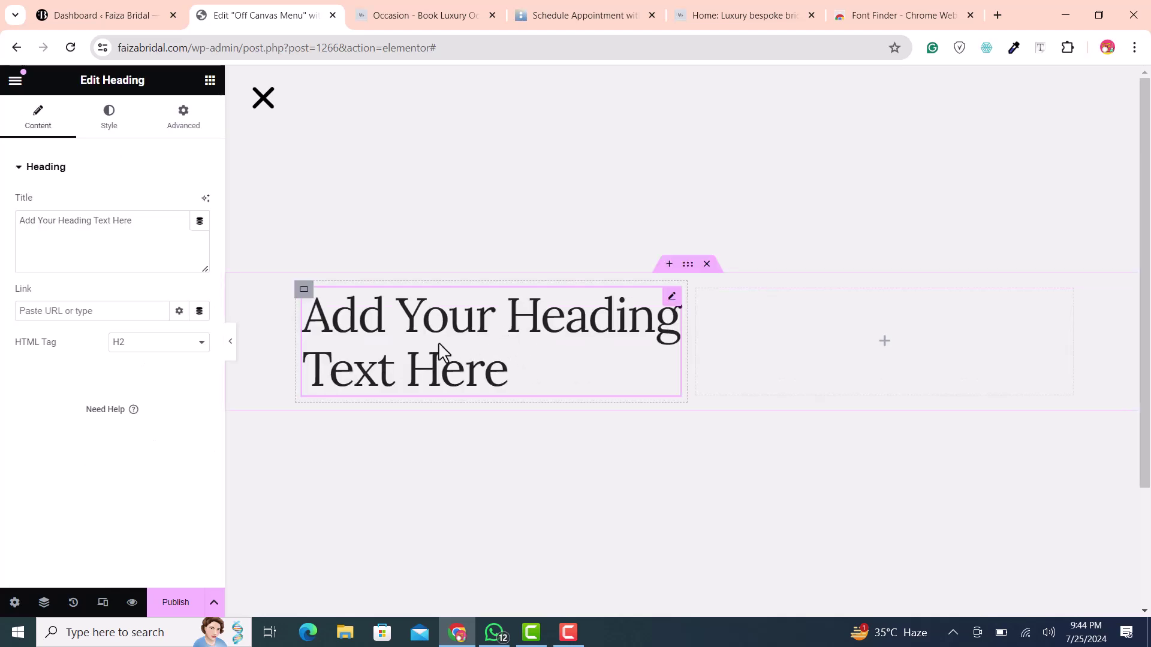
triple_click(118, 230)
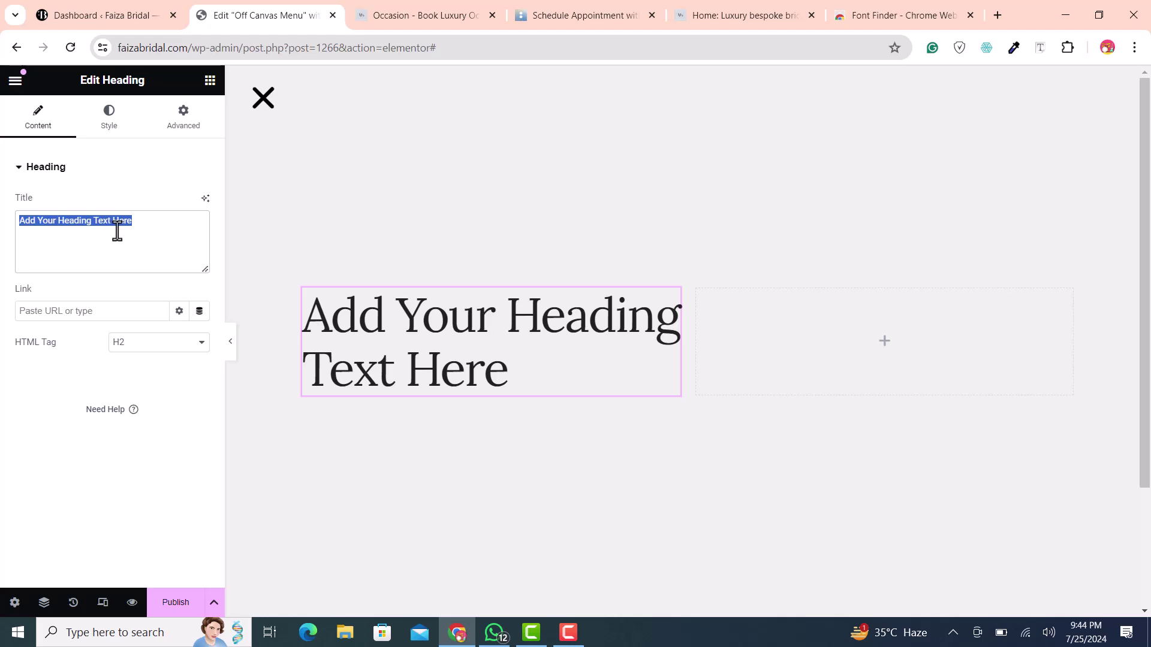
type("Home")
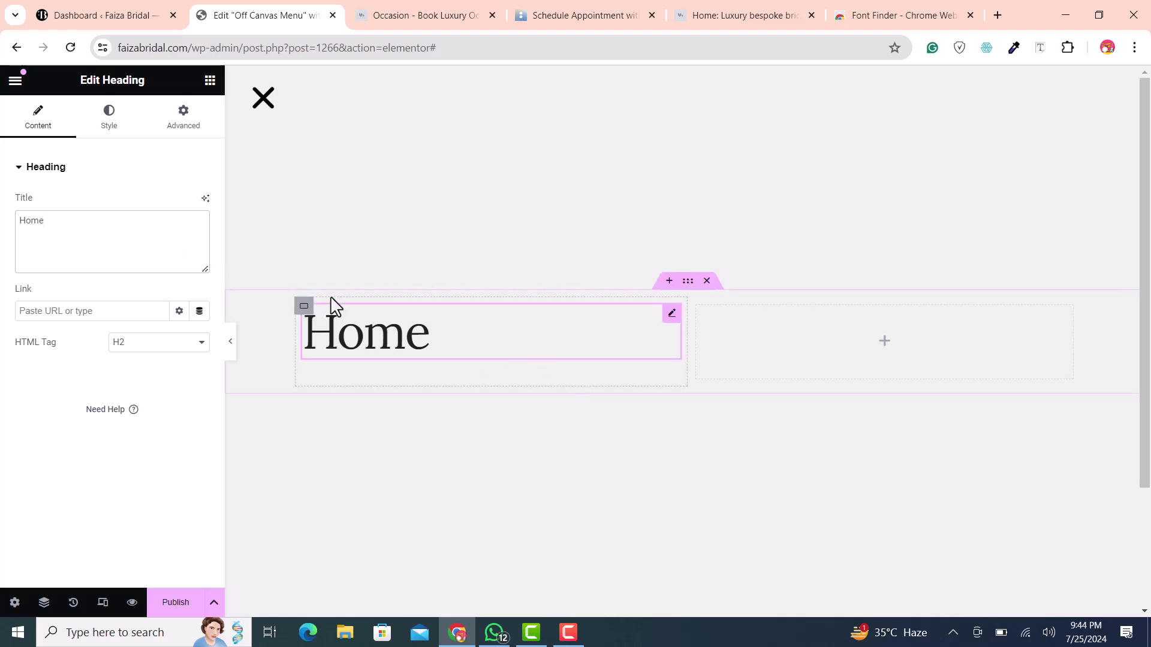
right_click(671, 319)
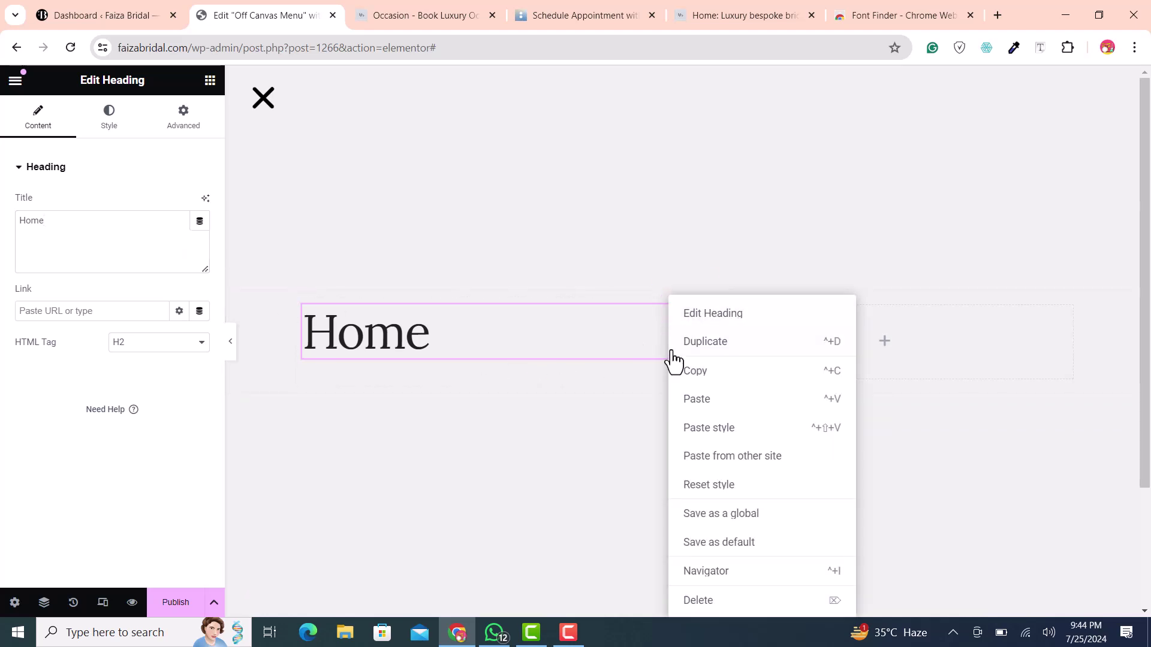
left_click(686, 344)
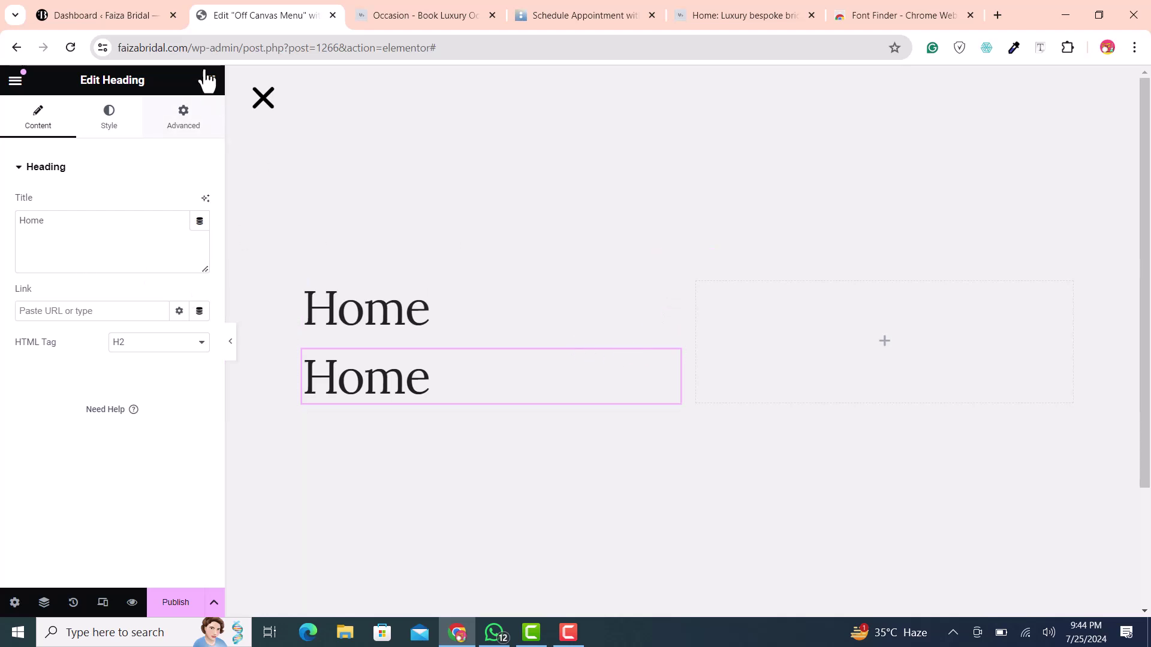
left_click_drag(190, 47, 104, 49)
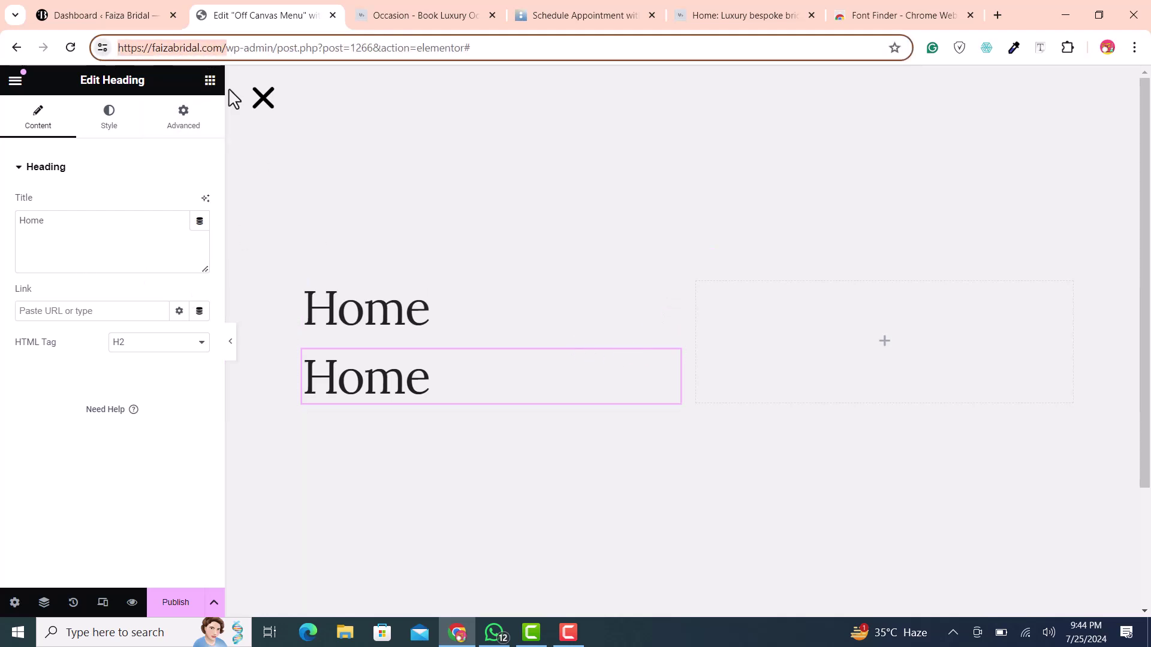
left_click(84, 317)
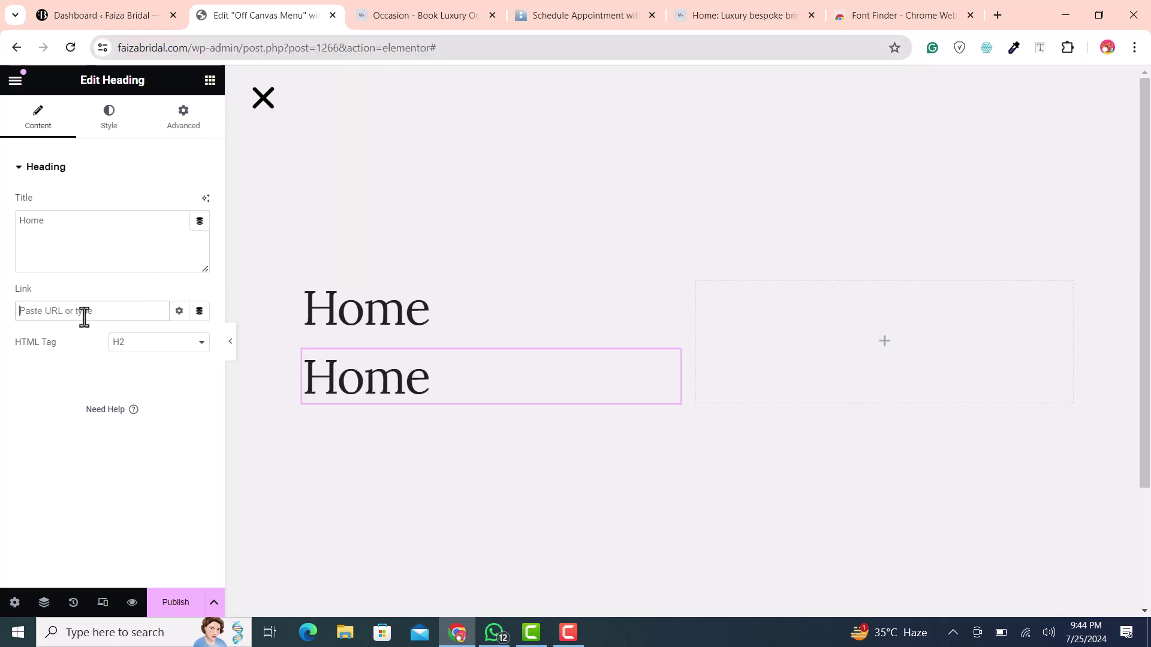
left_click(673, 372)
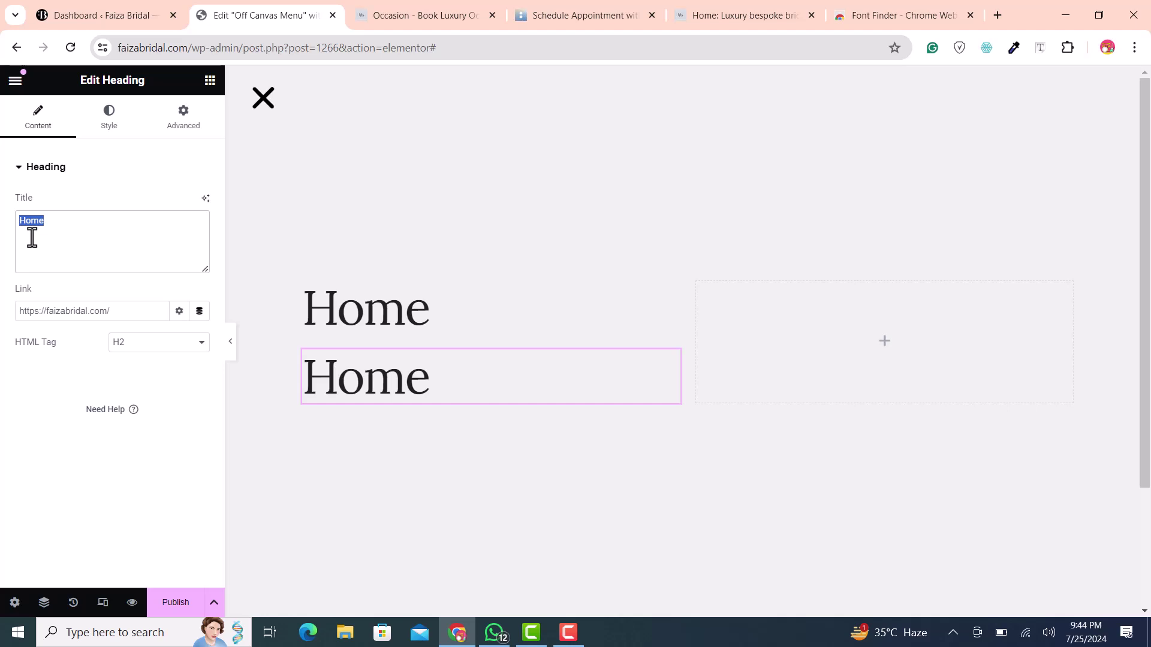
type("About Us")
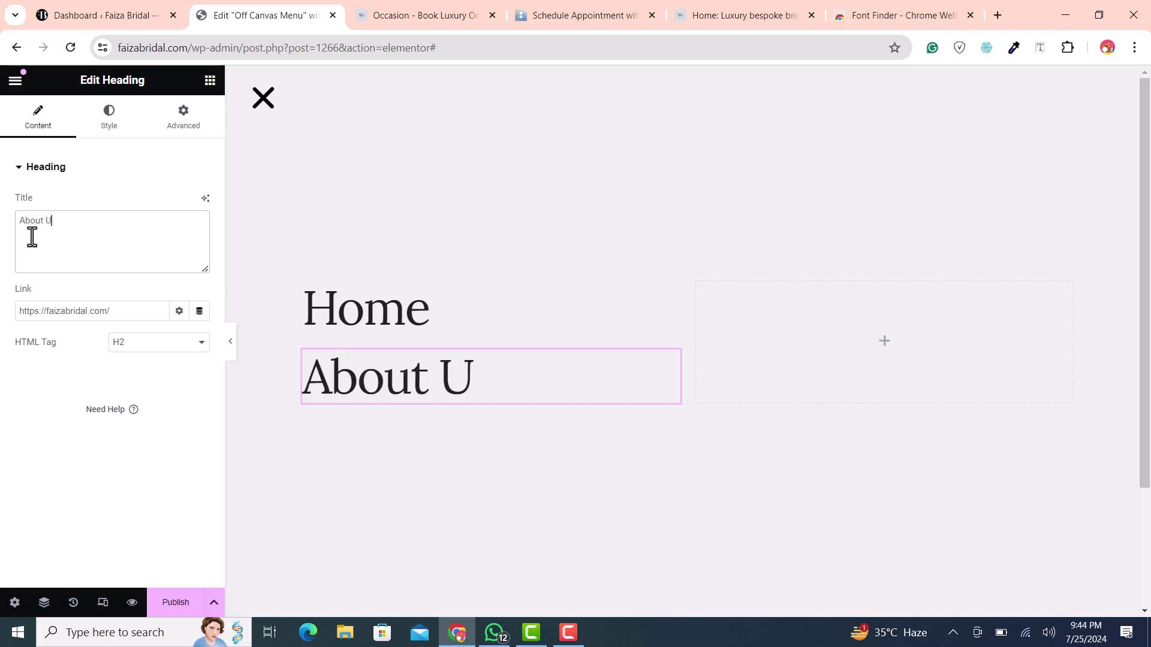
Step: Duplicate the About Us heading and title the copy "Contact Us"
right_click(665, 369)
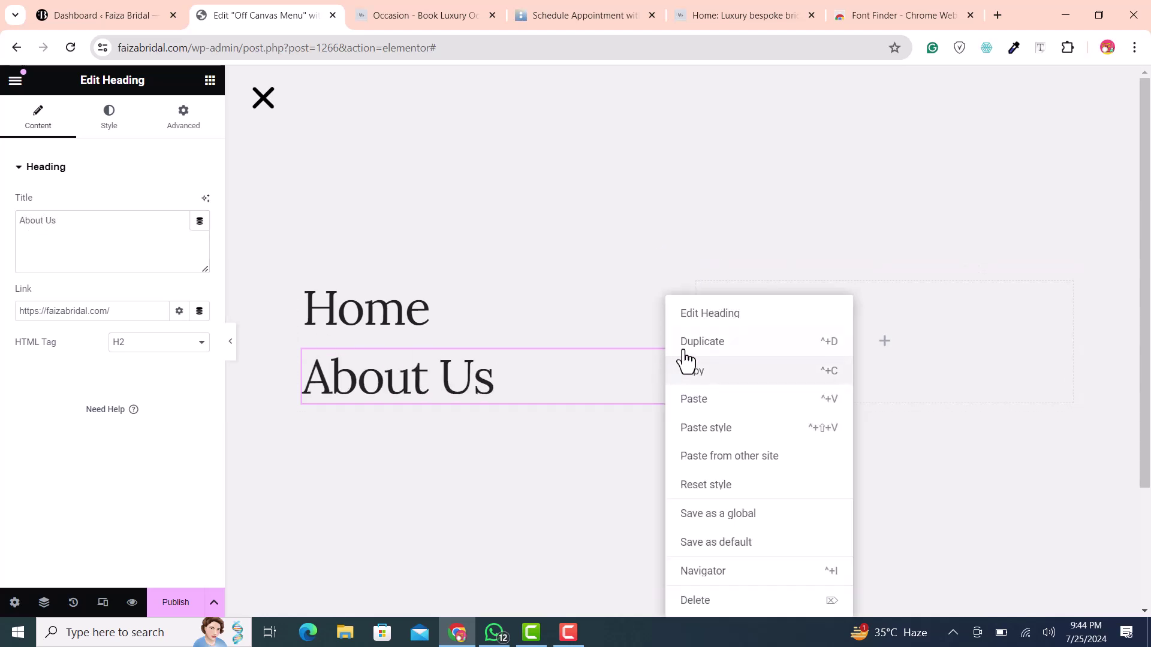
left_click(702, 341)
double_click(130, 235)
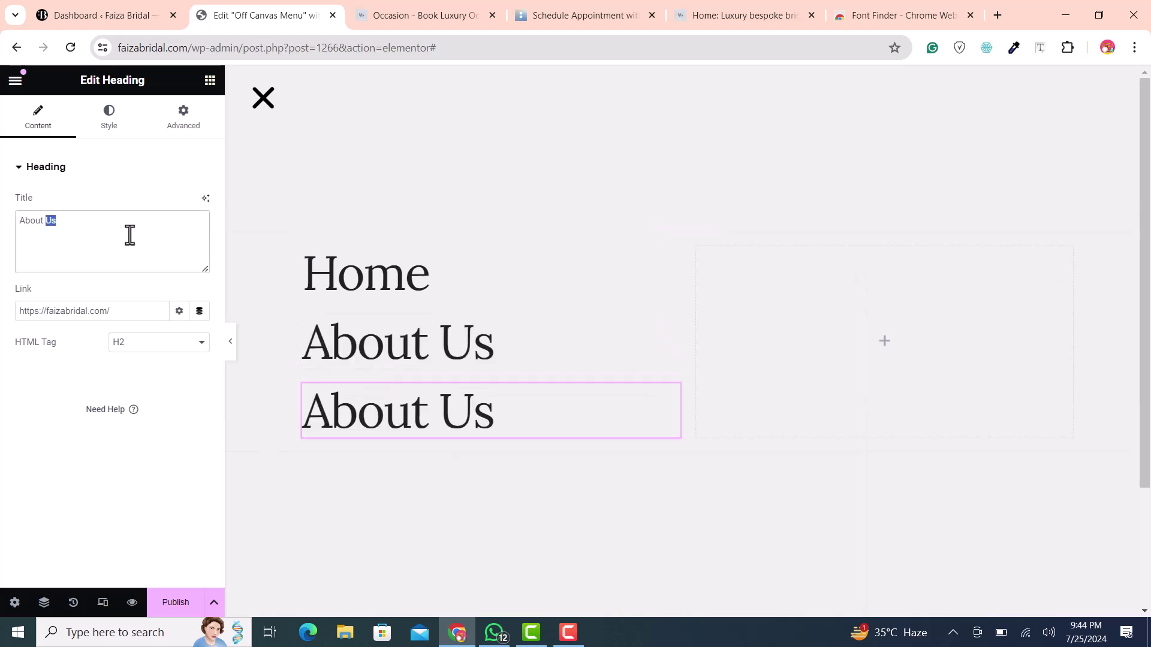
type("C")
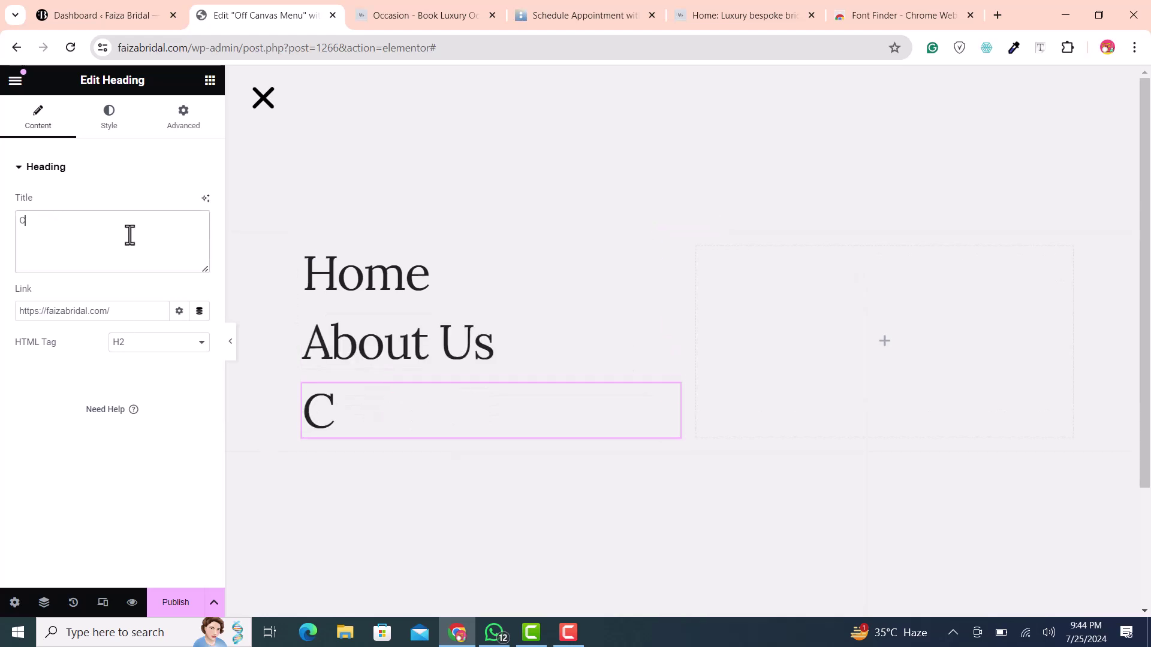
type("ontact Us")
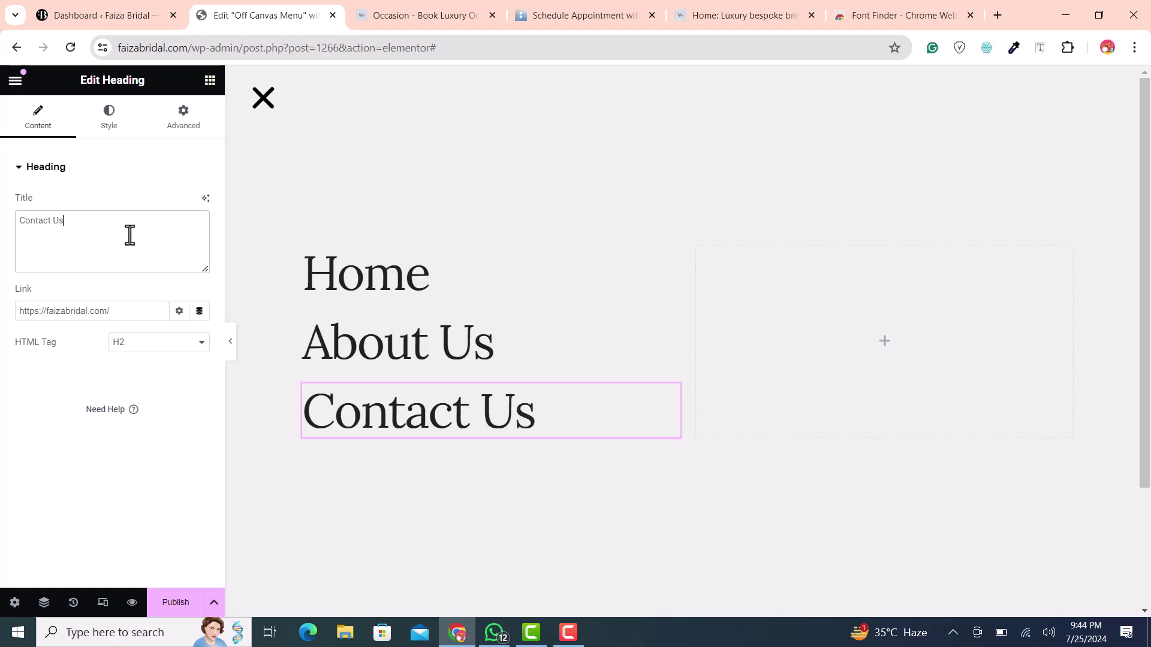
Step: Duplicate the Contact Us heading, title the copy "Bookings" and set its link to #
right_click(660, 402)
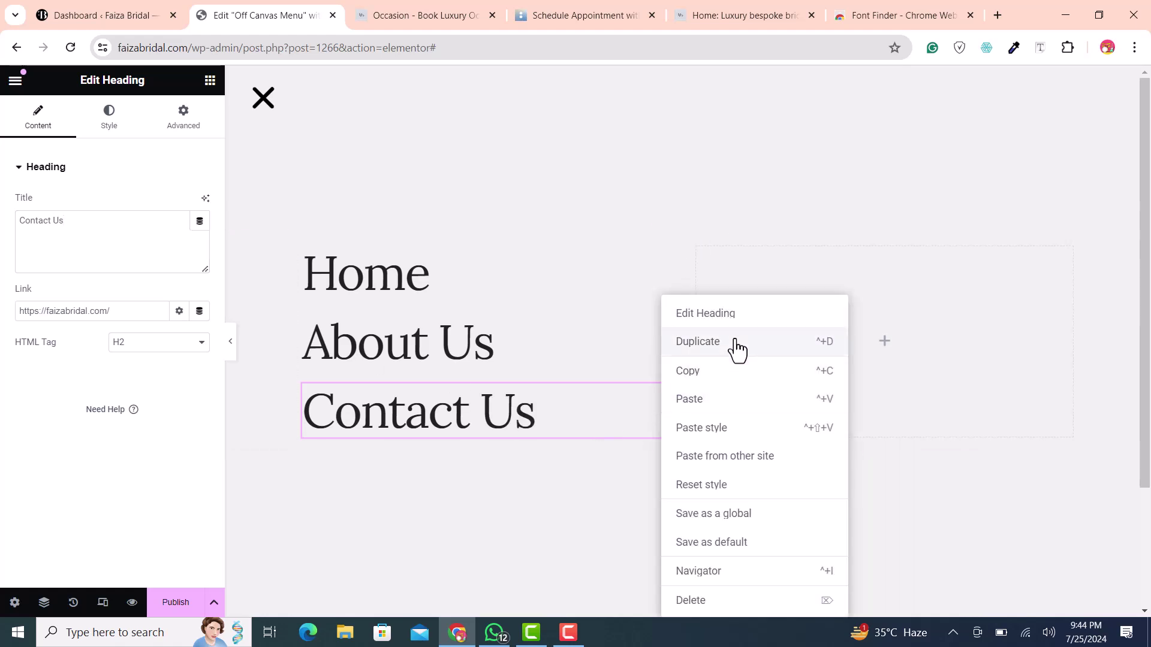
left_click(697, 341)
left_click(105, 241)
triple_click(105, 240)
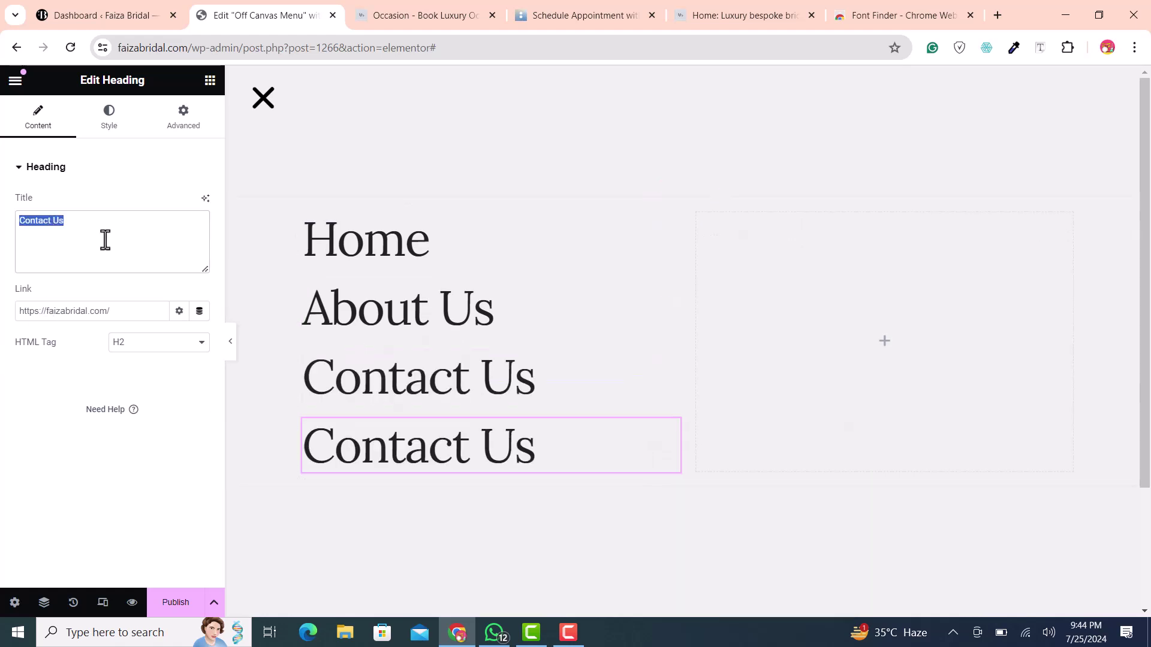
type("Bookings")
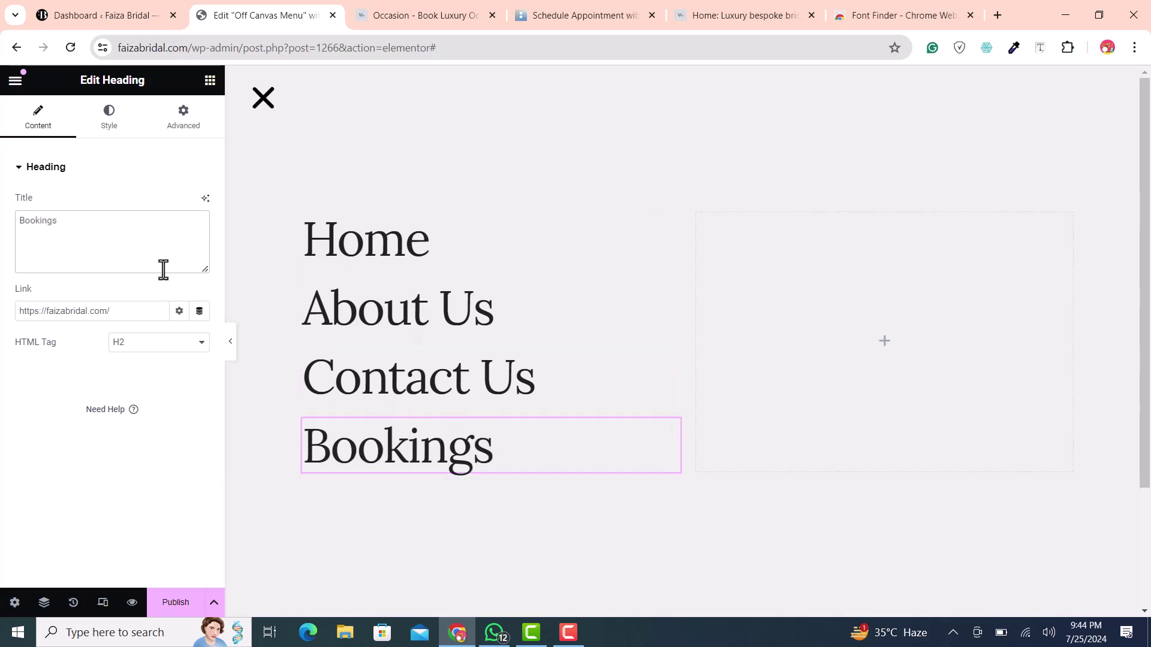
triple_click(74, 308)
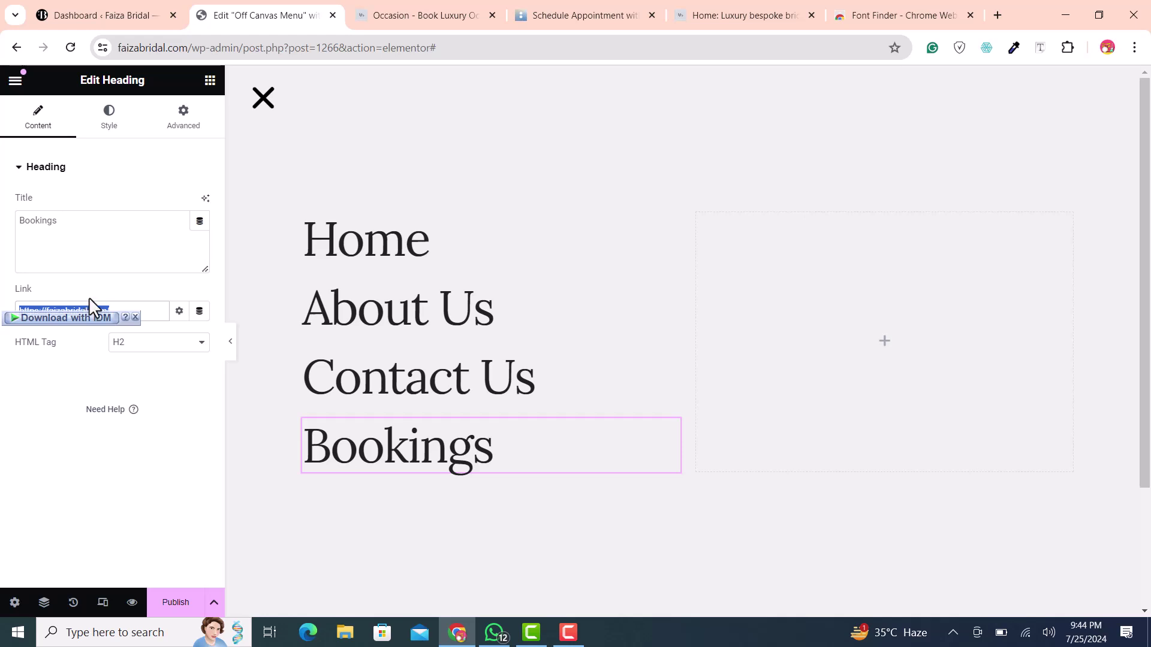
type("#")
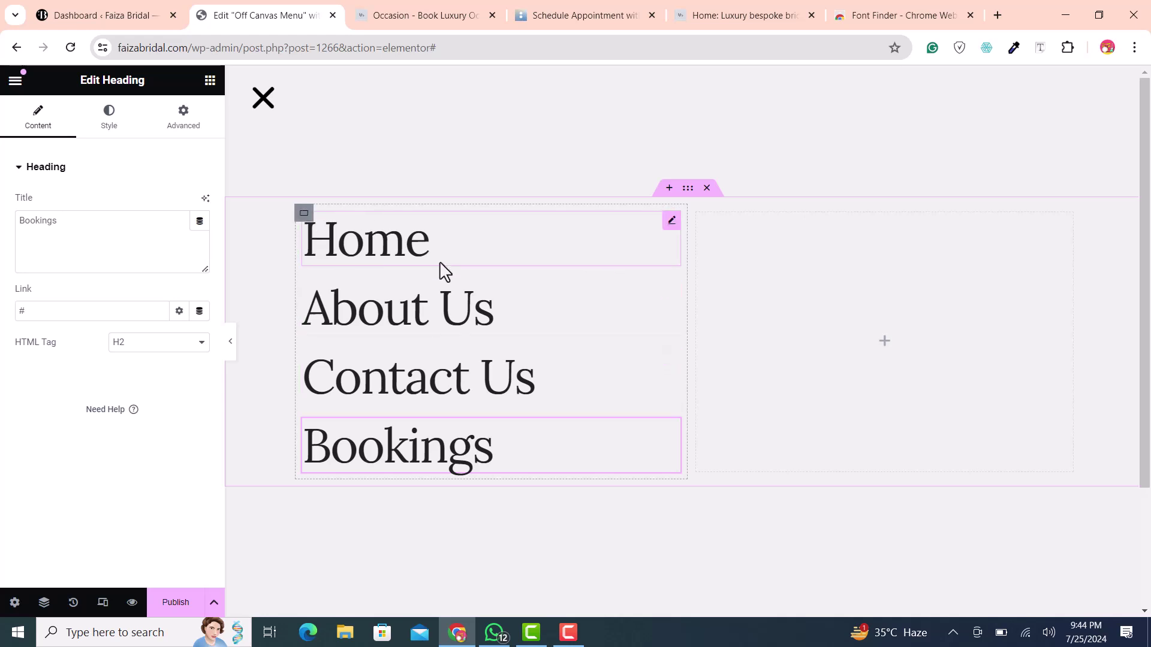
Step: Center the menu headings horizontally within the first column by setting the column's item alignment to center
left_click(305, 213)
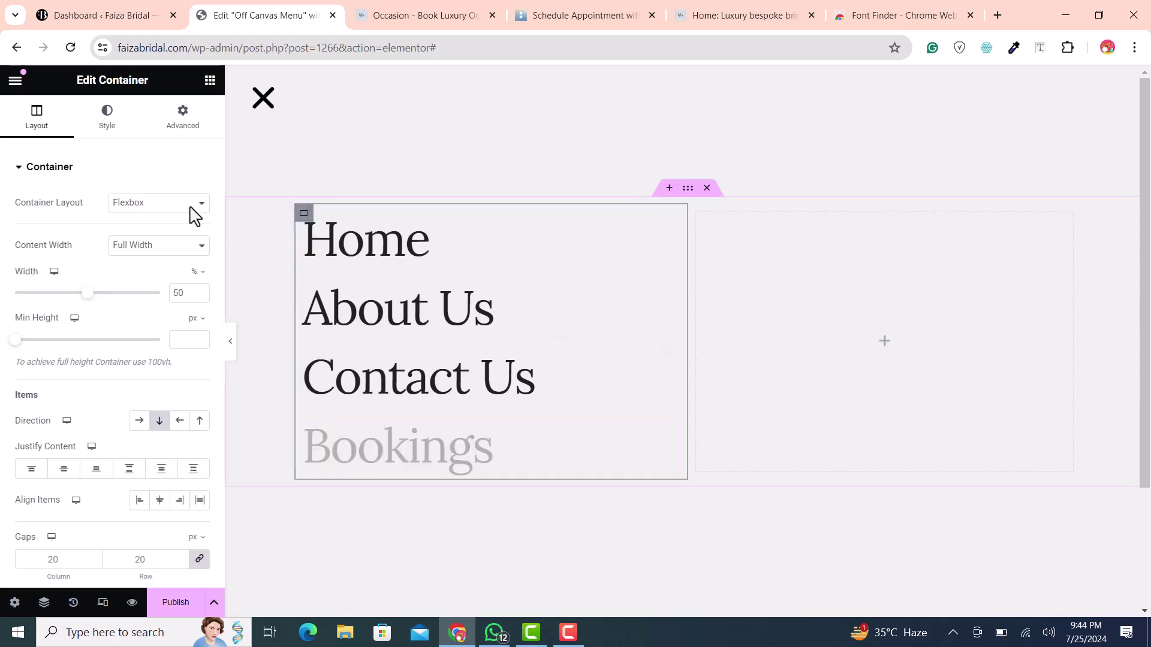
left_click(111, 129)
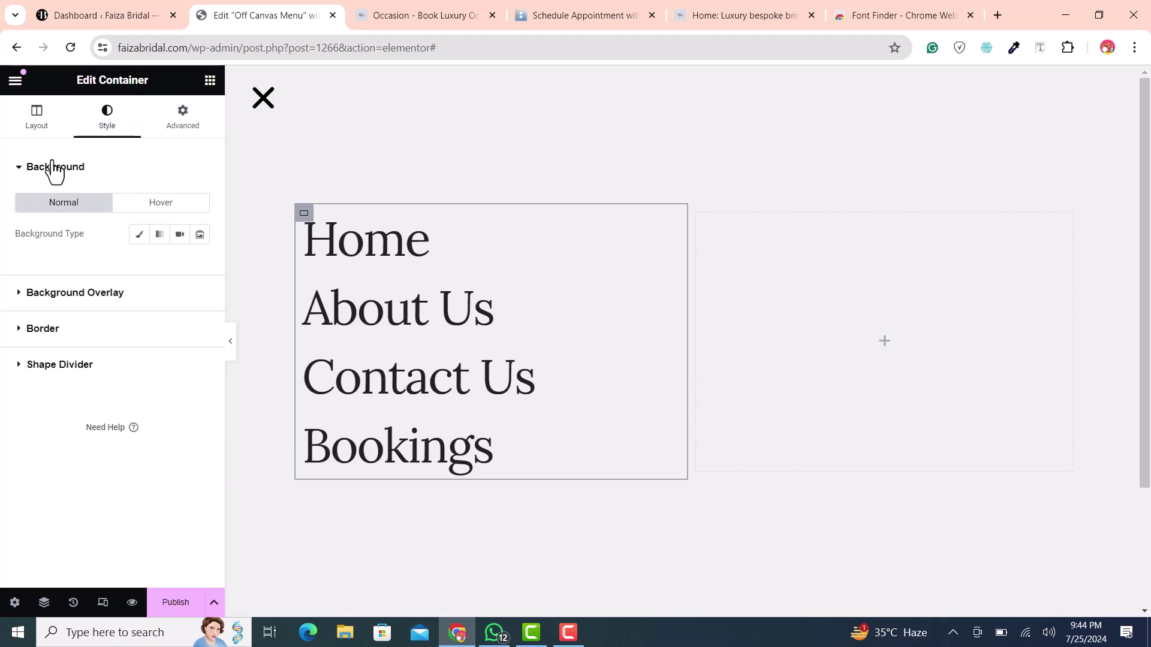
left_click(45, 131)
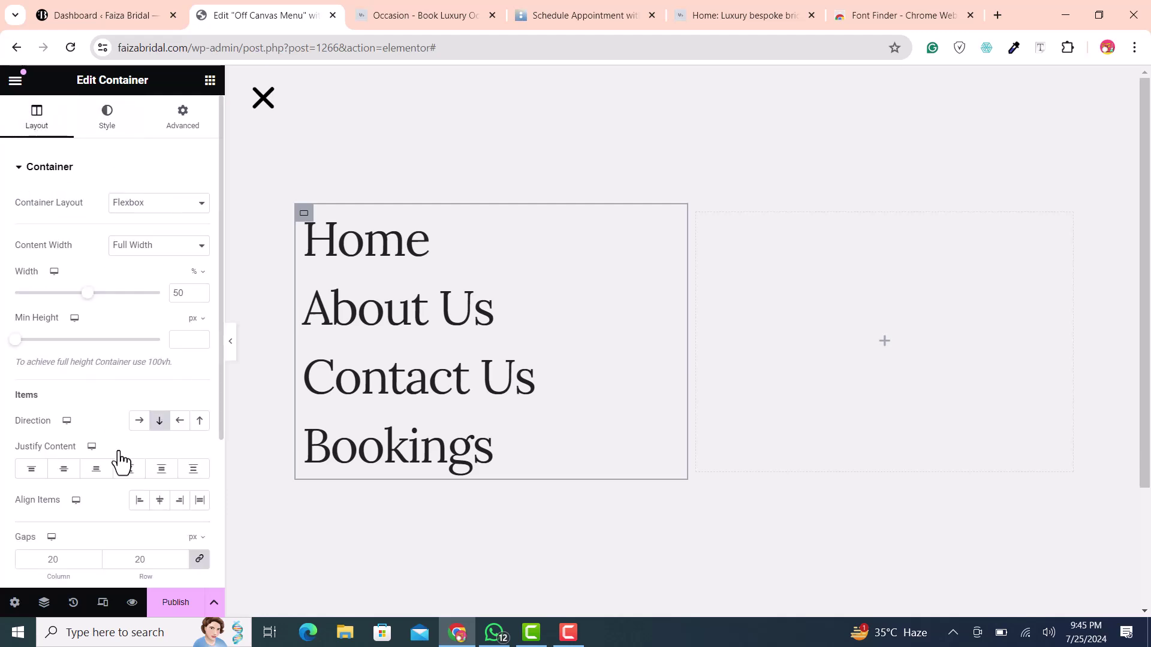
left_click(160, 502)
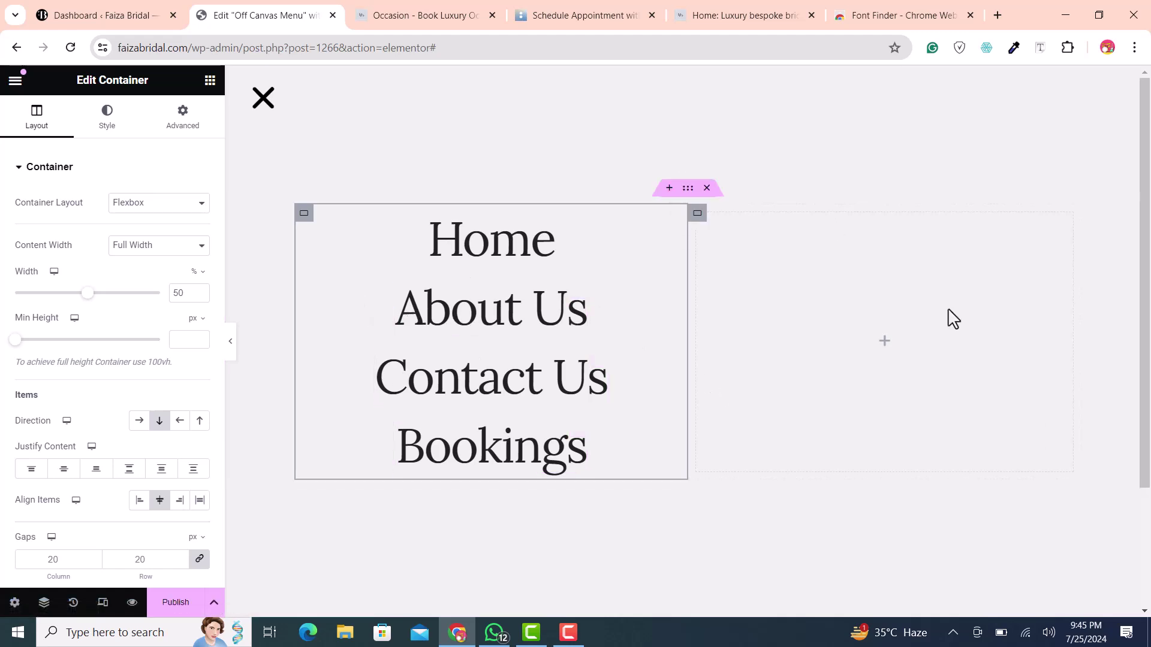
Step: Set the parent container's content width to Full Width and its padding to 0 px on all sides
left_click(690, 189)
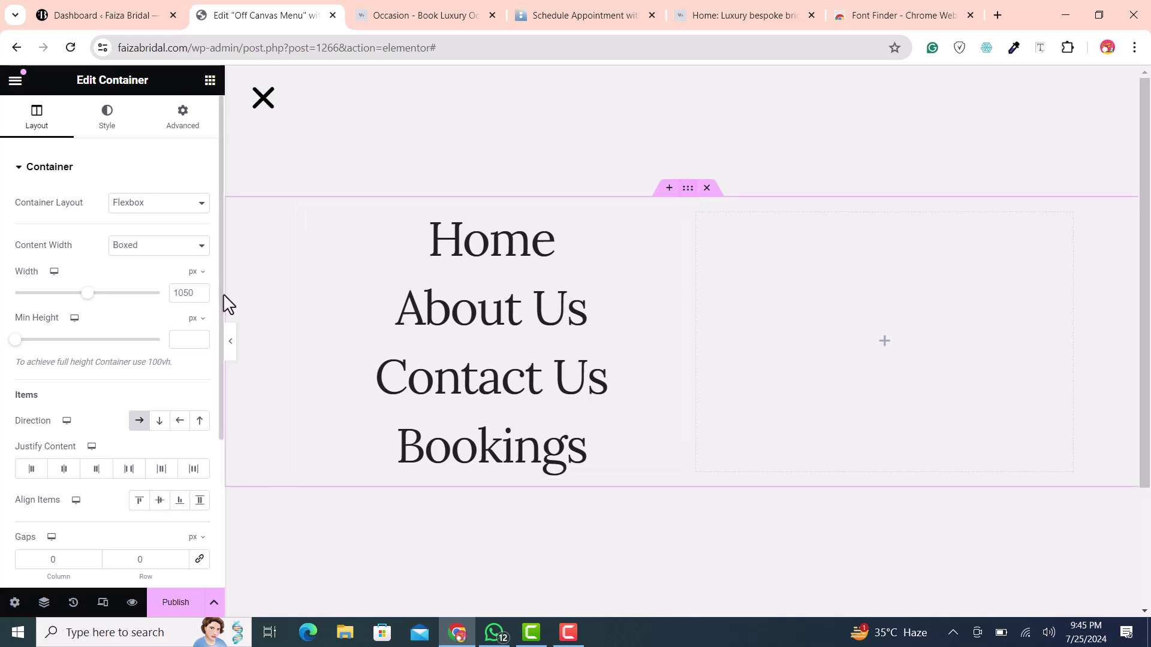
left_click(122, 247)
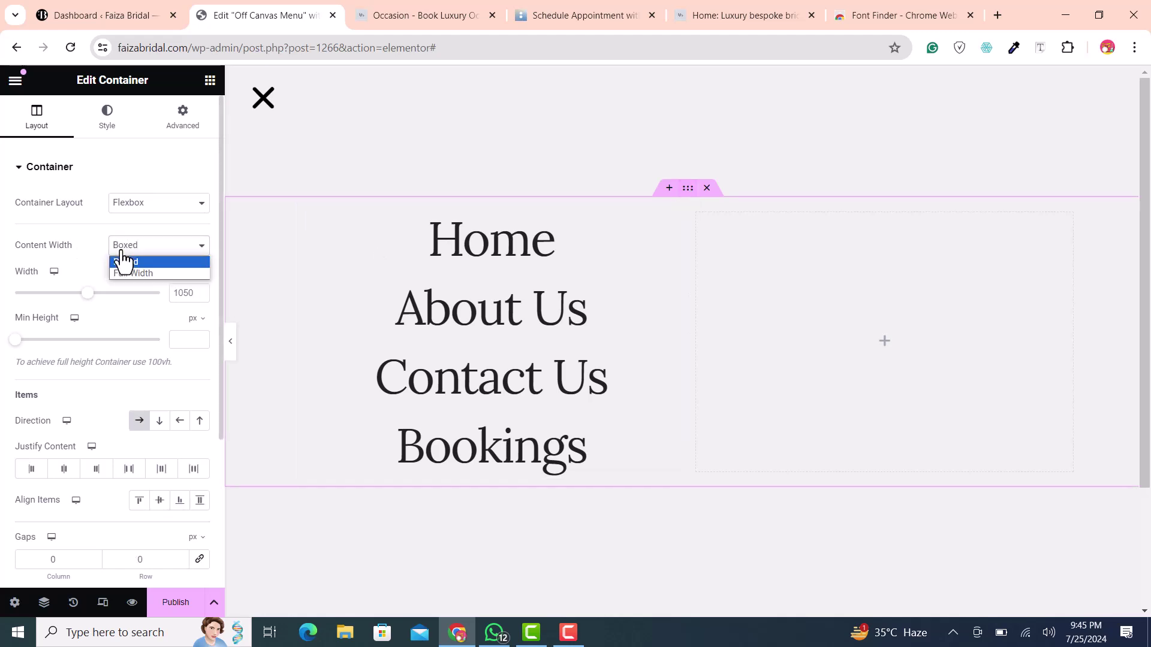
key("Escape")
left_click(135, 277)
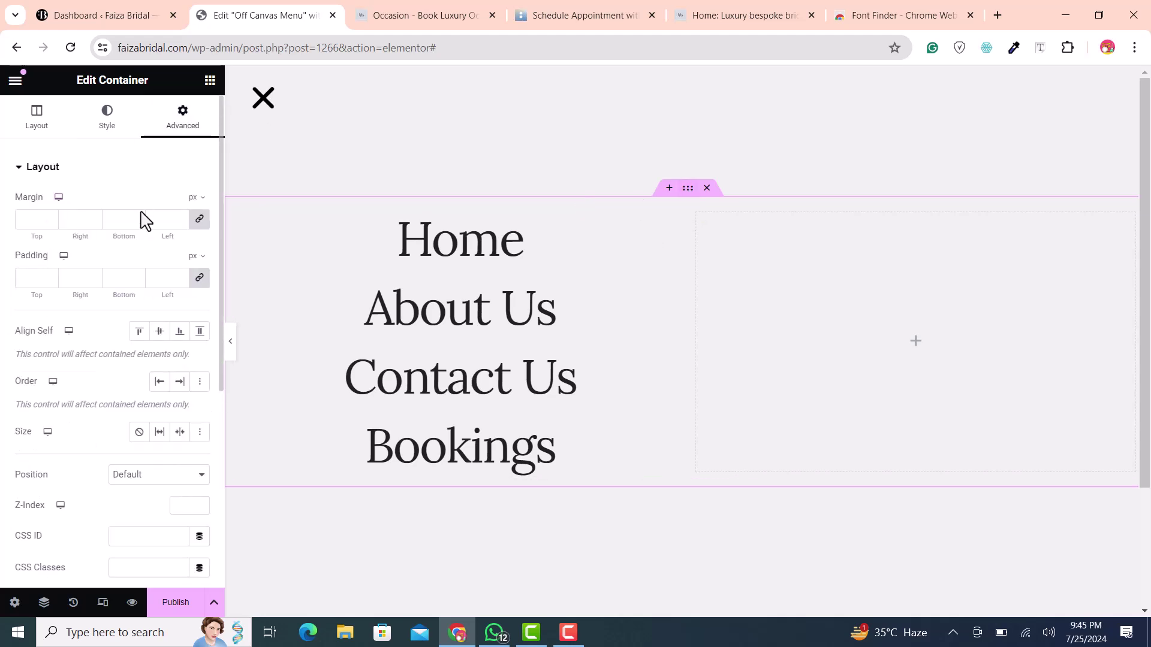
left_click(161, 277)
type("0")
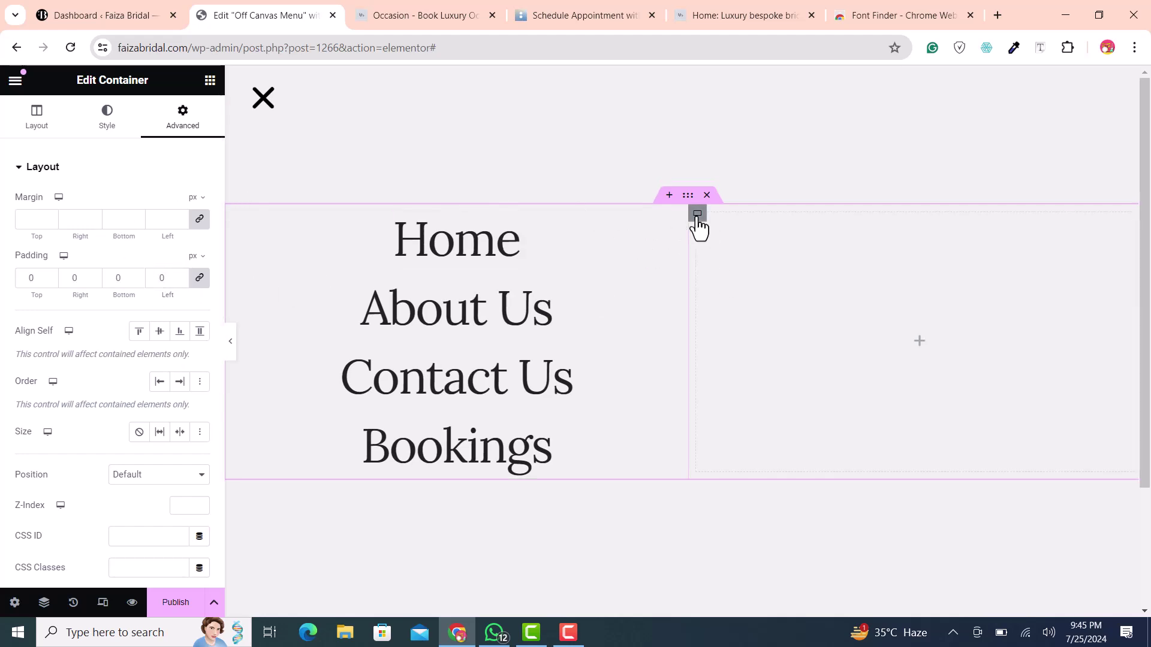
Step: Give the second column a classic background using the media library image cute-girl-young-woman-white-tender-blonde-pajamas-NF69S4C.jpg
left_click(697, 216)
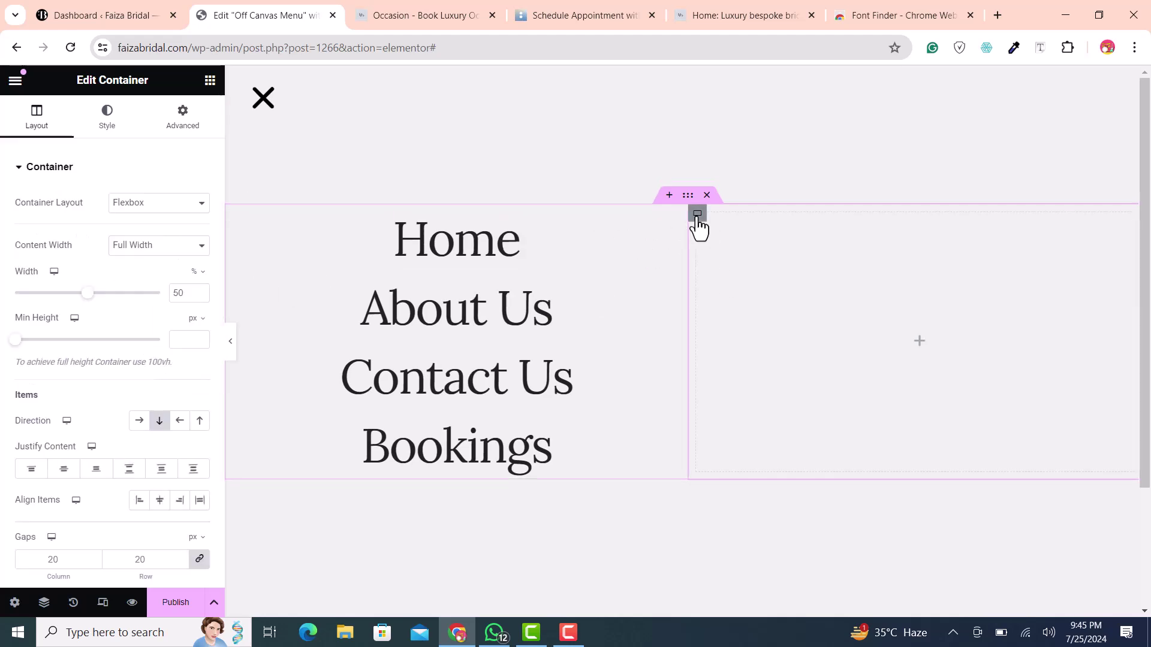
left_click(112, 120)
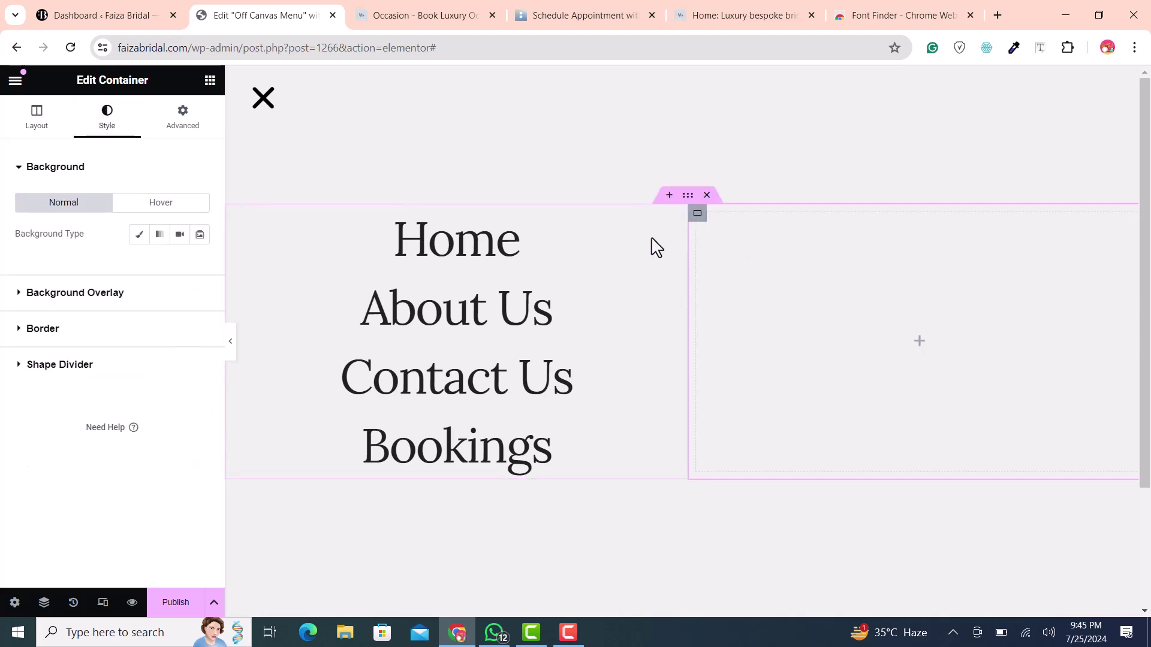
left_click(137, 236)
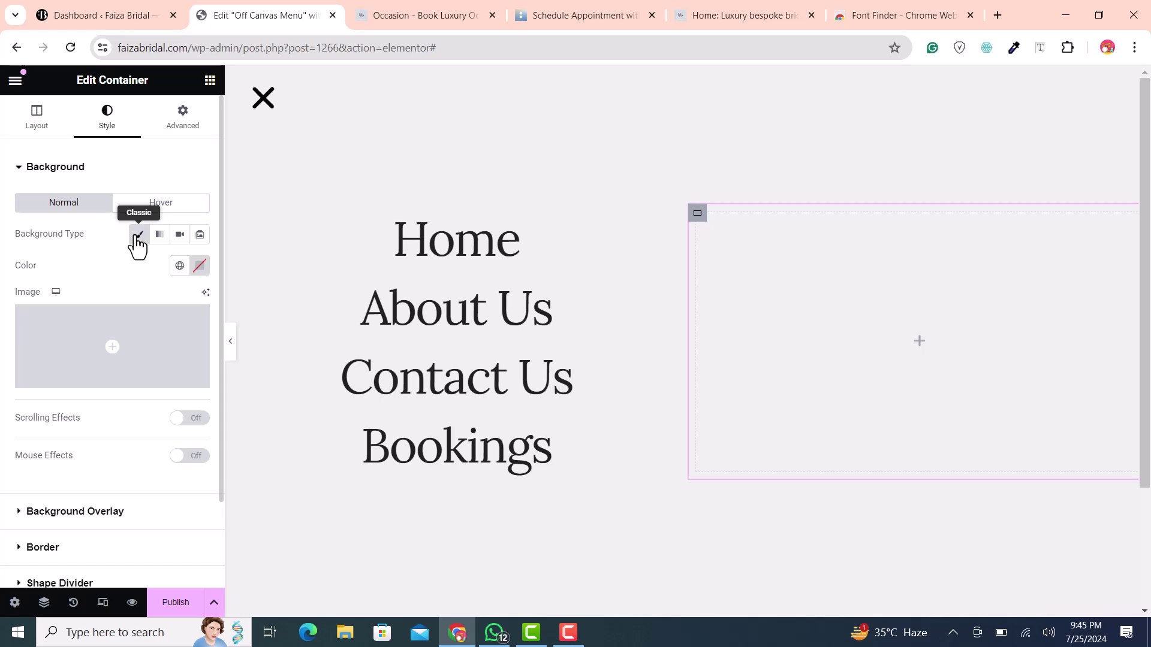
left_click(139, 333)
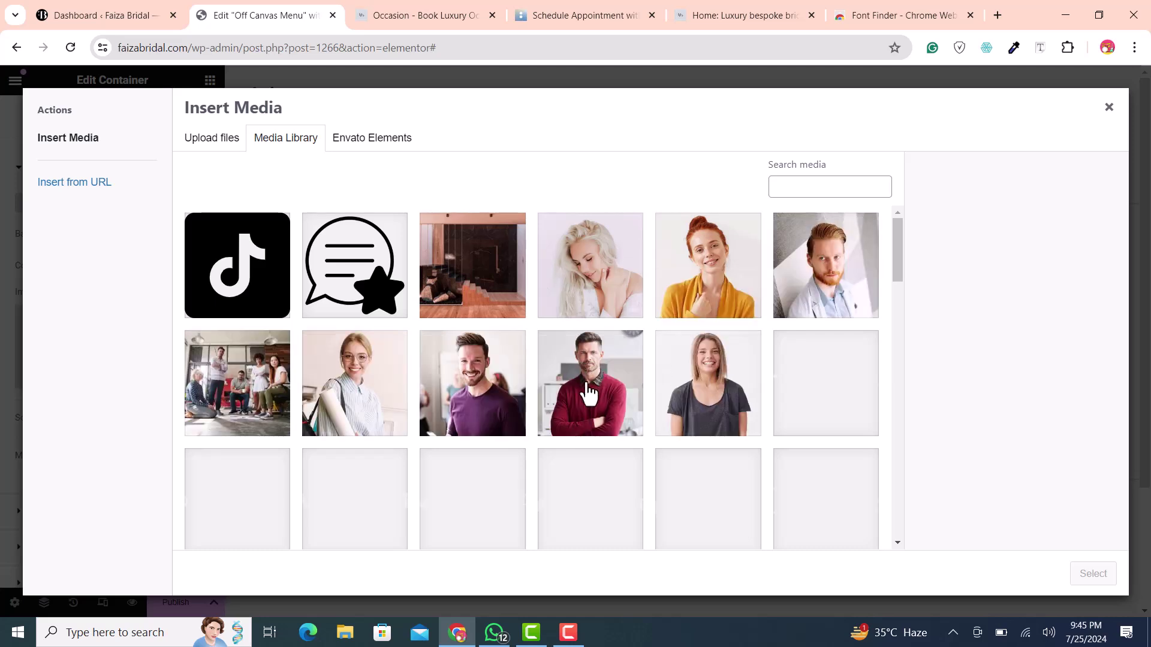
left_click(628, 285)
scroll(660, 384, "down", 1)
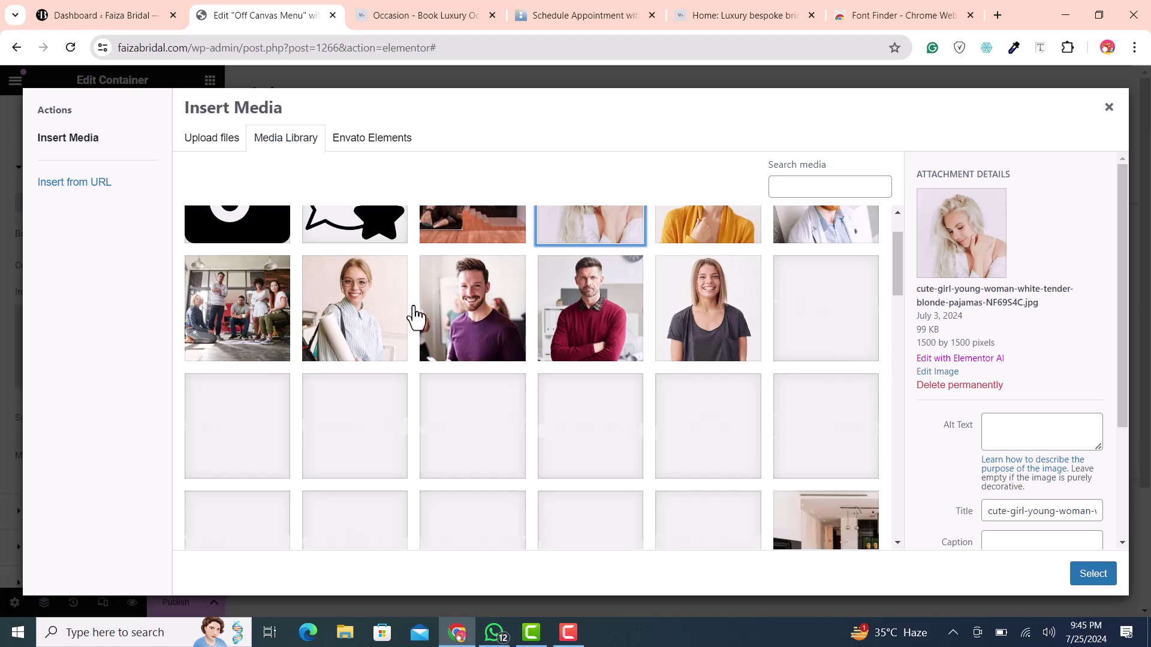
scroll(413, 316, "up", 1)
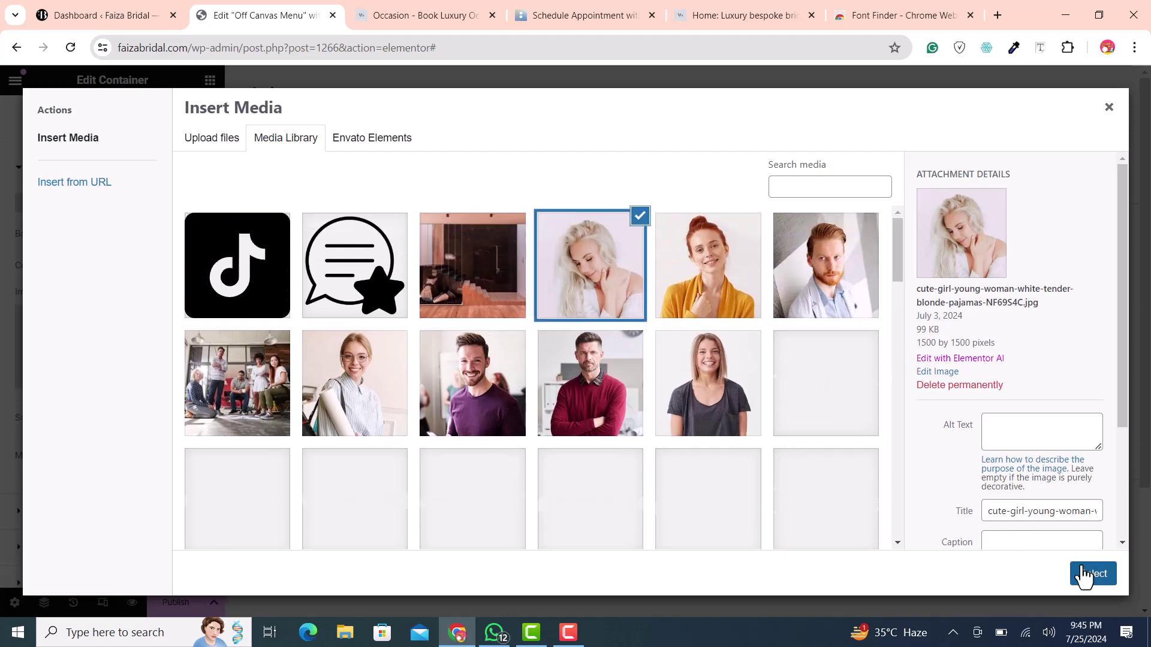
left_click(1085, 576)
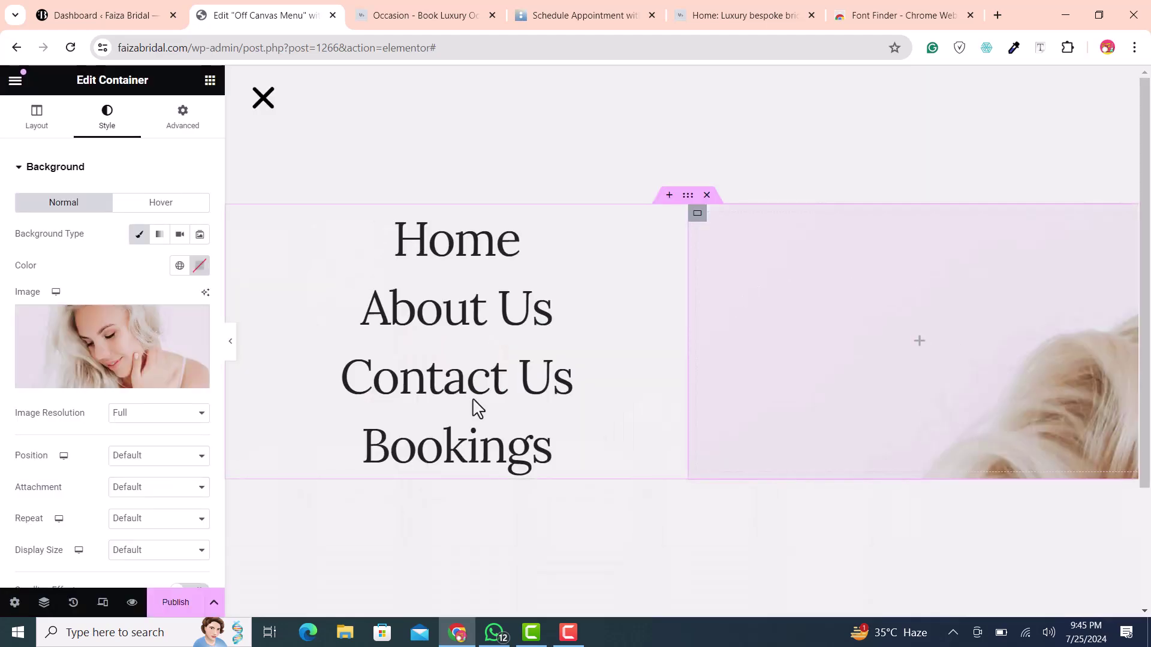
Step: Set the second column's background image to No-repeat, Cover display size and Center Center position
left_click(154, 521)
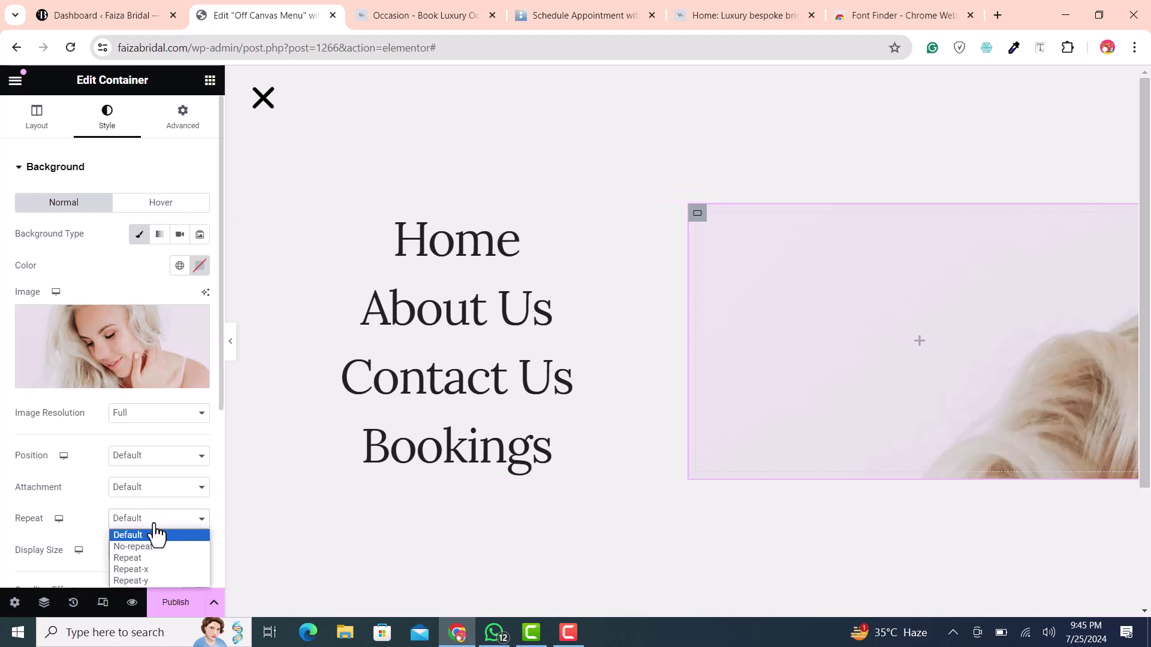
left_click(150, 547)
scroll(102, 499, "down", 2)
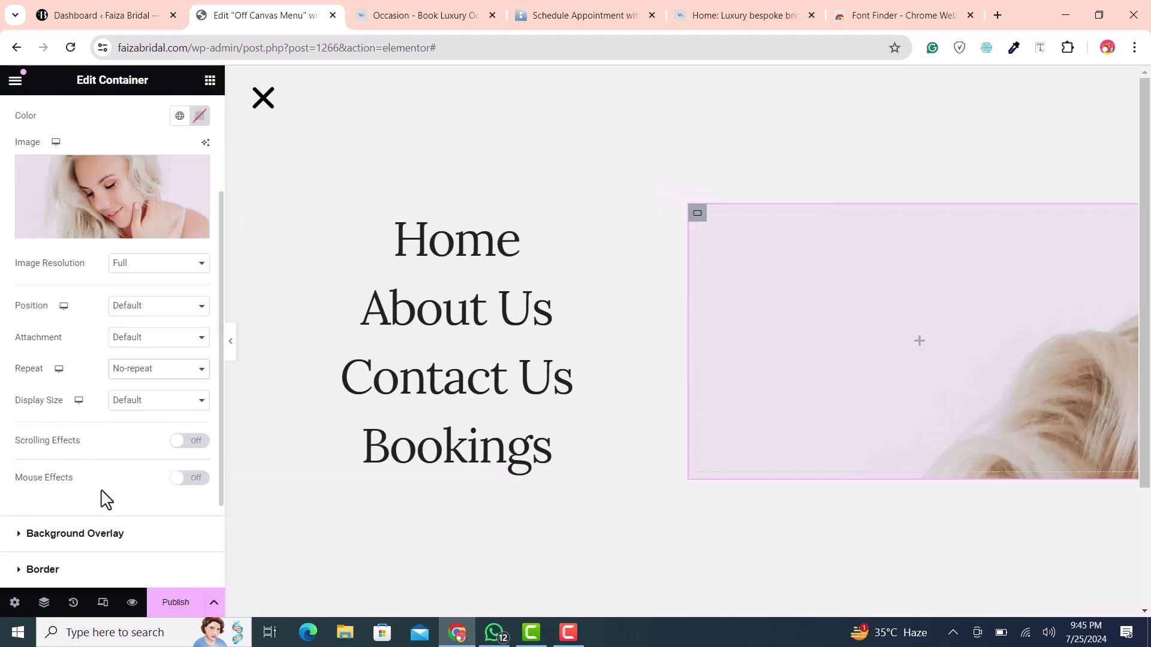
left_click(133, 399)
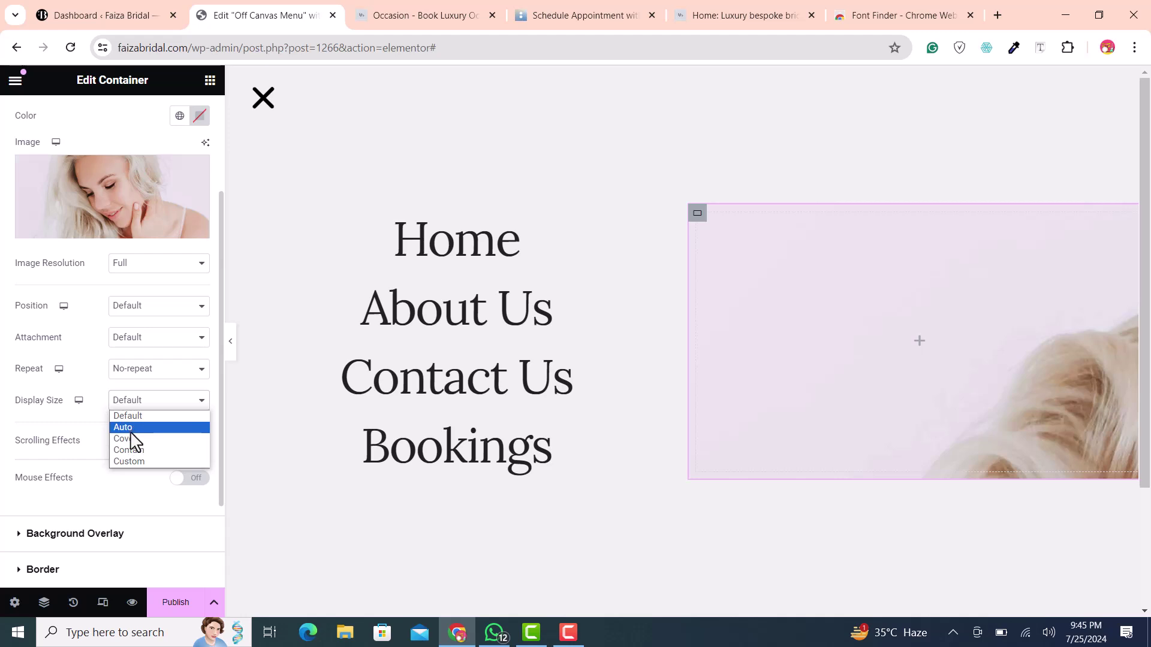
left_click(128, 440)
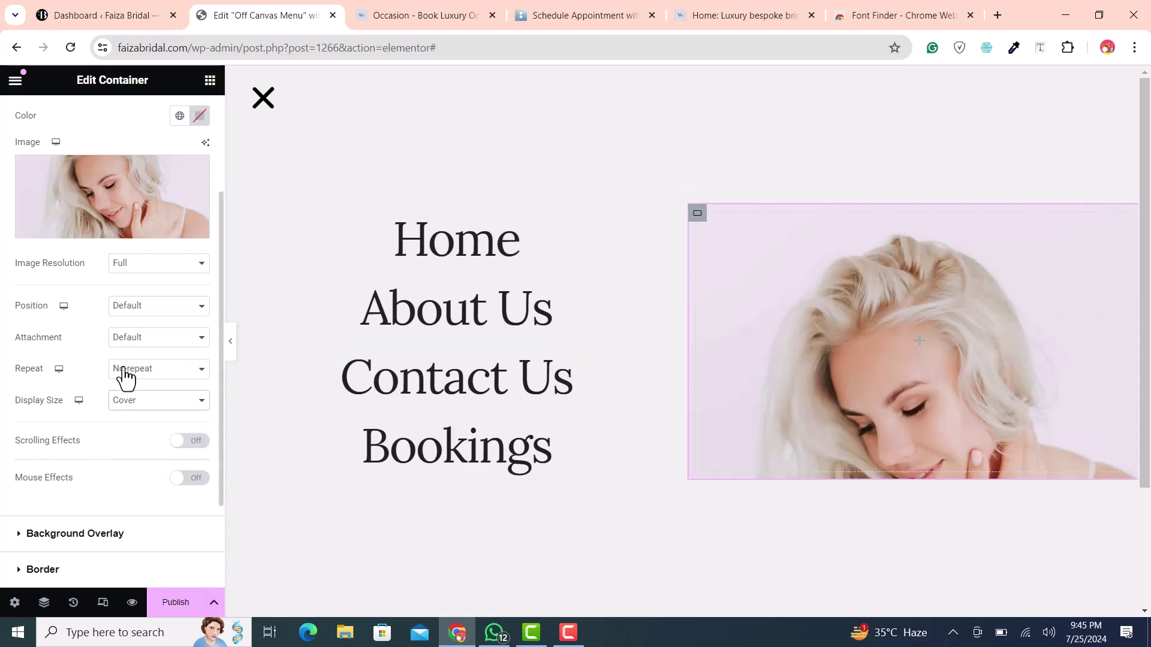
left_click(129, 307)
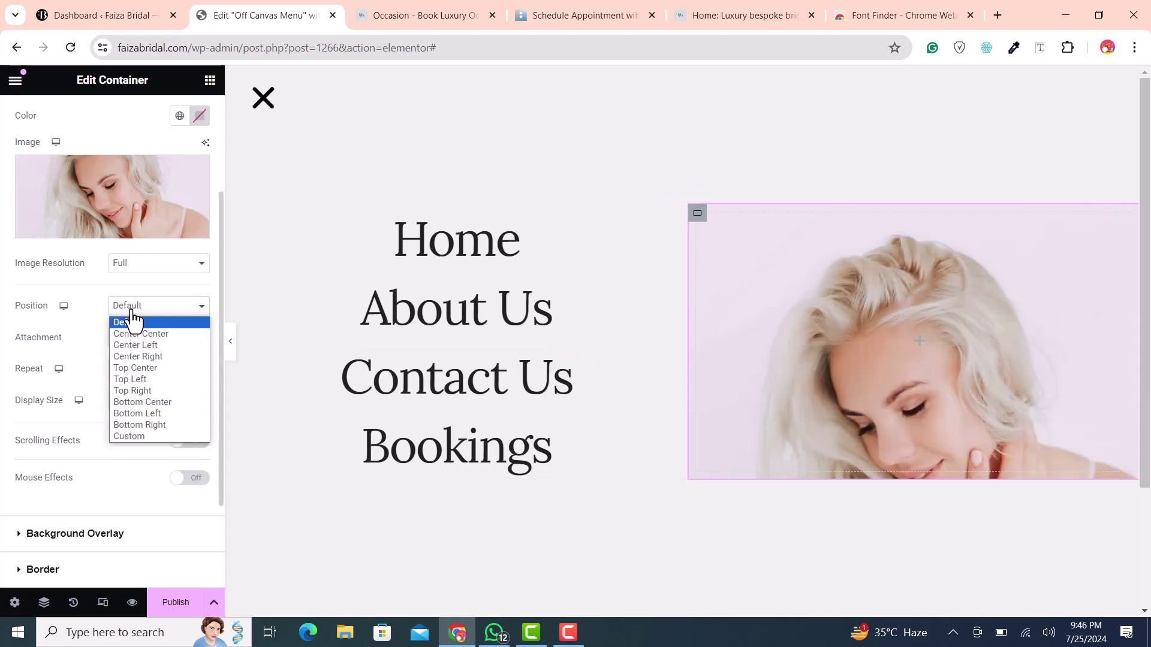
left_click(135, 333)
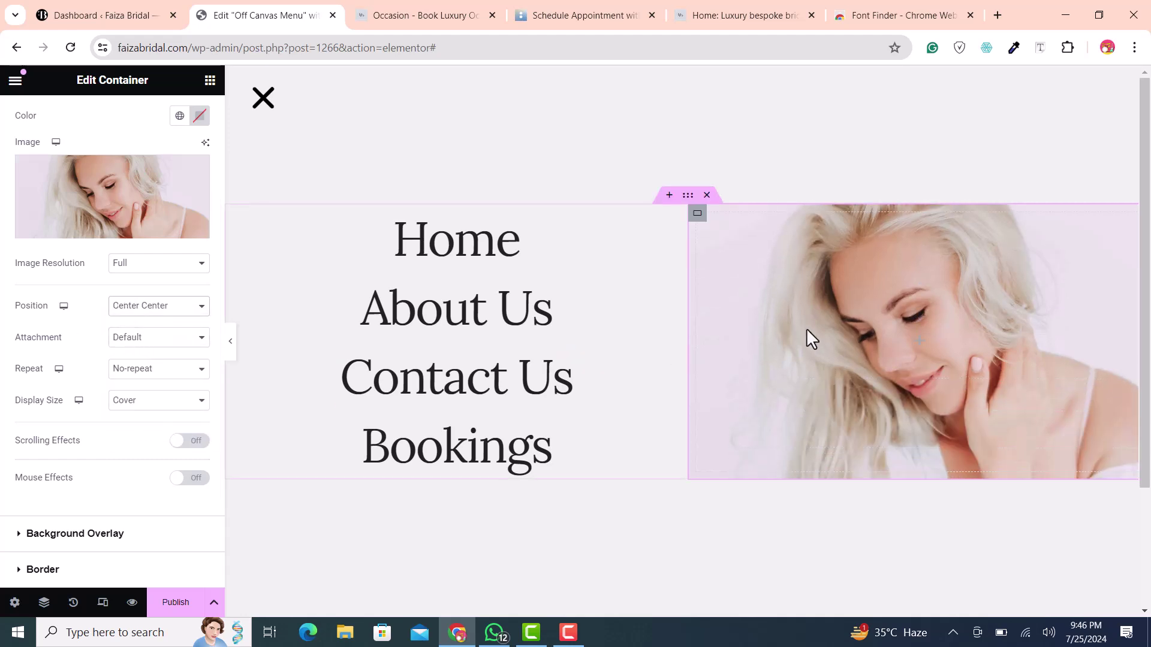
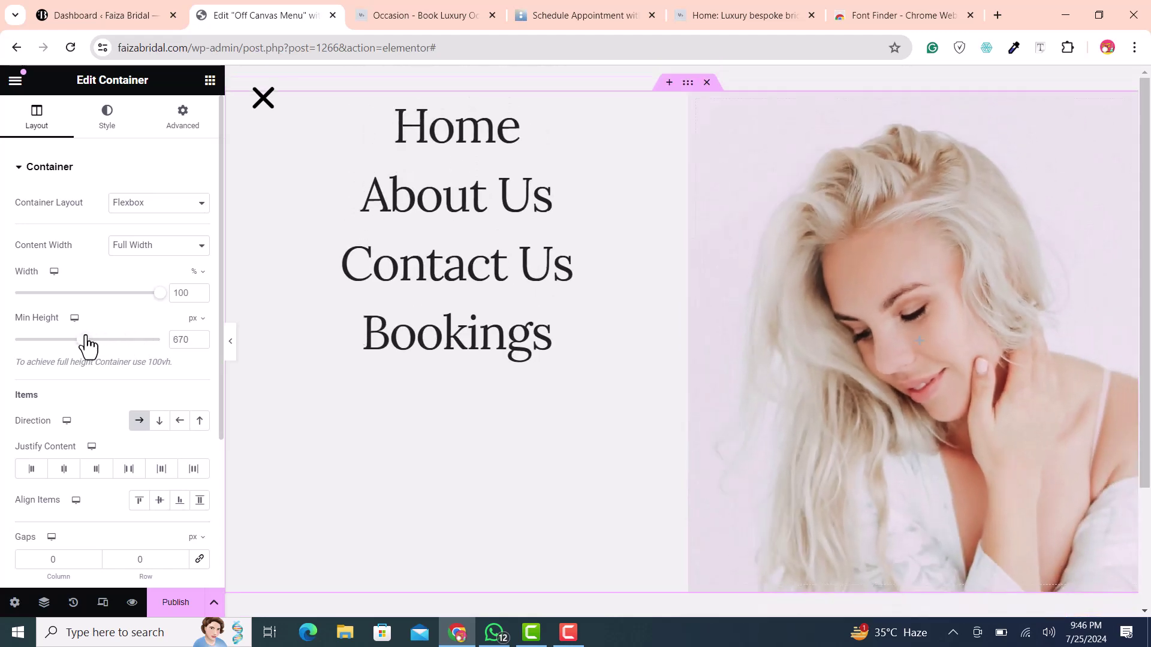
Step: Increase the parent container's minimum height to 745 px
left_click(196, 319)
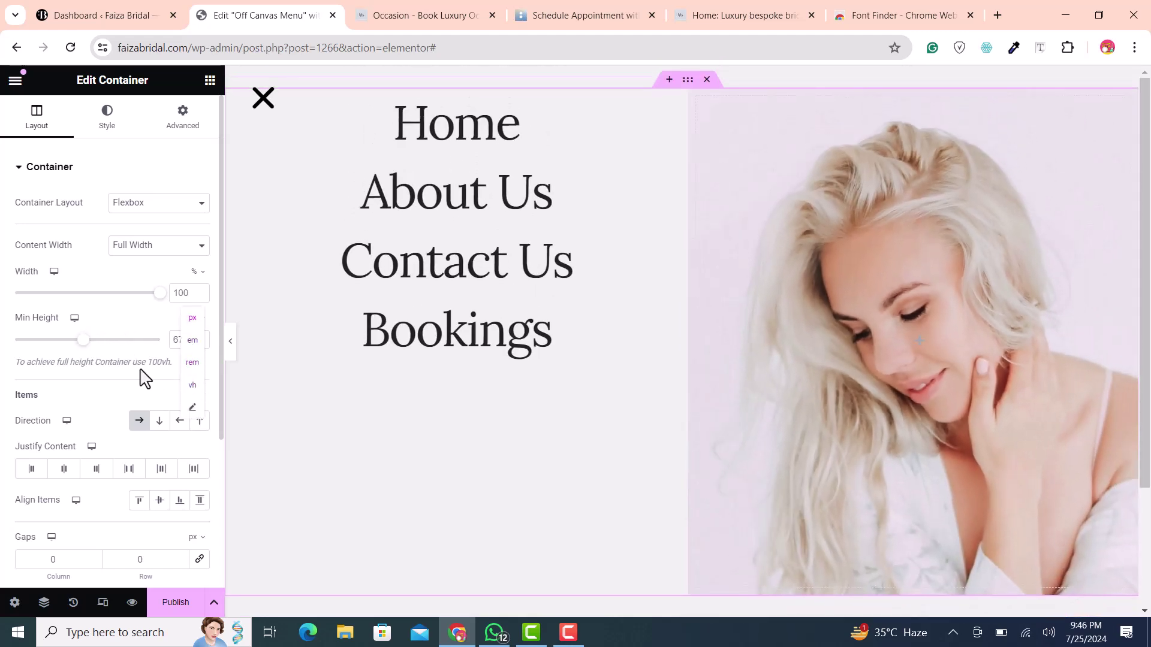
left_click(85, 341)
left_click_drag(84, 342, 90, 341)
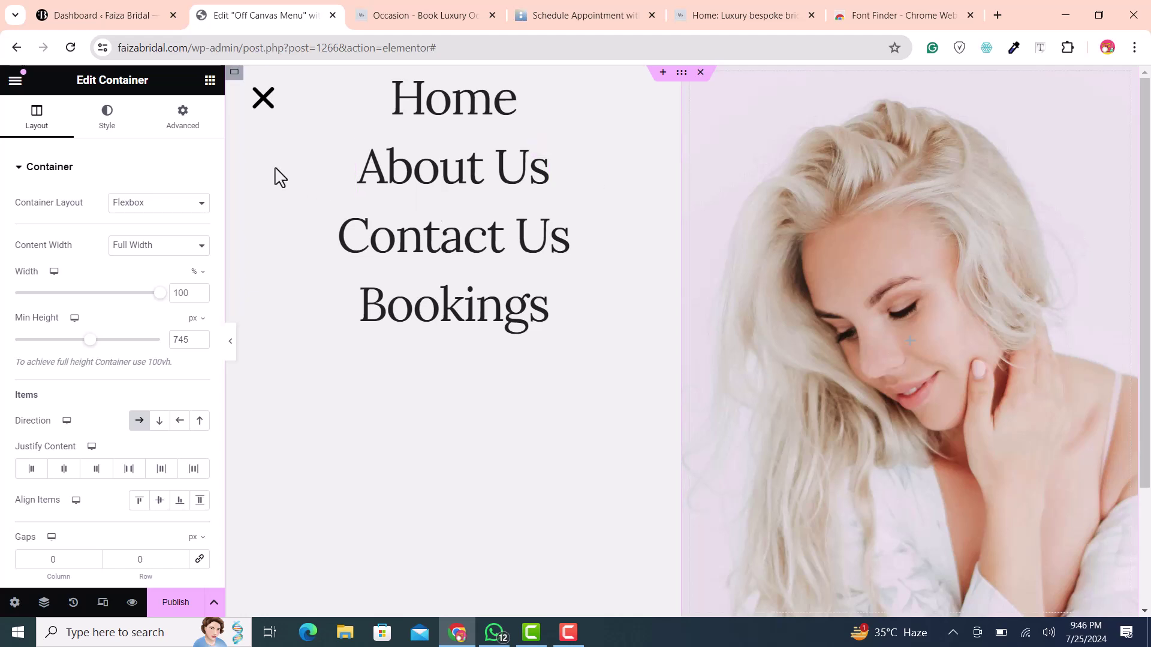
Step: Center the menu headings vertically within the first column and check the popup with the editing panel collapsed
left_click(235, 74)
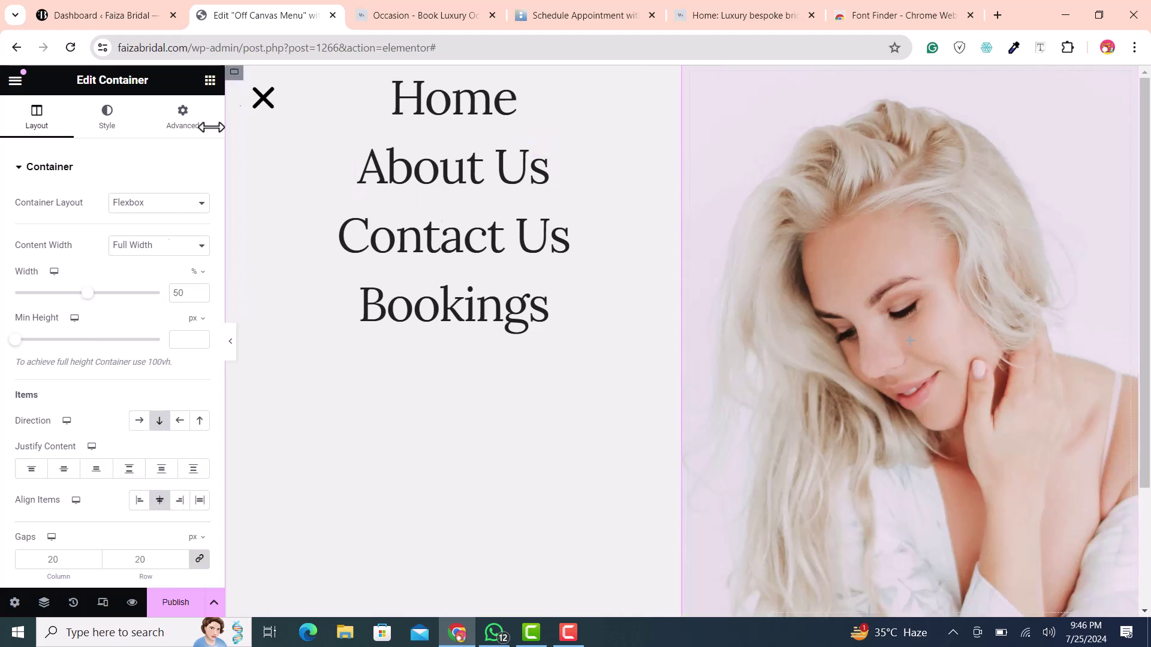
left_click(64, 479)
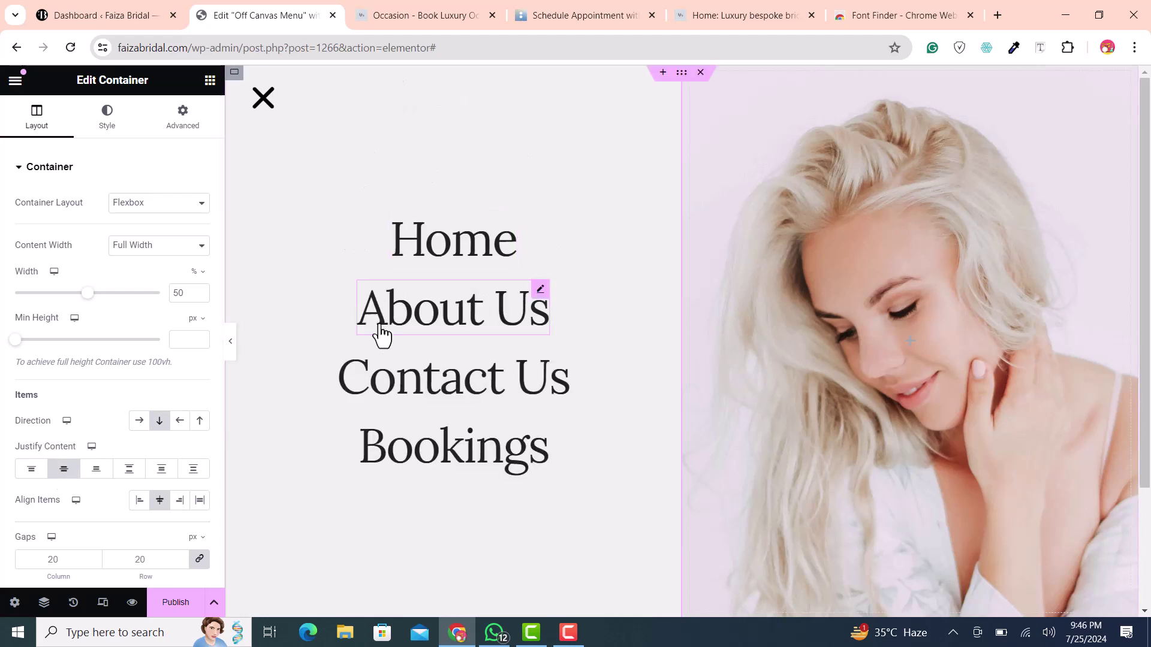
left_click(232, 356)
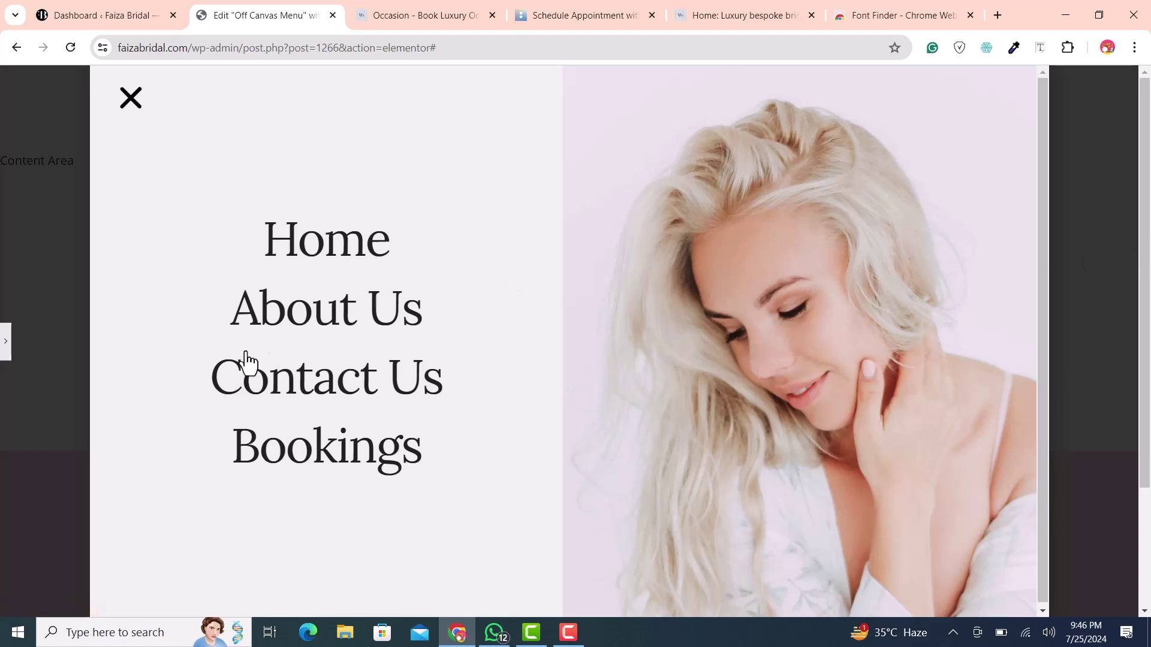
left_click(6, 344)
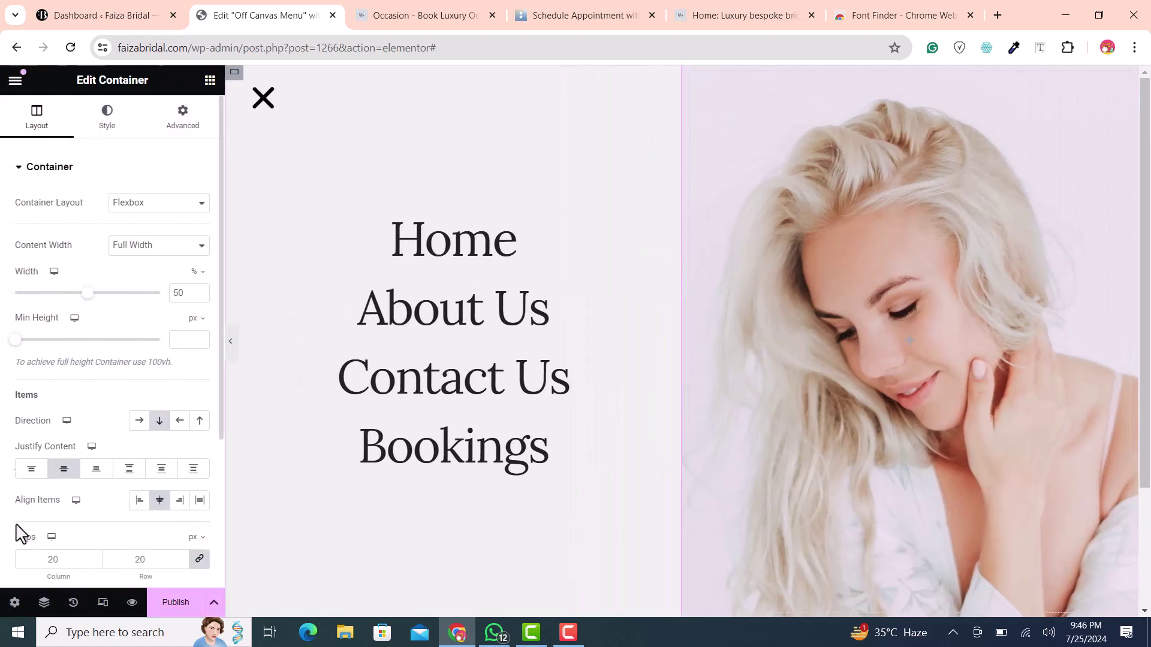
Step: Set the popup's width to 1500 px and check the layout with the editing panel collapsed
left_click(15, 602)
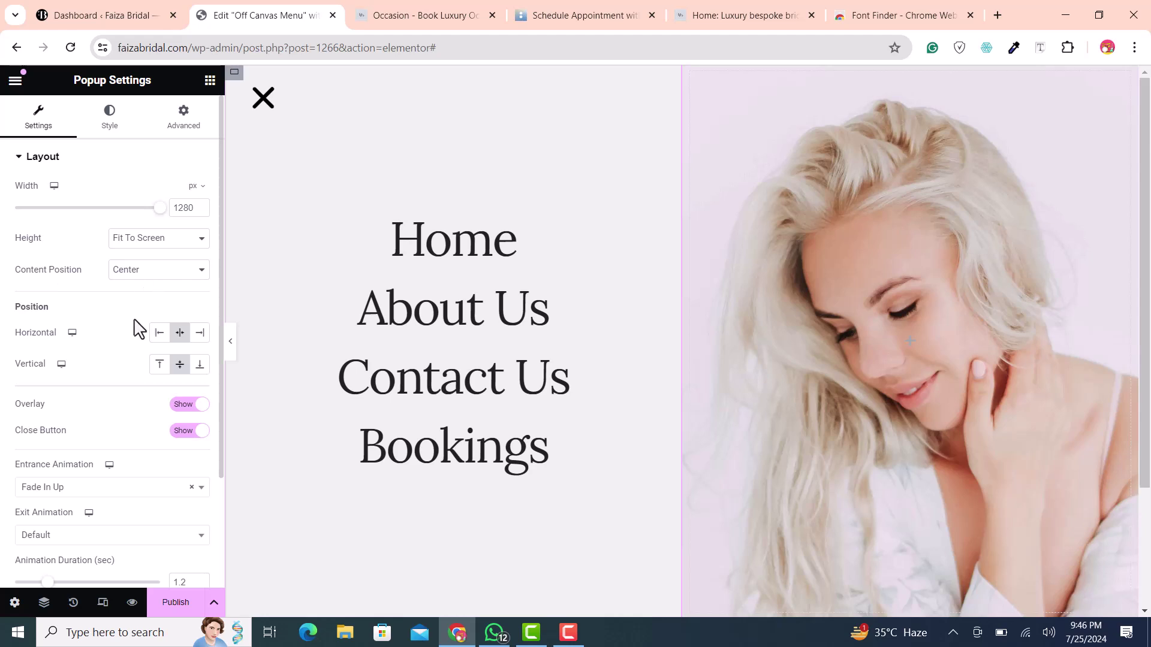
left_click(193, 121)
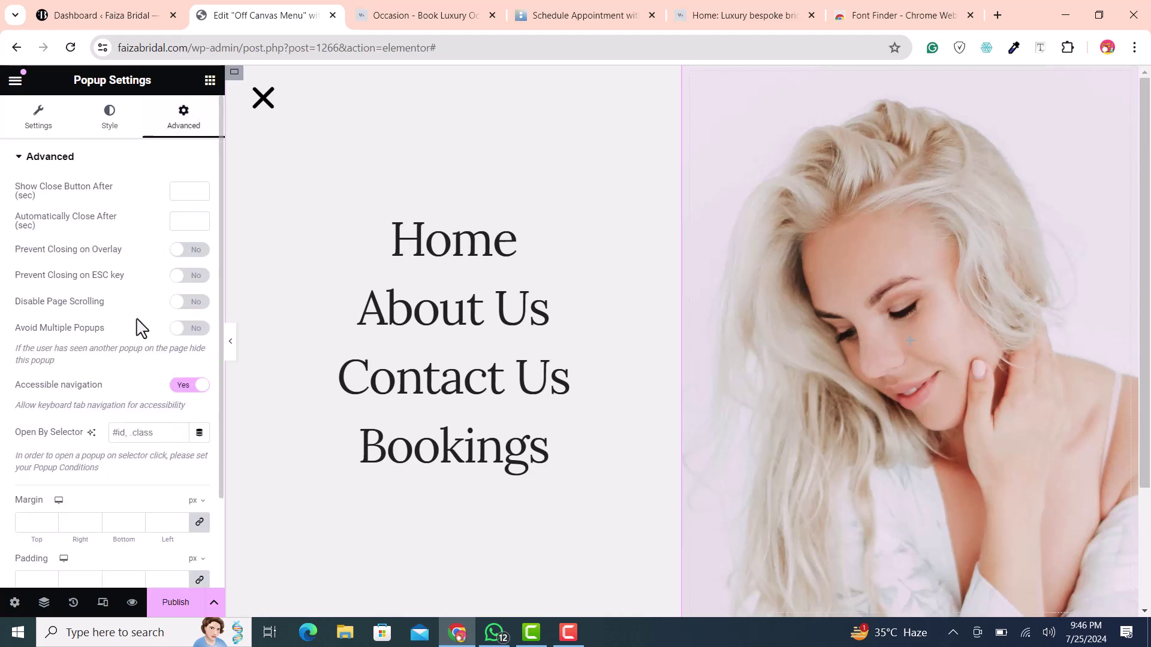
scroll(137, 326, "down", 2)
scroll(83, 456, "up", 2)
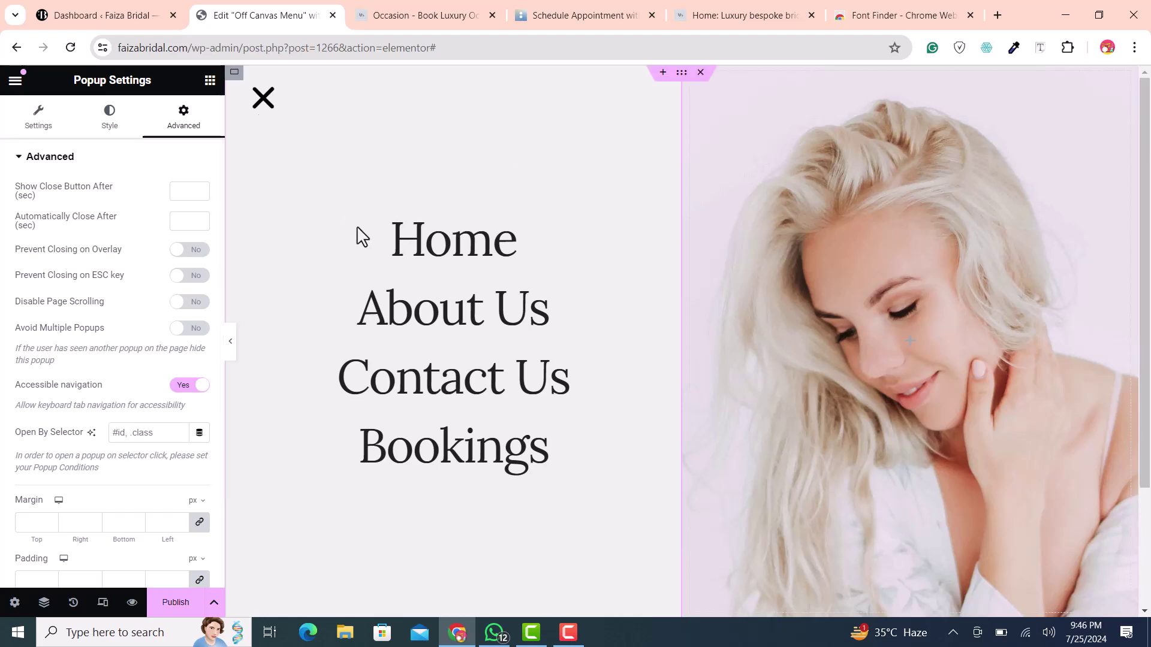
left_click(39, 129)
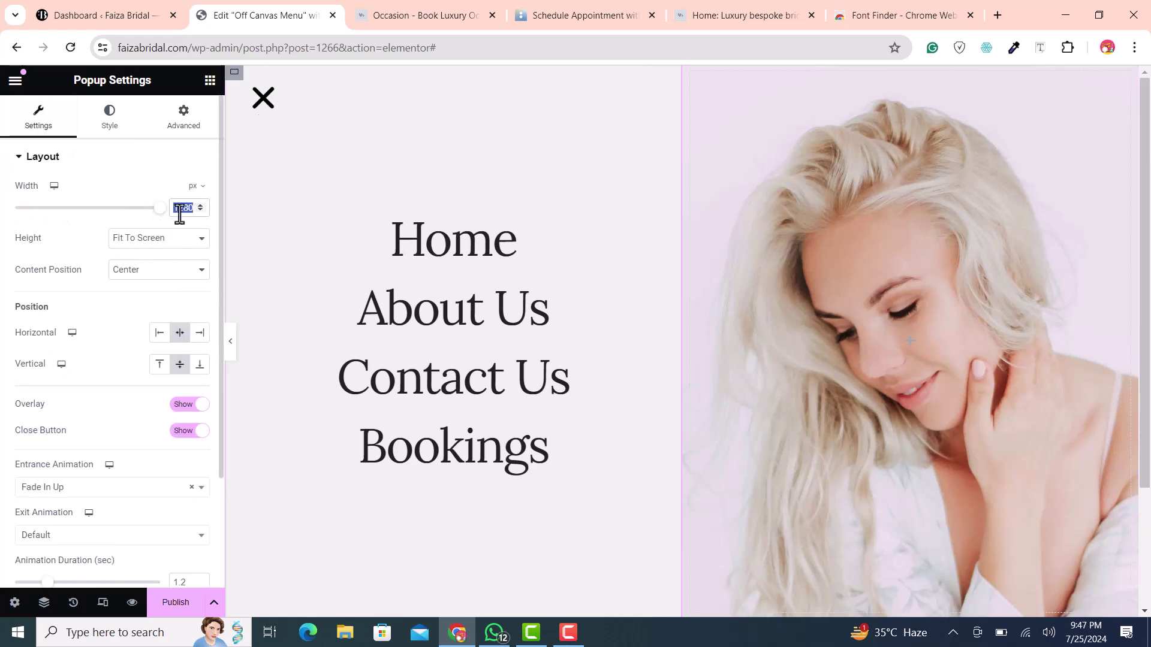
type("1200")
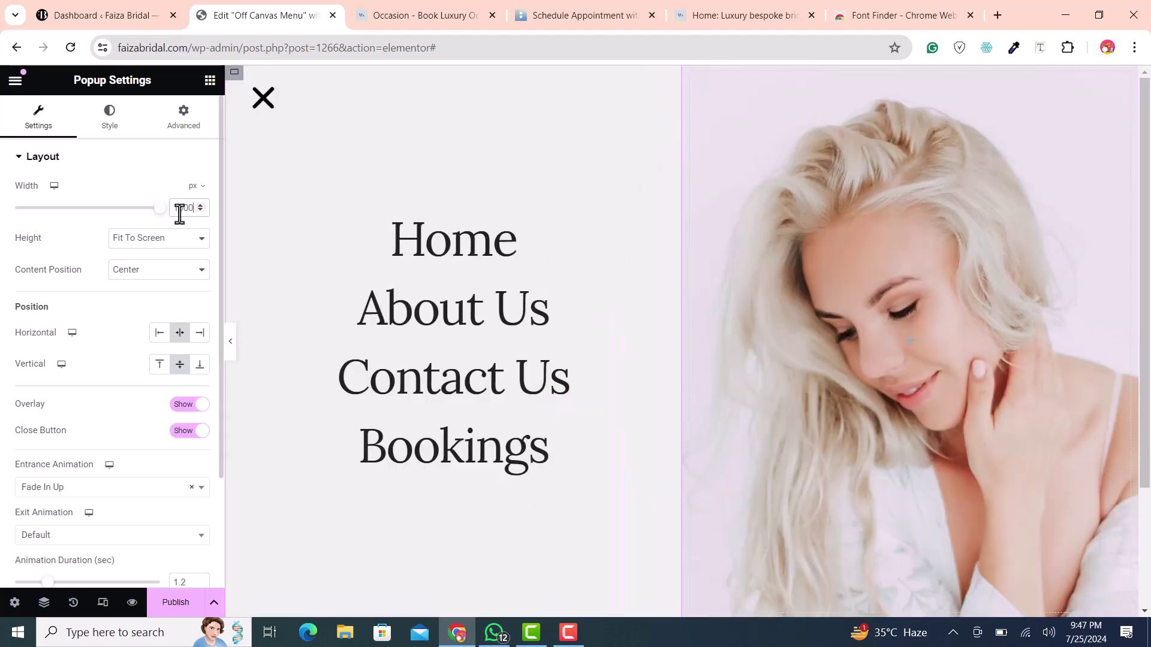
left_click(230, 341)
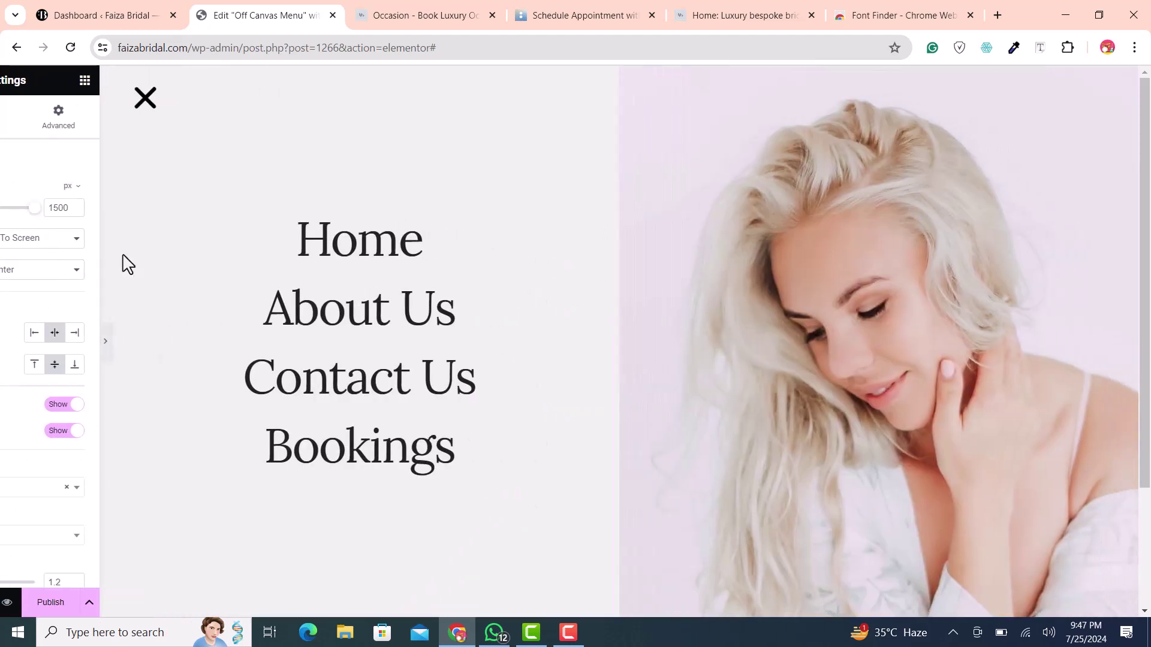
left_click(5, 346)
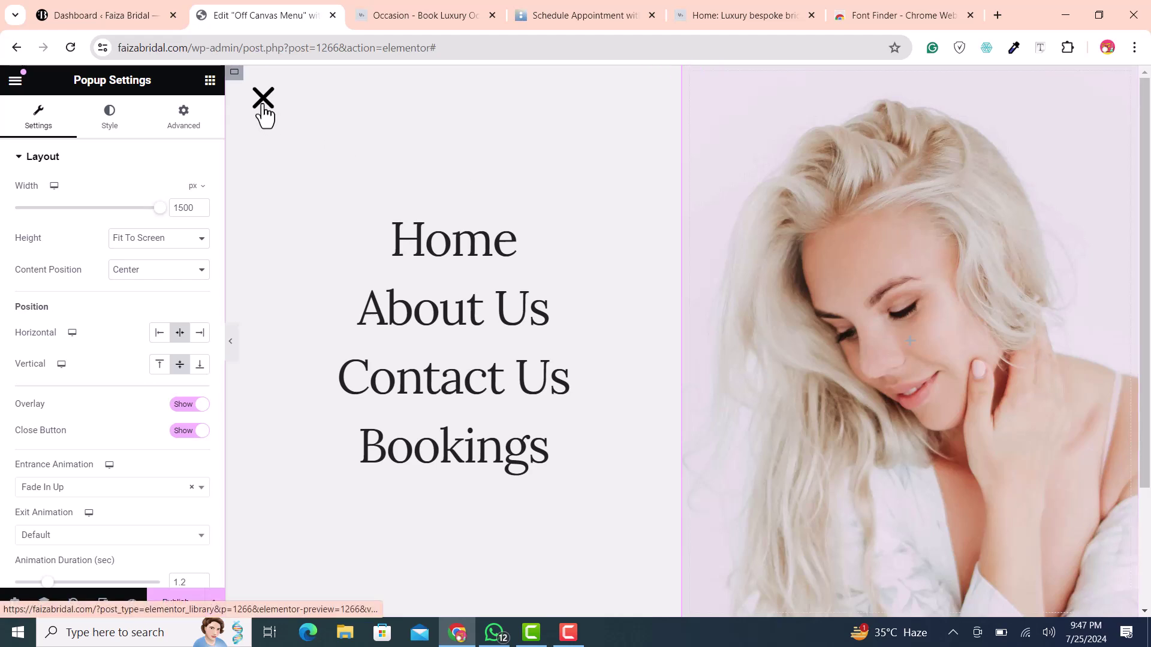
Step: Publish the popup without adding any display conditions
scroll(70, 465, "down", 1)
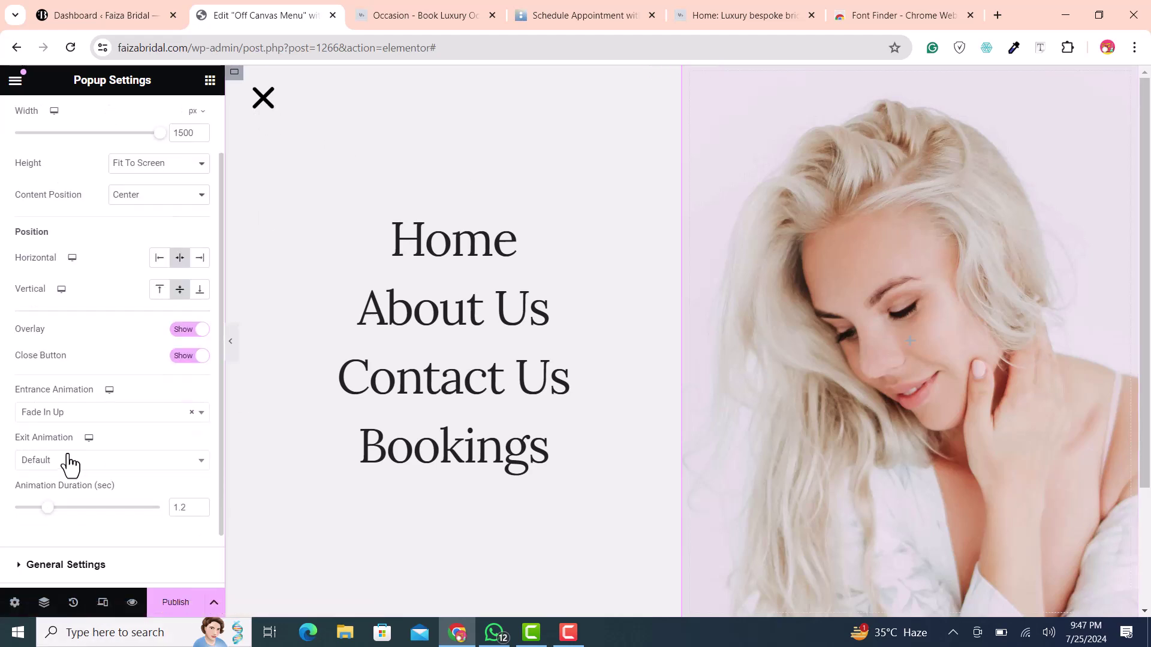
left_click(195, 607)
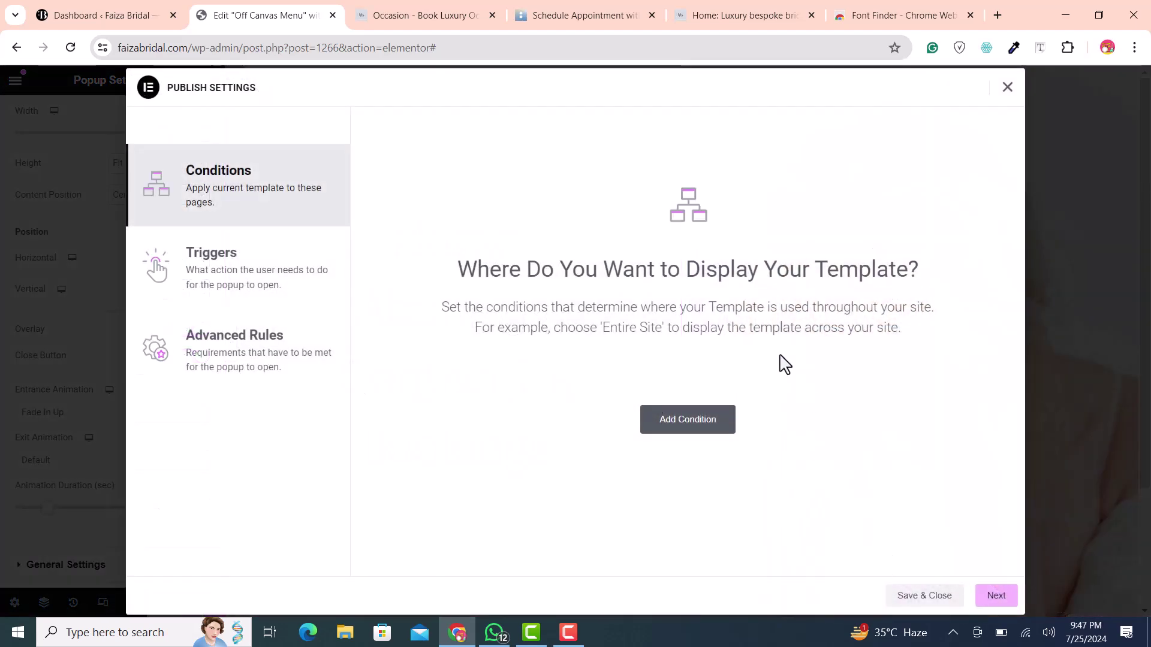
left_click(930, 597)
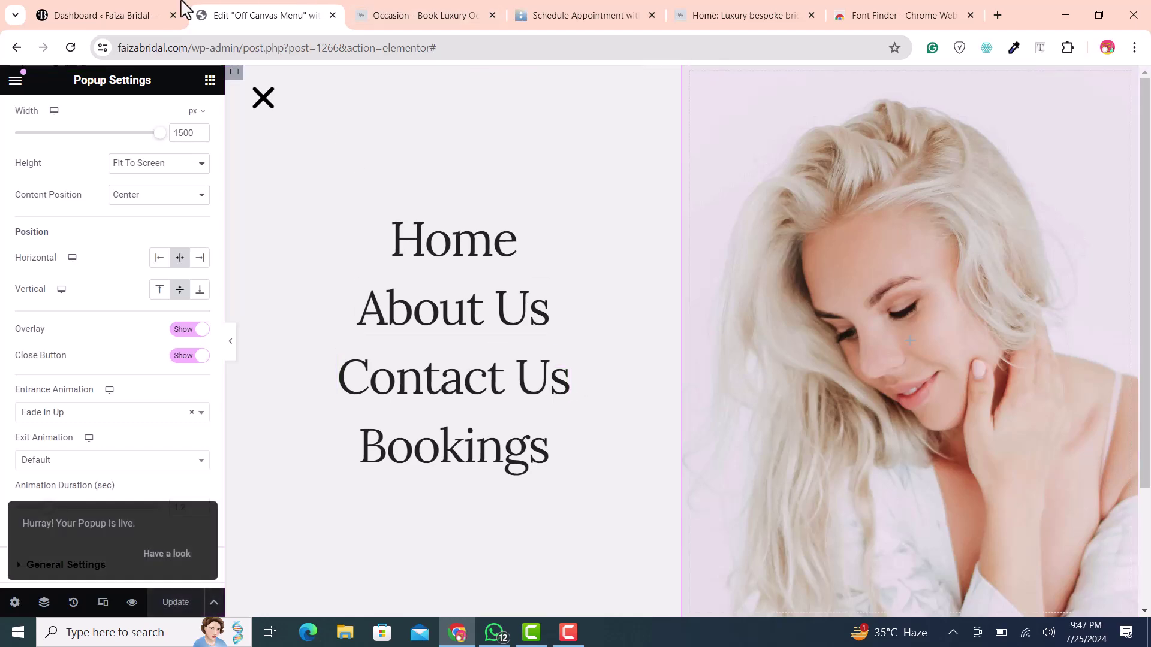
Step: Open the live Faiza Bridal site in a new tab from the dashboard and open its Header template for editing in Elementor
left_click(400, 11)
left_click(227, 11)
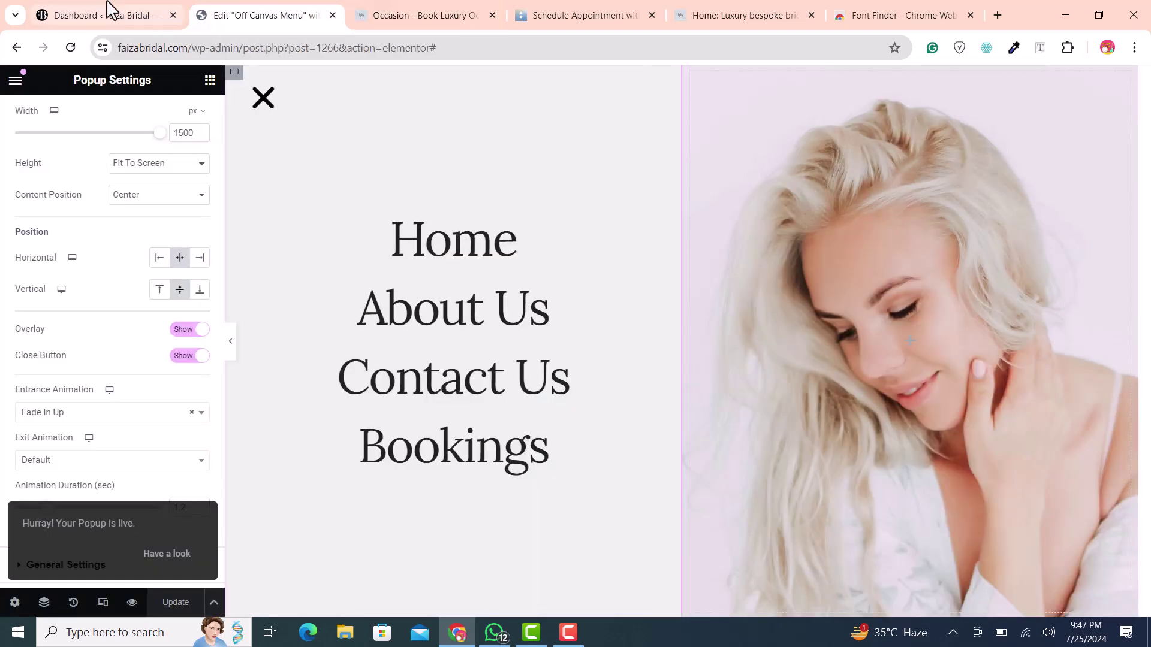
left_click(110, 12)
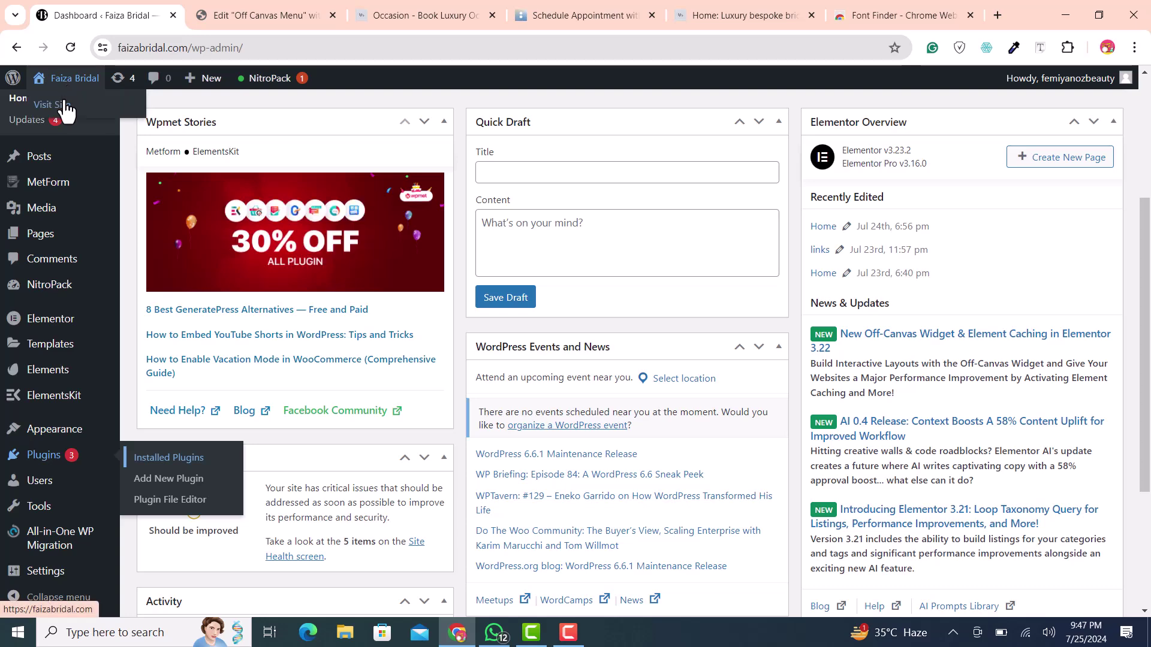
right_click(87, 103)
left_click(141, 114)
left_click(216, 10)
left_click(120, 11)
left_click(219, 10)
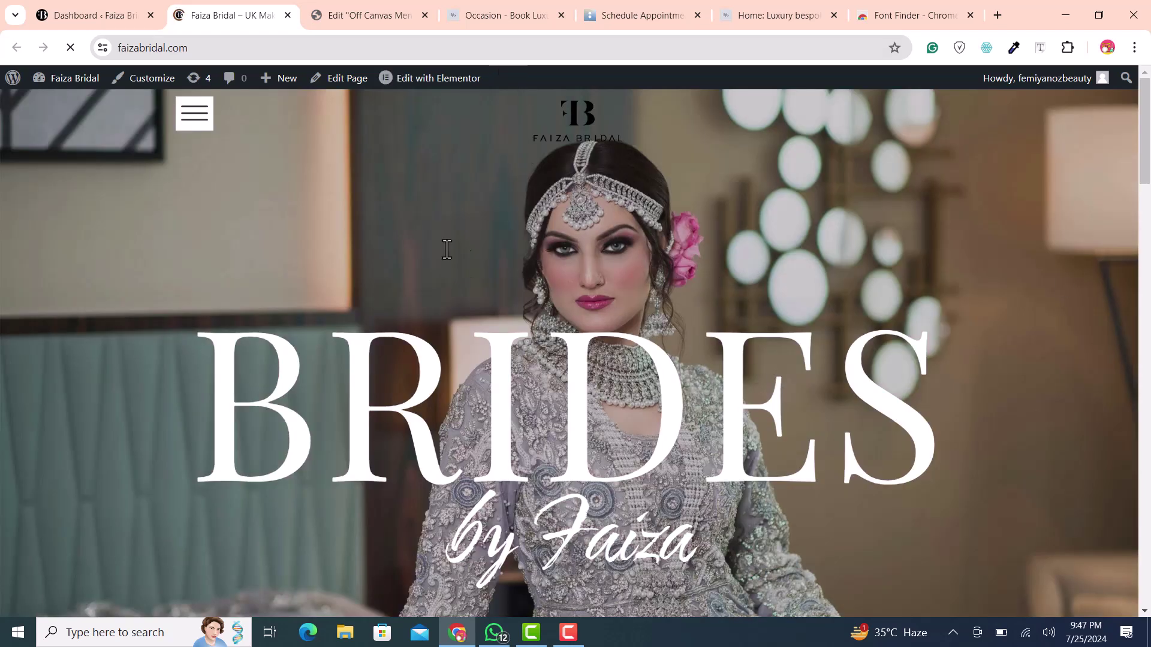
mouse_move(449, 87)
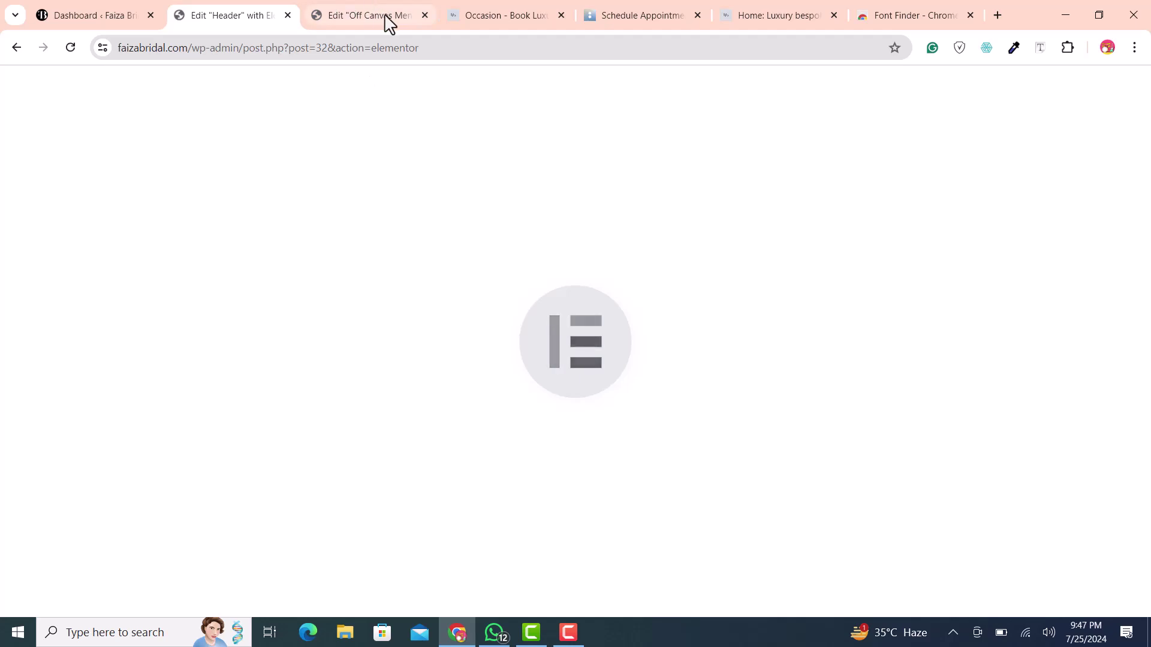
mouse_move(324, 4)
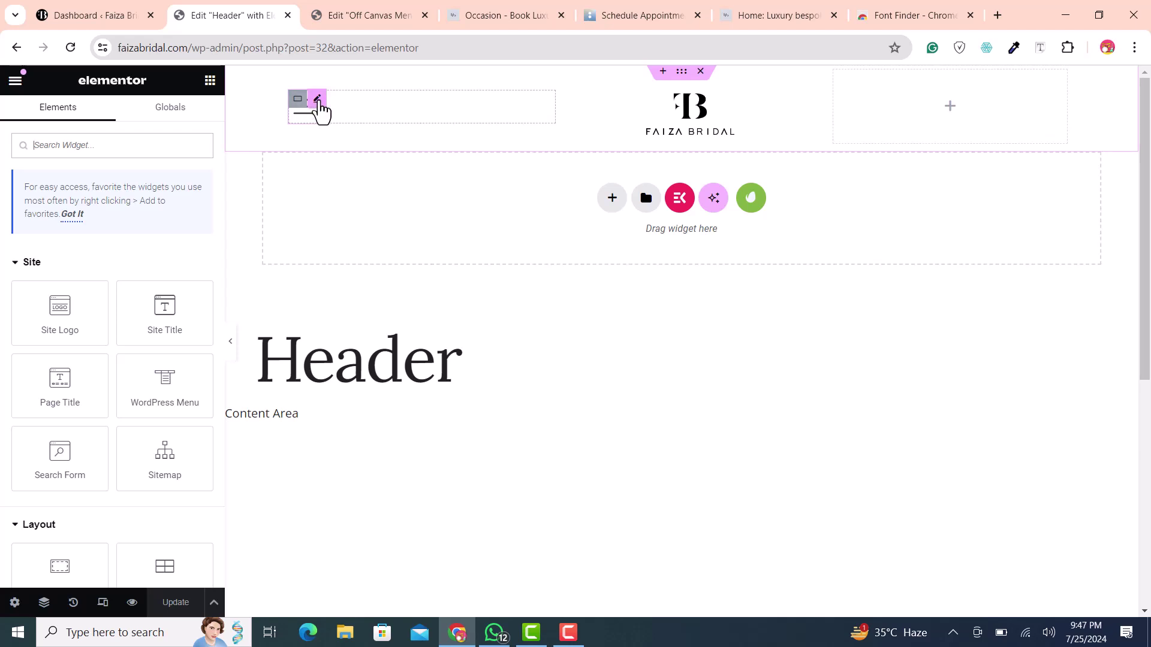
Step: Replace the Header Offcanvas widget in the header's first column with an Icon widget
right_click(318, 109)
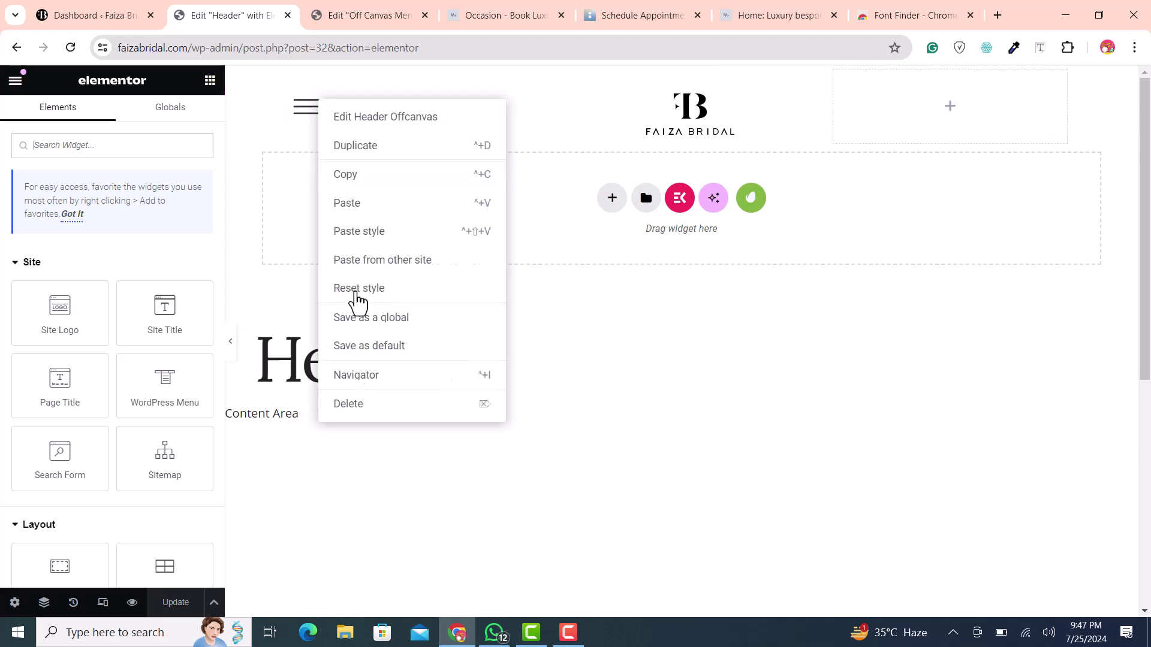
left_click(353, 404)
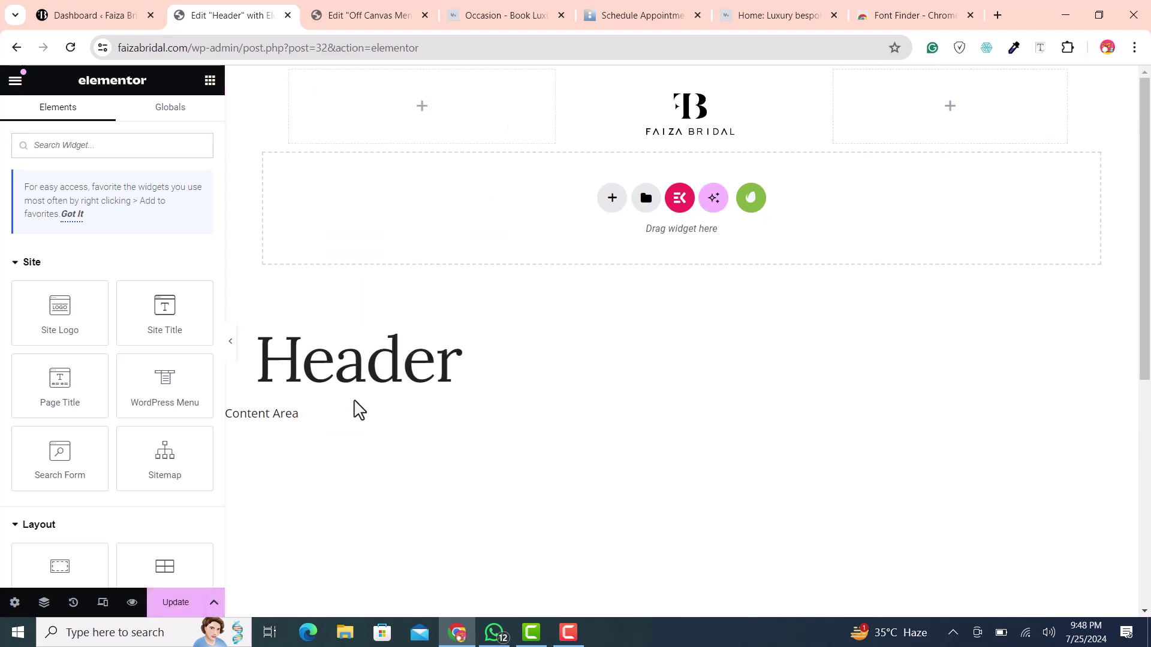
left_click(93, 149)
type("icon")
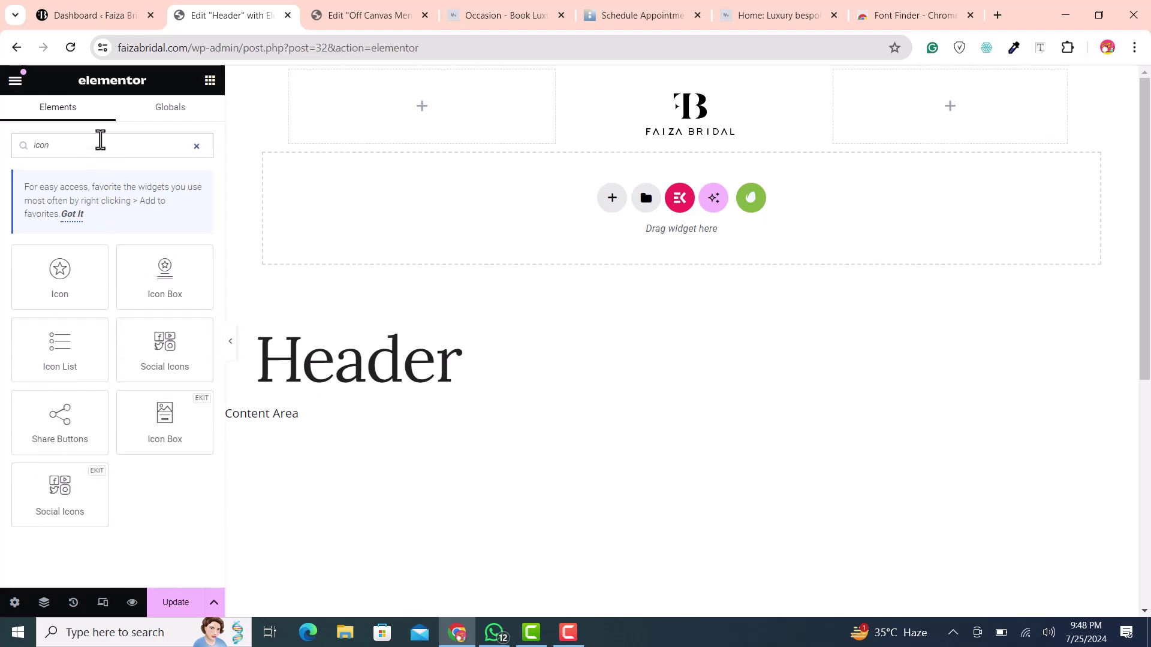
left_click_drag(62, 277, 448, 123)
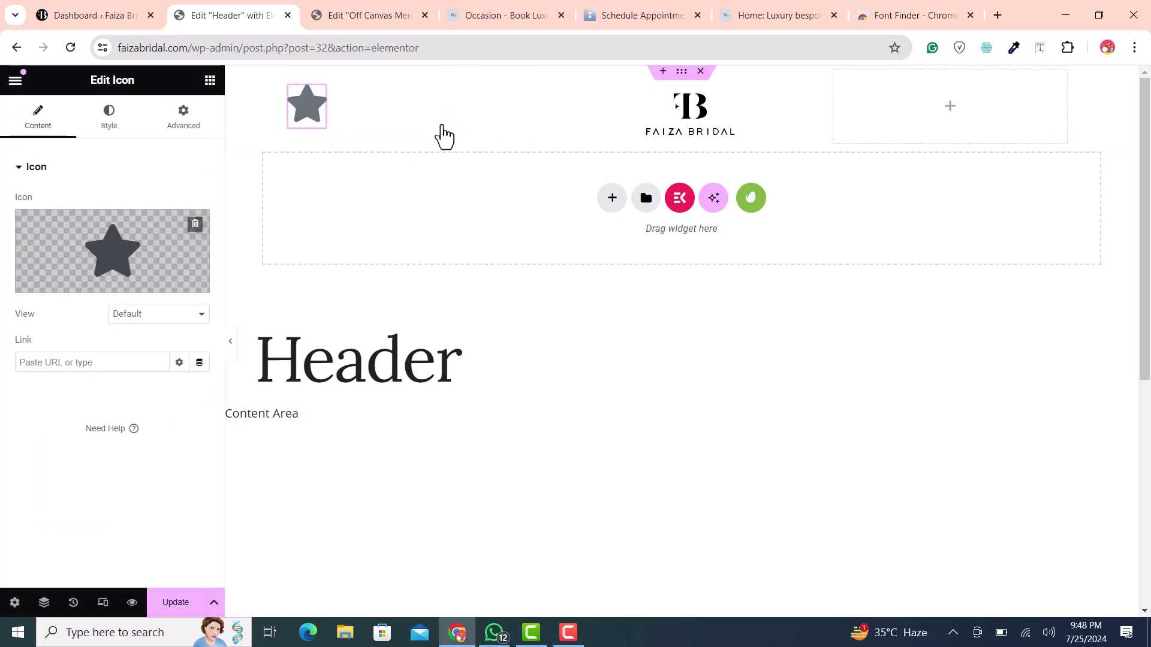
Step: Change the header icon to Stream from the icon library and set its size to 41 px
left_click(159, 252)
scroll(642, 316, "down", 1)
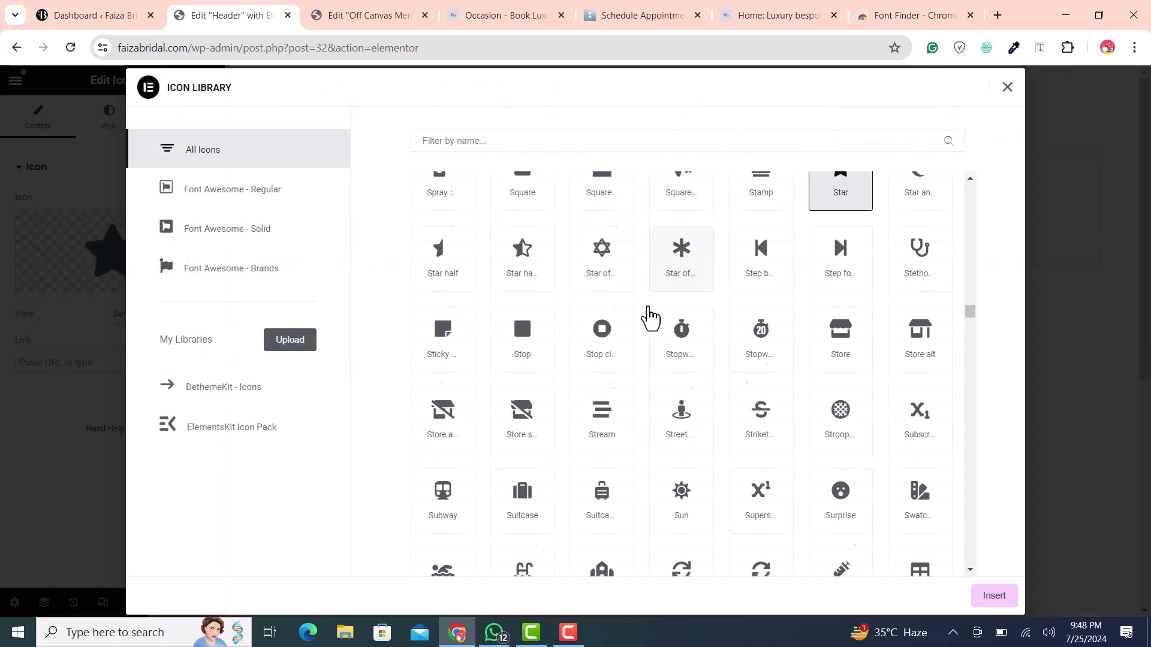
left_click(601, 405)
left_click(994, 595)
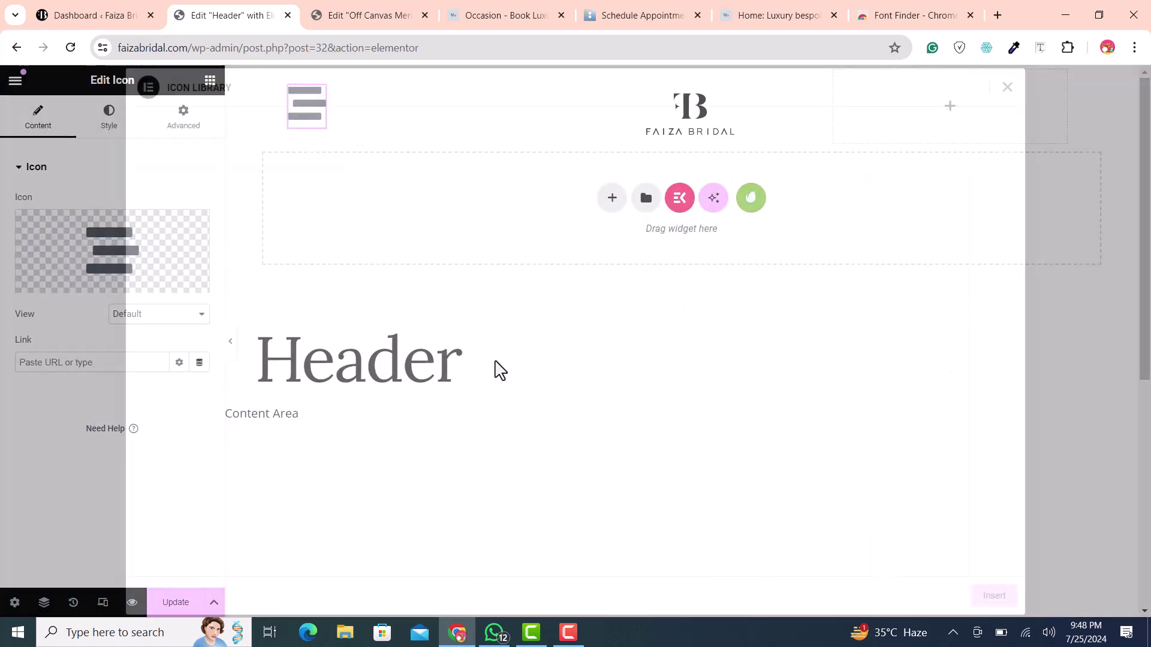
left_click(97, 133)
left_click_drag(12, 324, 32, 324)
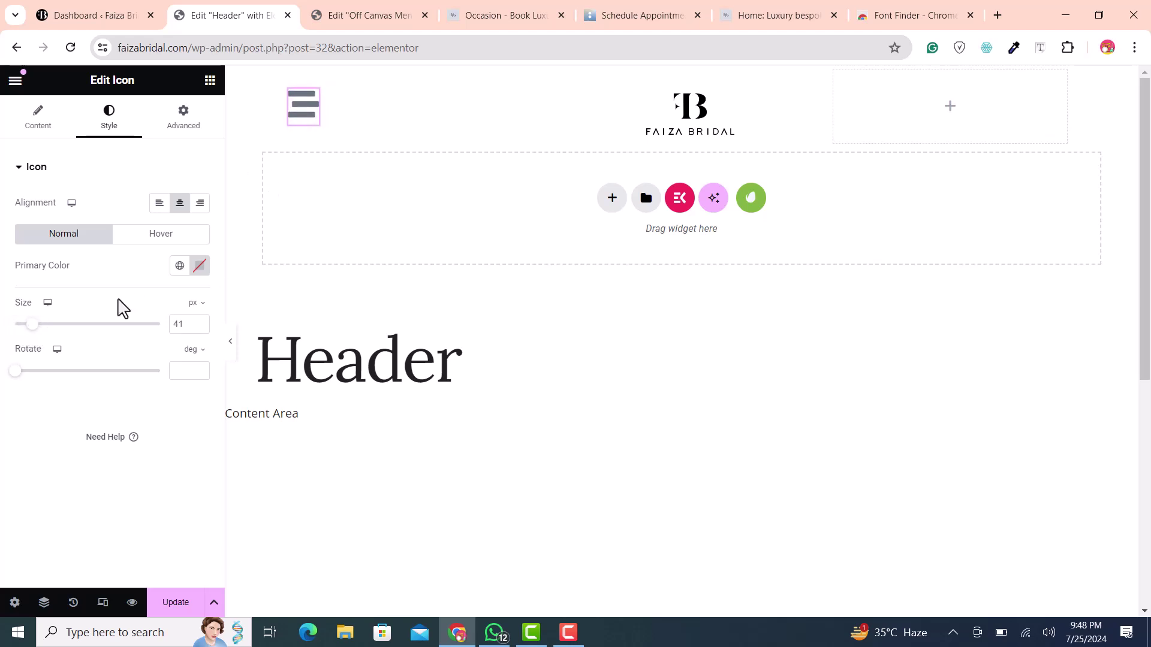
Step: Link the header icon to a dynamic Popup action that opens the Off Canvas Menu template
left_click(43, 121)
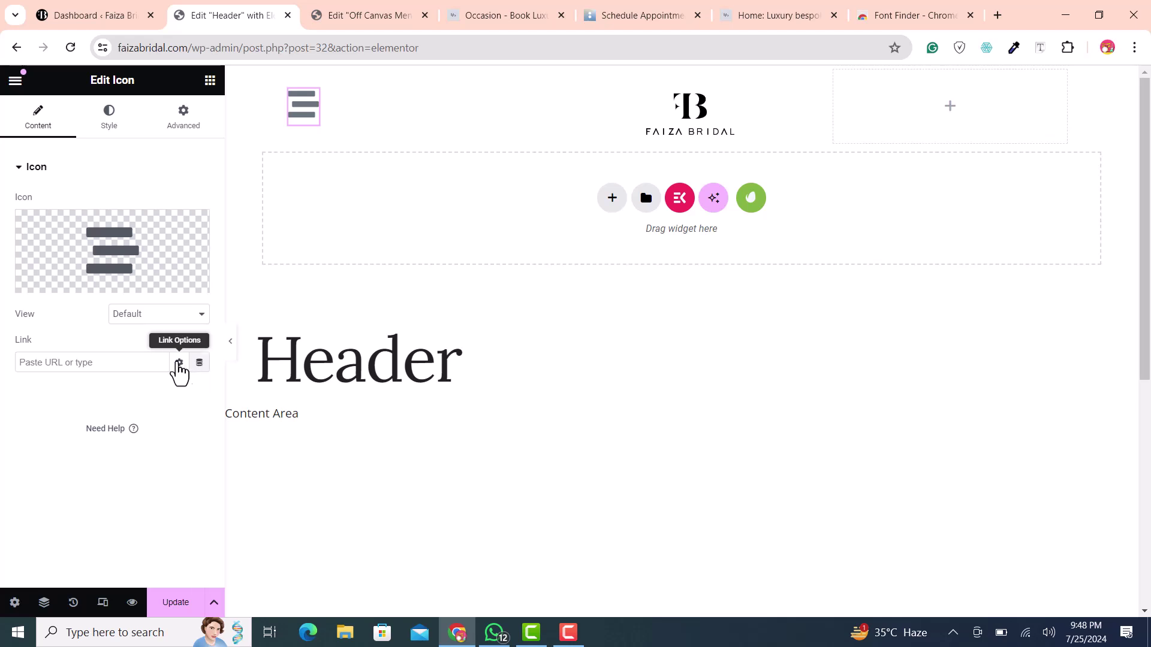
left_click(200, 363)
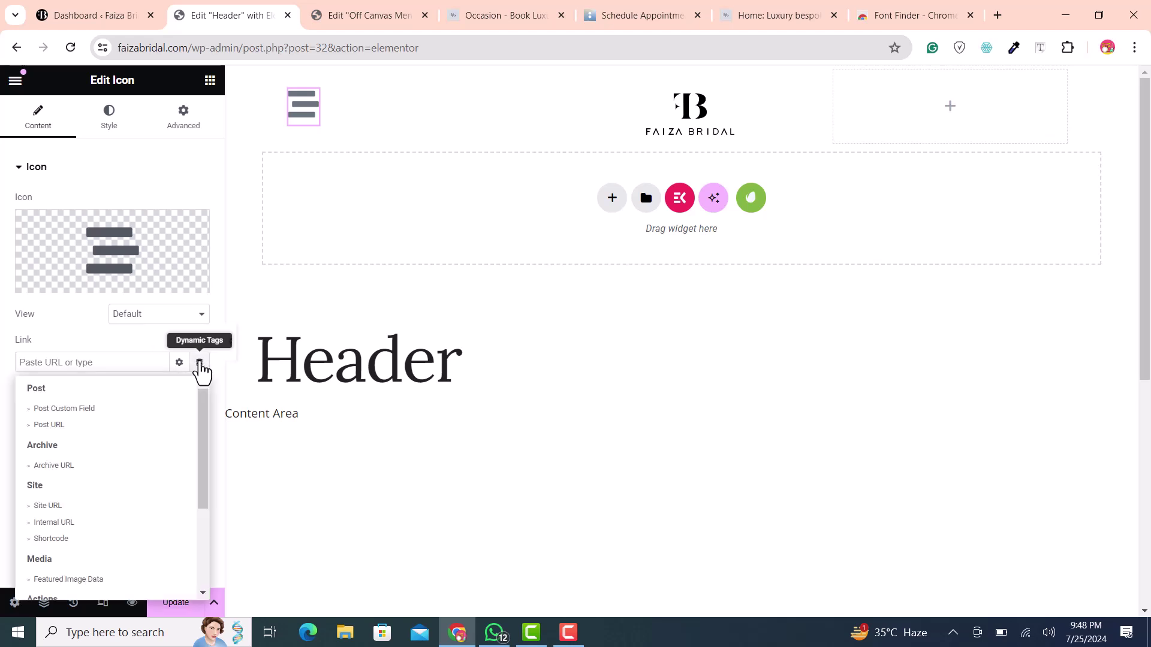
scroll(141, 456, "down", 3)
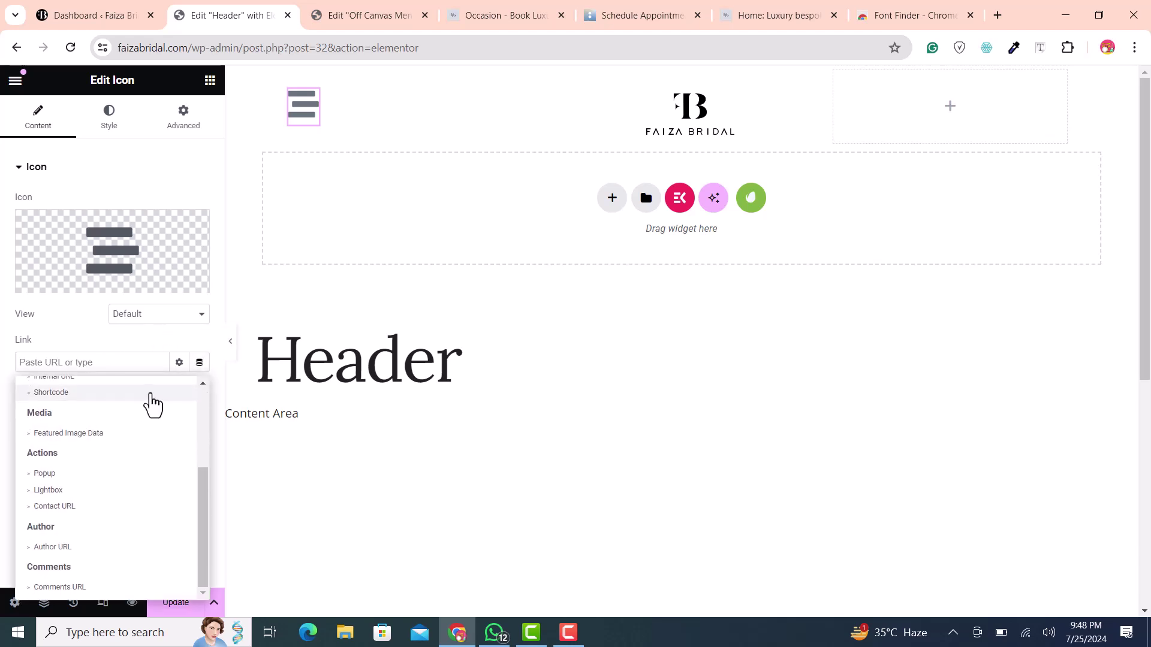
left_click(30, 477)
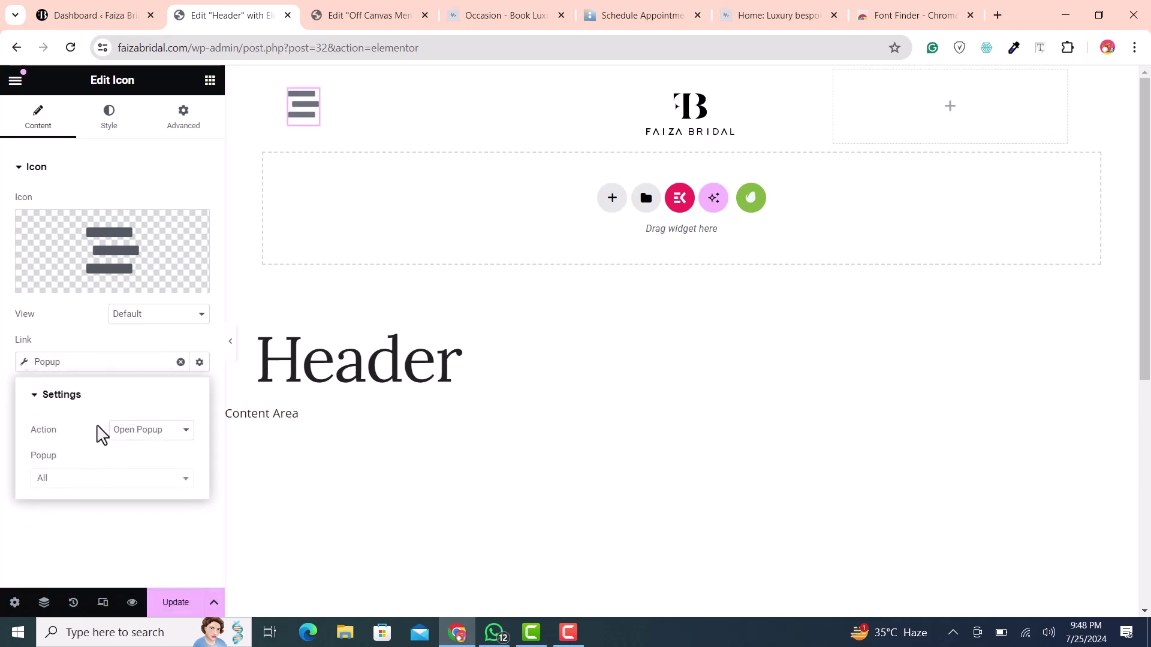
left_click(138, 441)
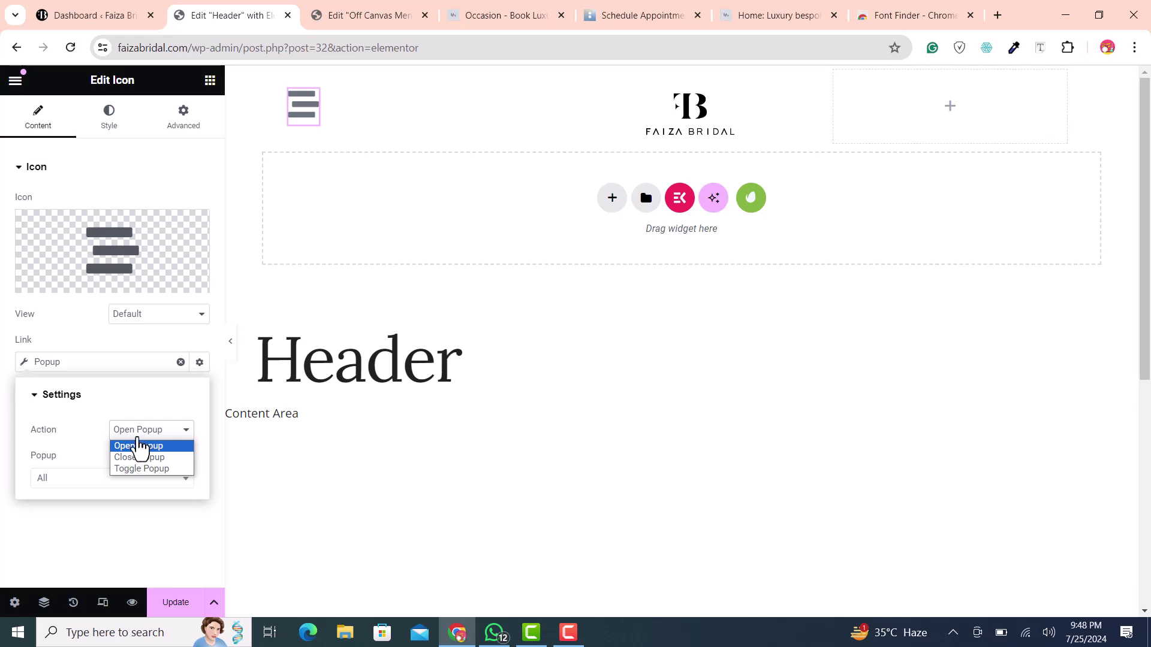
left_click(138, 444)
left_click(84, 478)
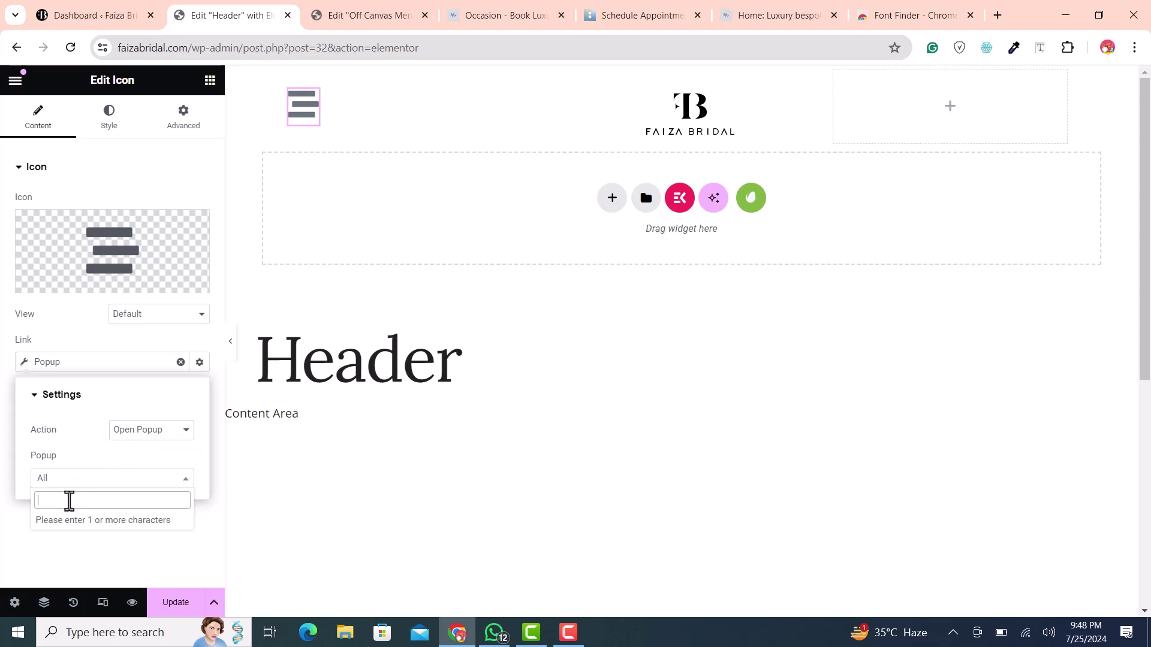
type("off")
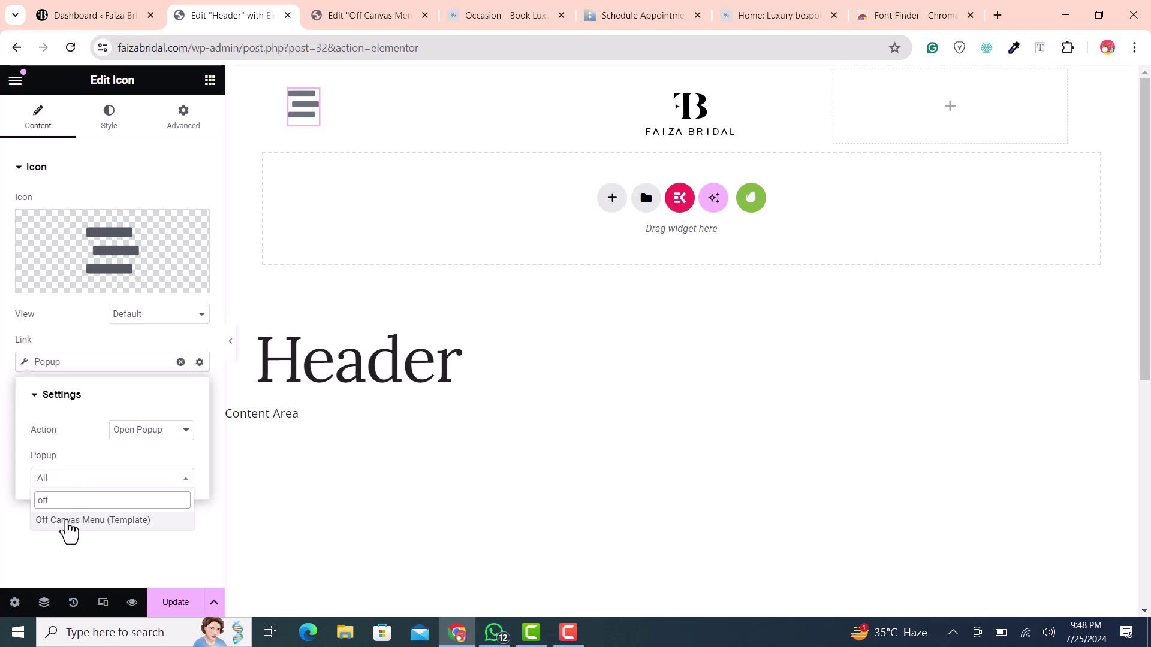
left_click(68, 521)
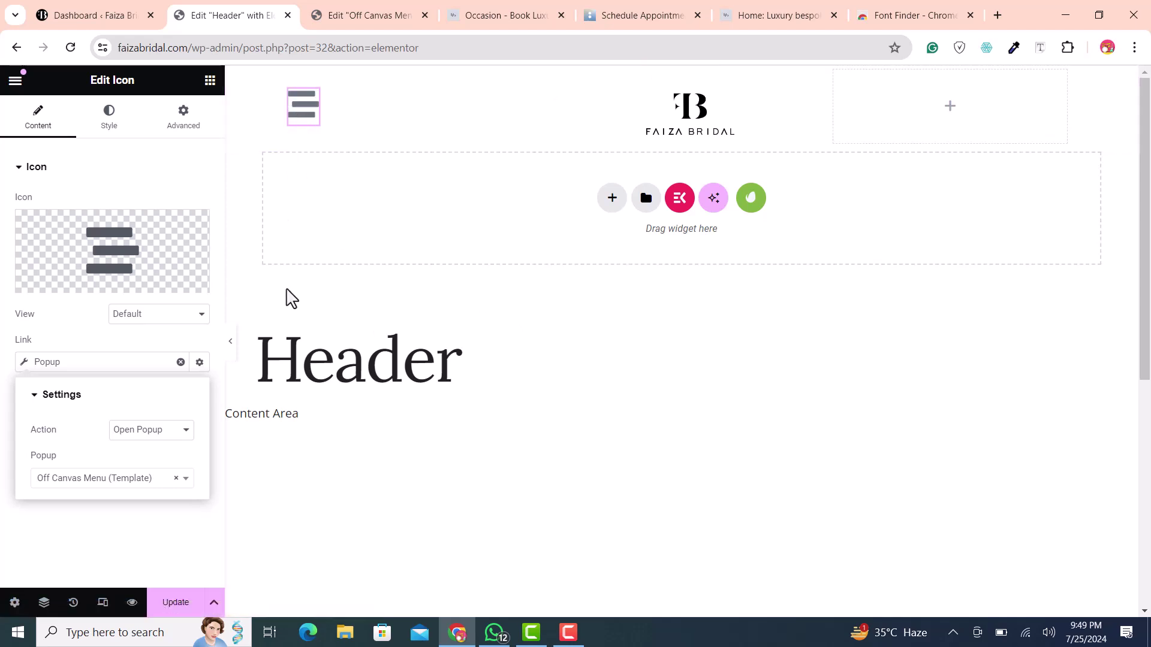
Step: Update the header template and check the new icon on the live home page
left_click(180, 603)
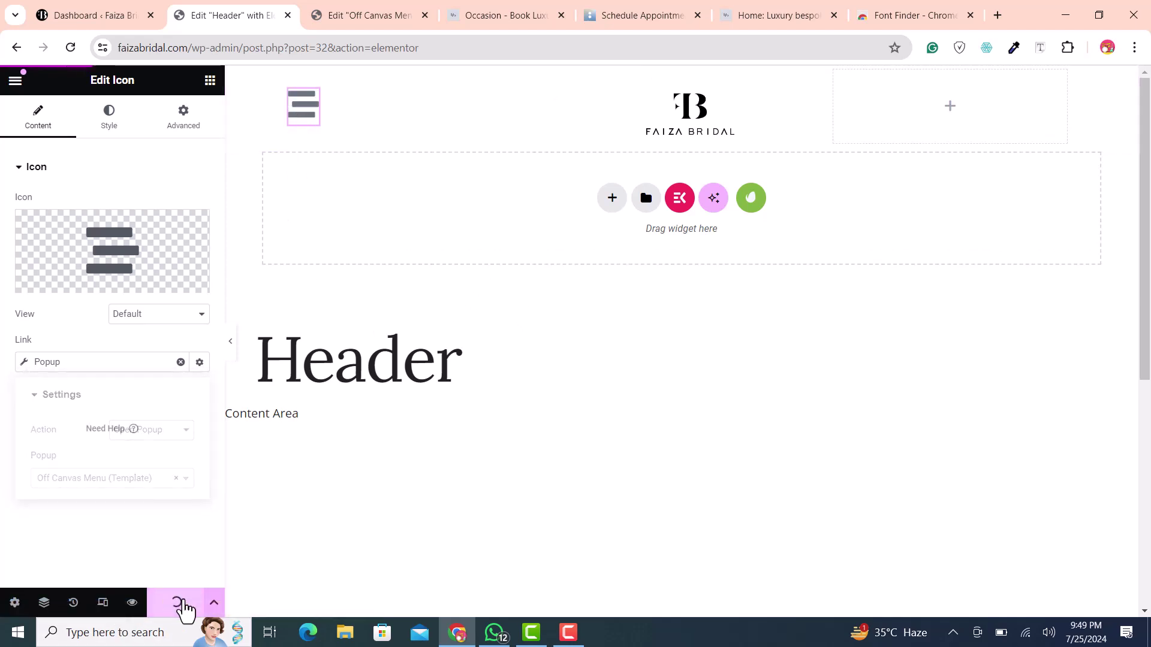
left_click_drag(90, 15, 366, 15)
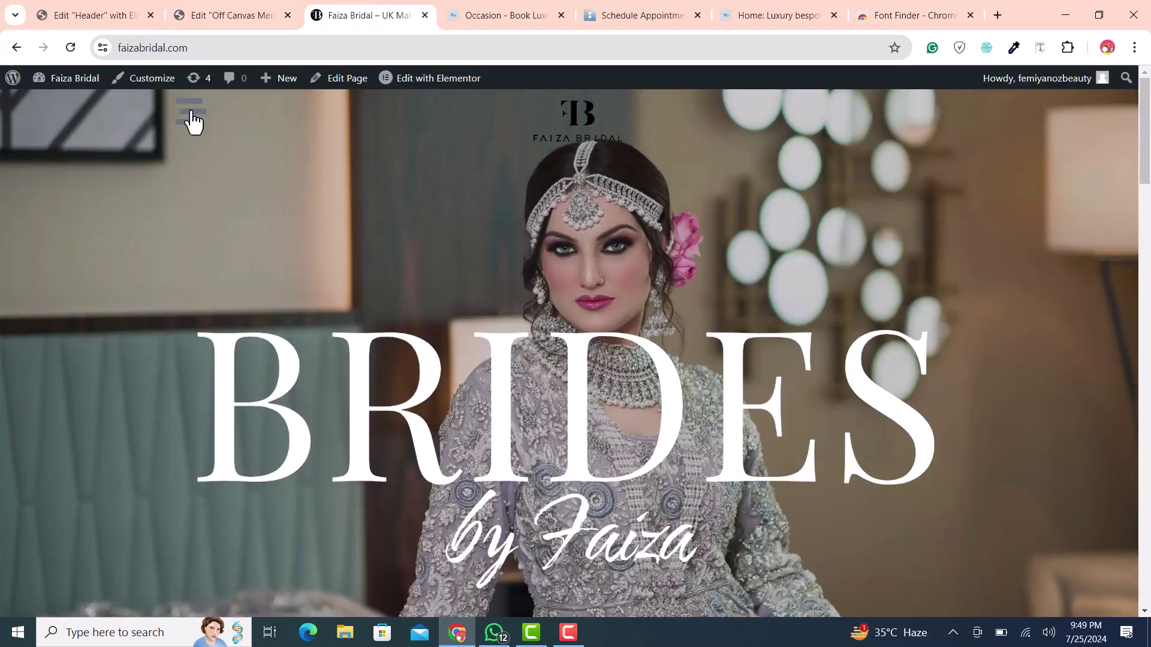
Step: Set the primary colour of the menu icon in the header template to white (#FFFFFF)
left_click(199, 13)
left_click(90, 14)
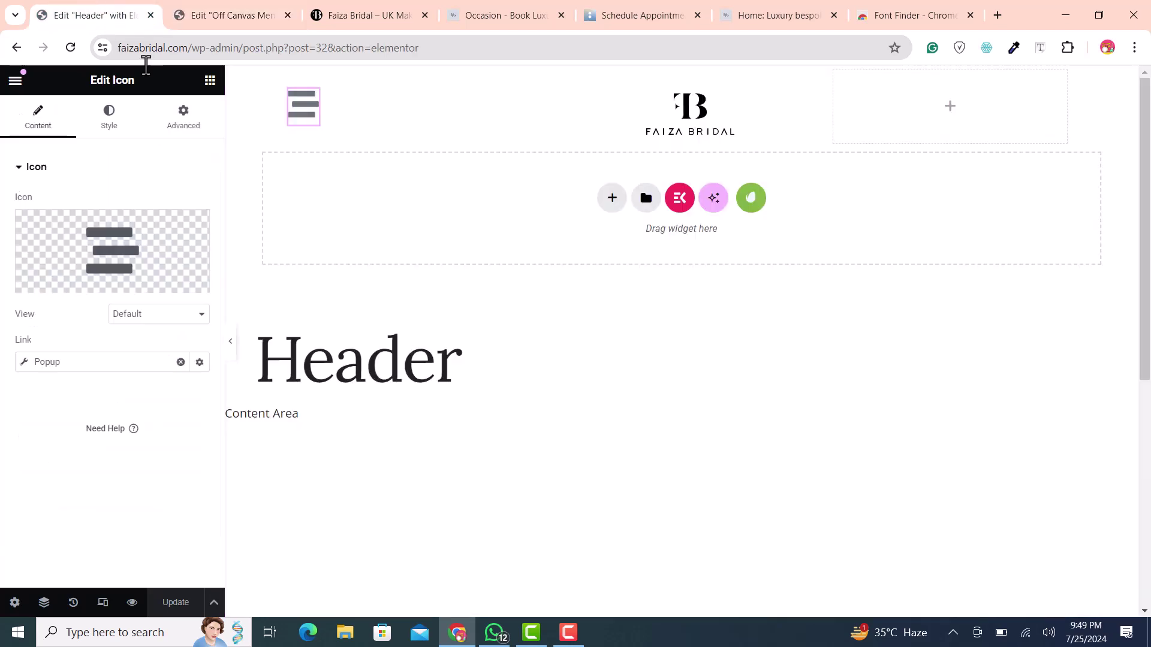
left_click(96, 124)
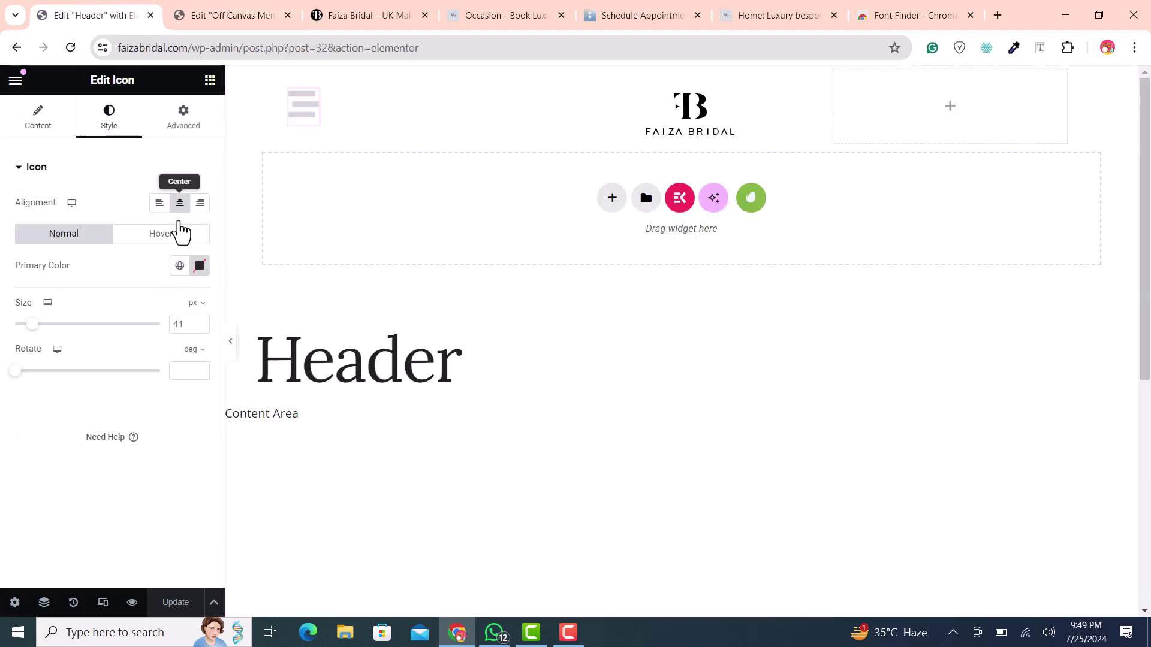
left_click(199, 265)
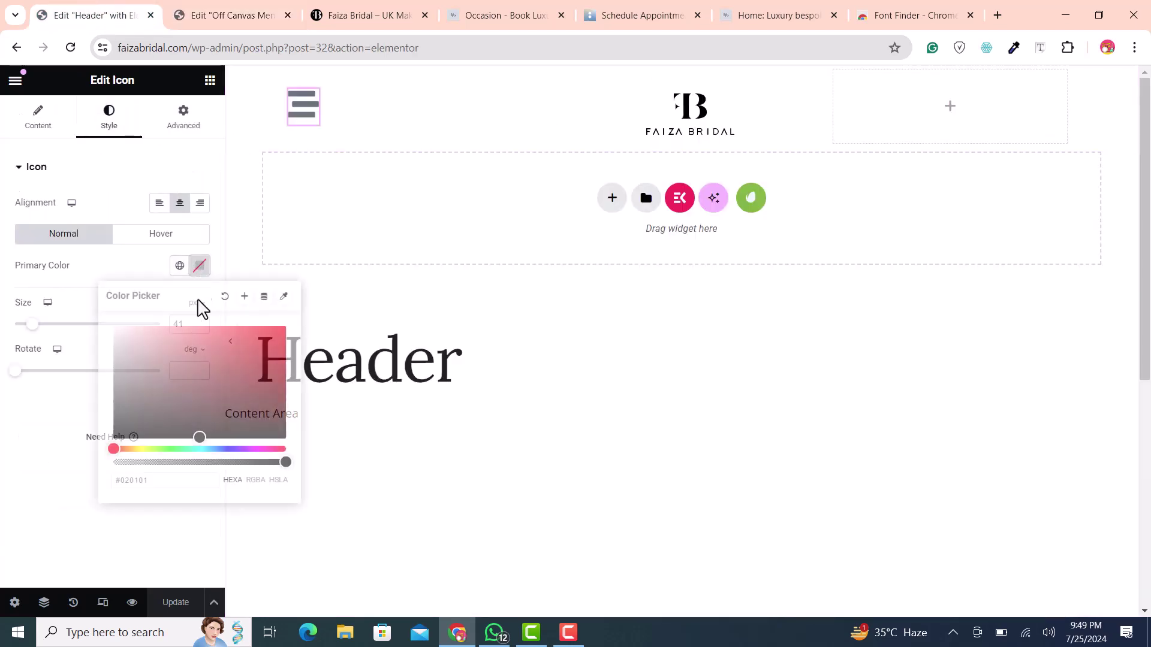
type("#F8F8F8")
left_click_drag(157, 345, 76, 306)
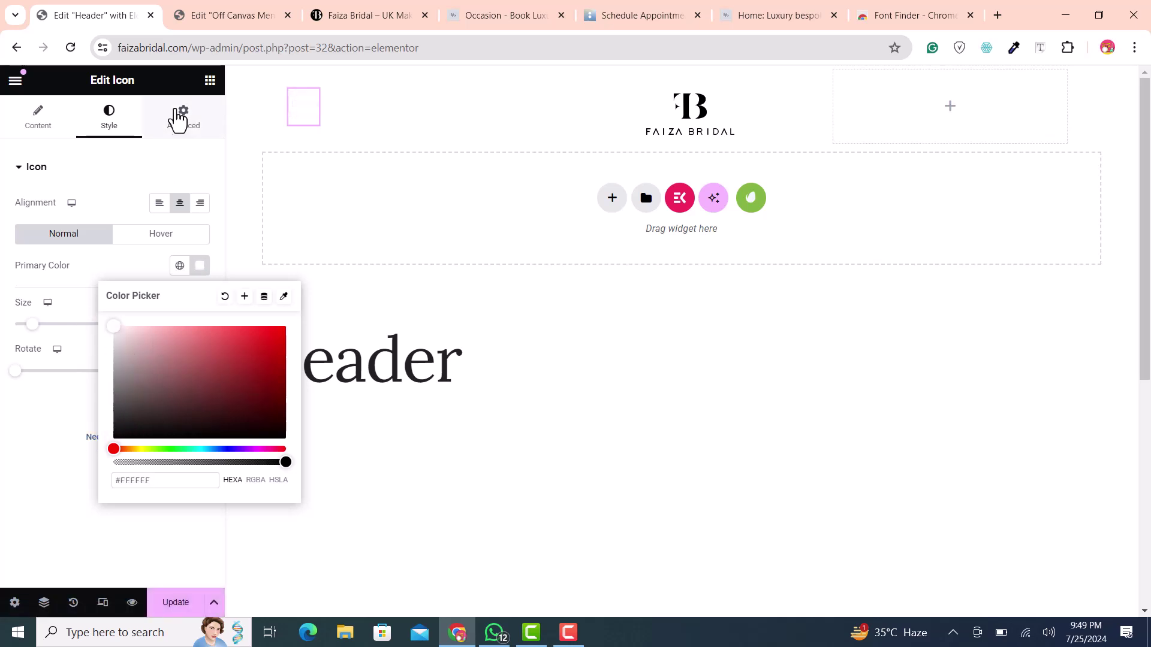
left_click(188, 138)
Step: Update the header template and reload the live home page
left_click(174, 606)
left_click(237, 11)
left_click(366, 7)
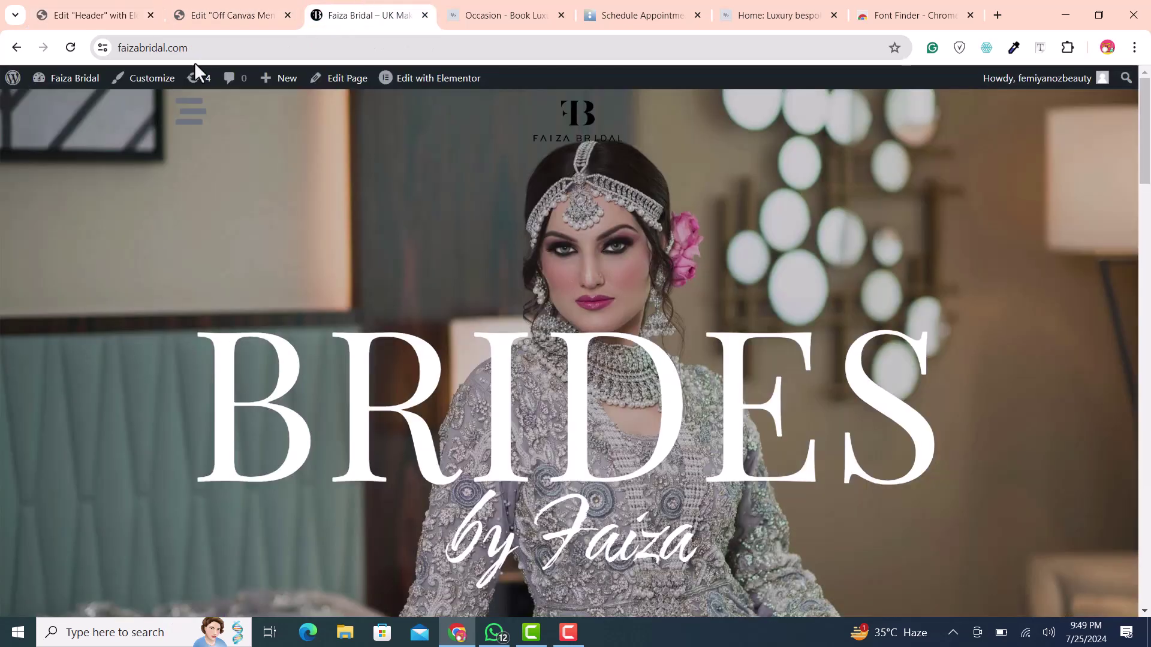
left_click(70, 47)
left_click(270, 11)
left_click(329, 11)
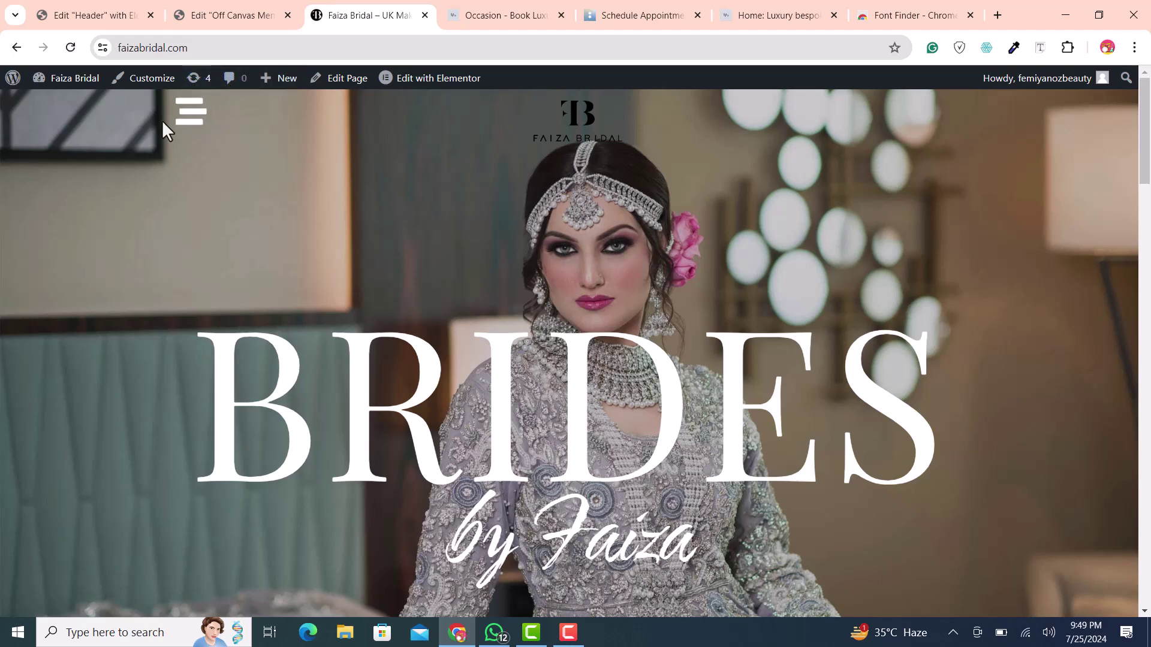
Step: Test the header menu icon on the live home page by opening the popup, closing it and opening it again
left_click(191, 123)
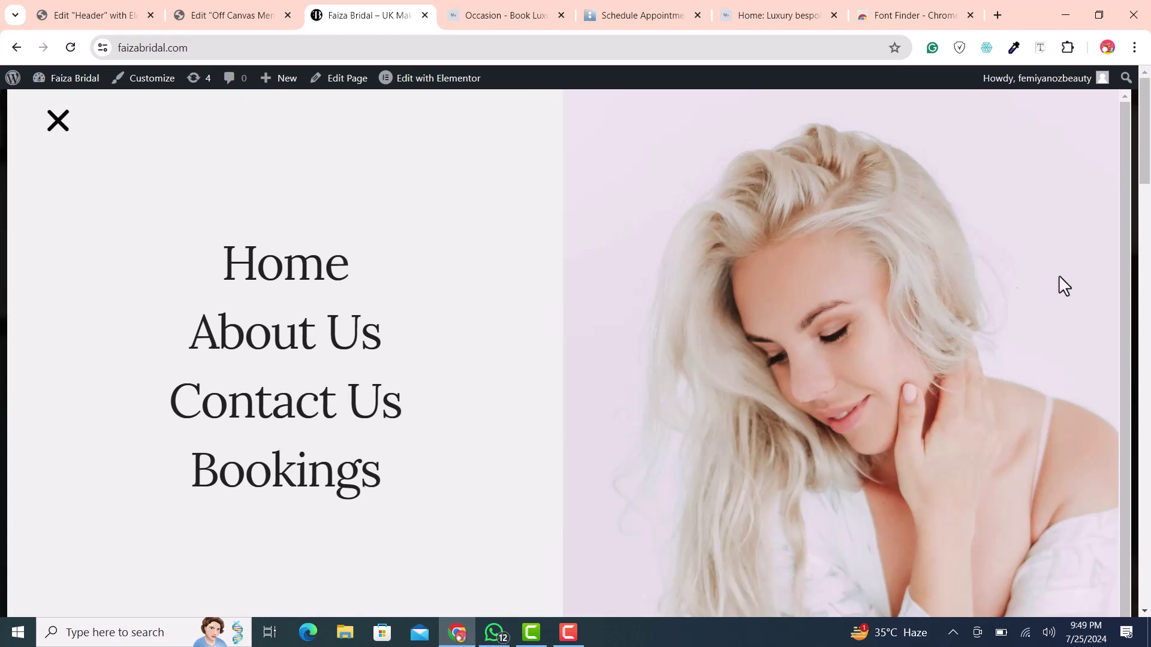
left_click_drag(211, 258, 294, 401)
left_click(72, 295)
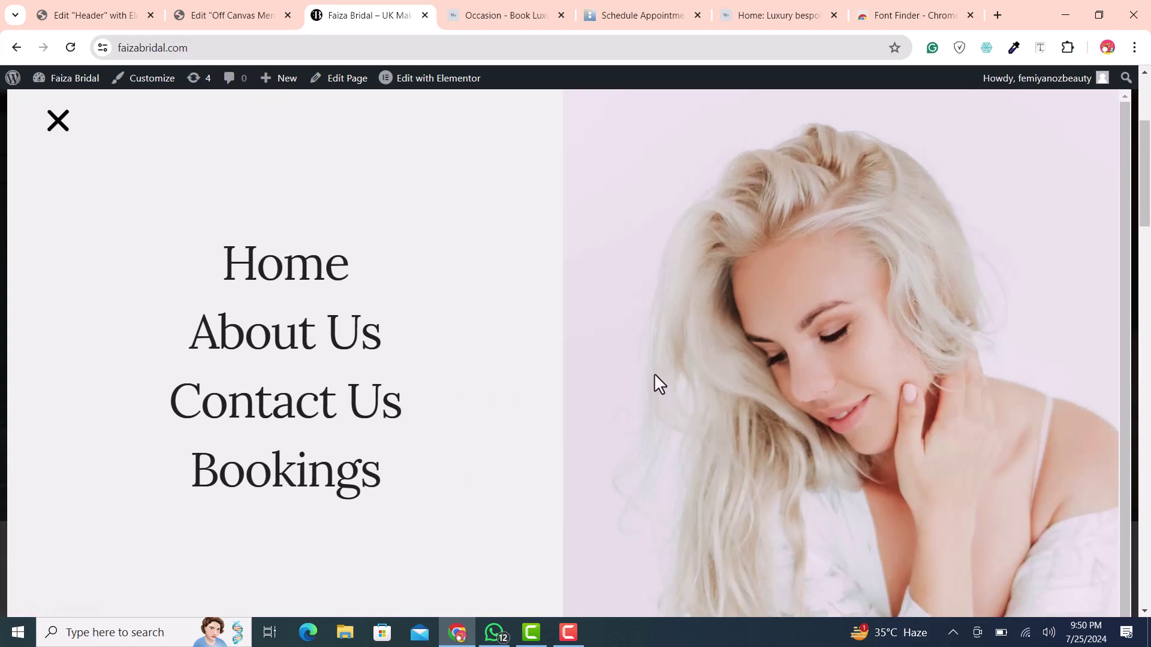
left_click(57, 126)
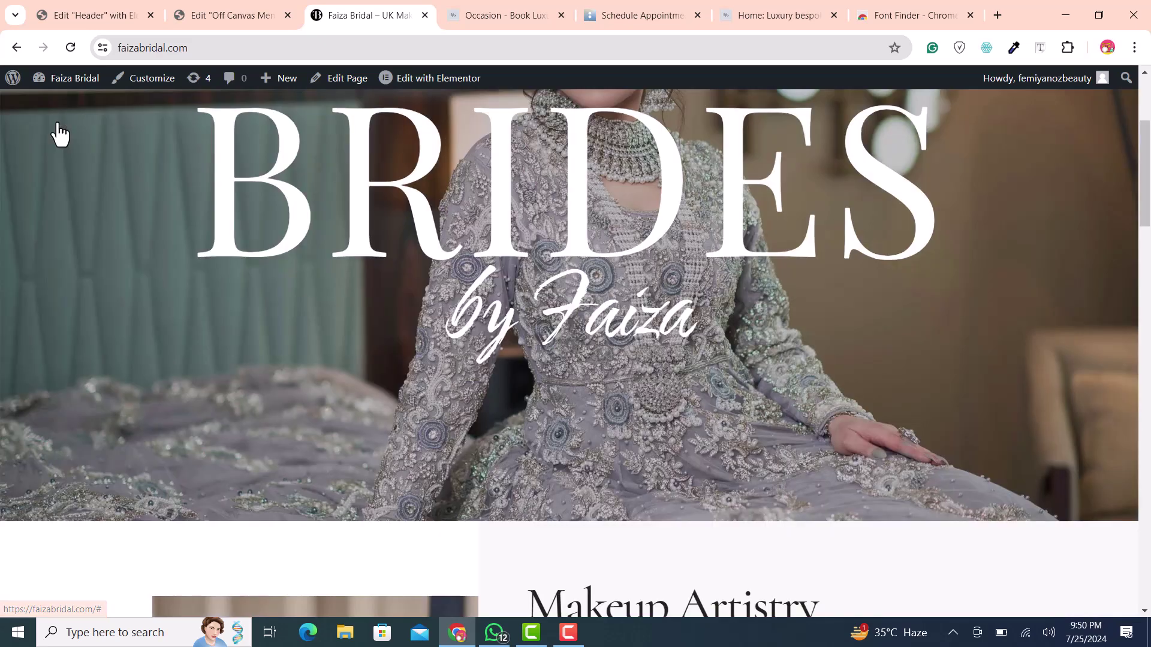
scroll(428, 360, "up", 4)
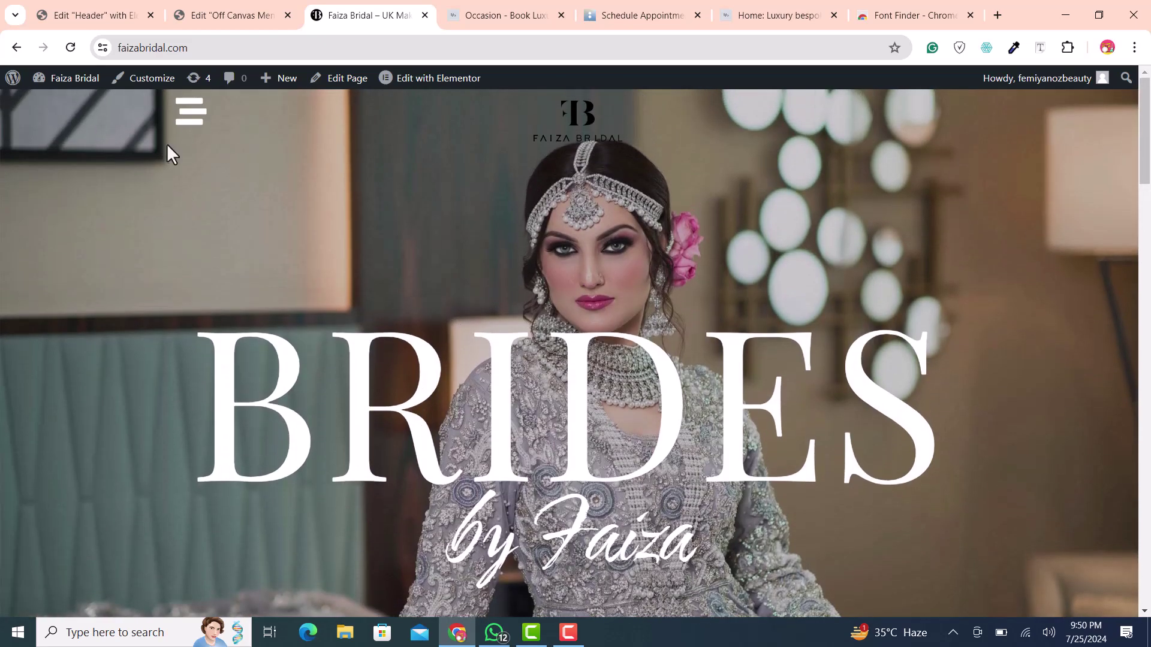
left_click(186, 119)
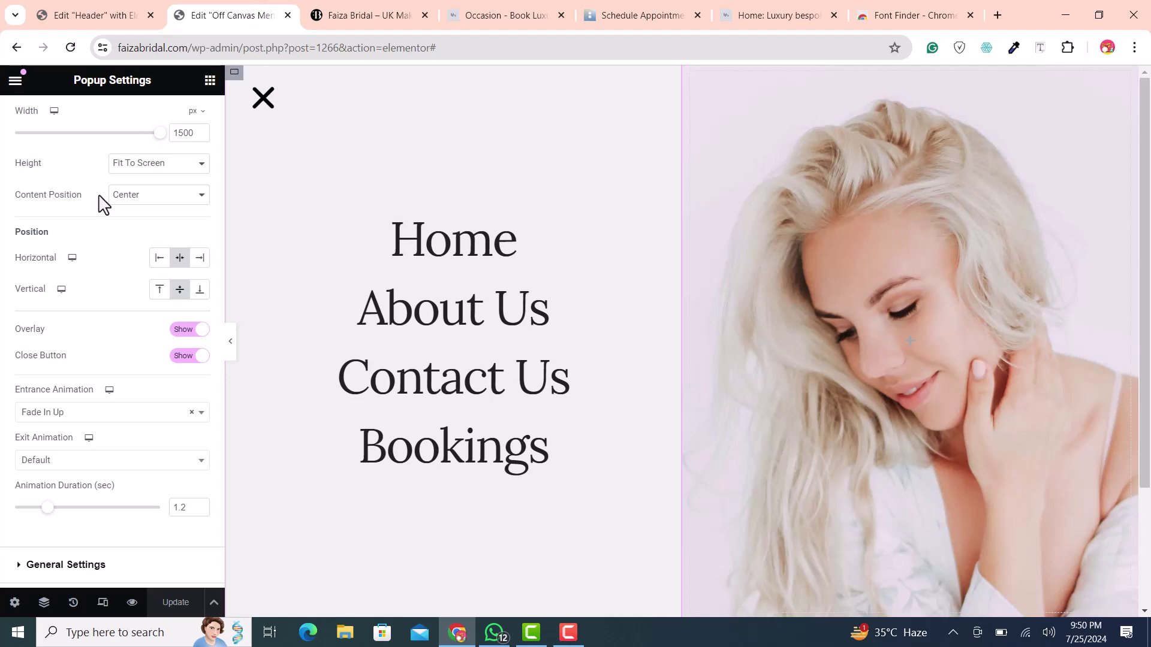
Step: Set the exit animation of the Off Canvas Menu popup to Fade Out Down
scroll(71, 372, "down", 2)
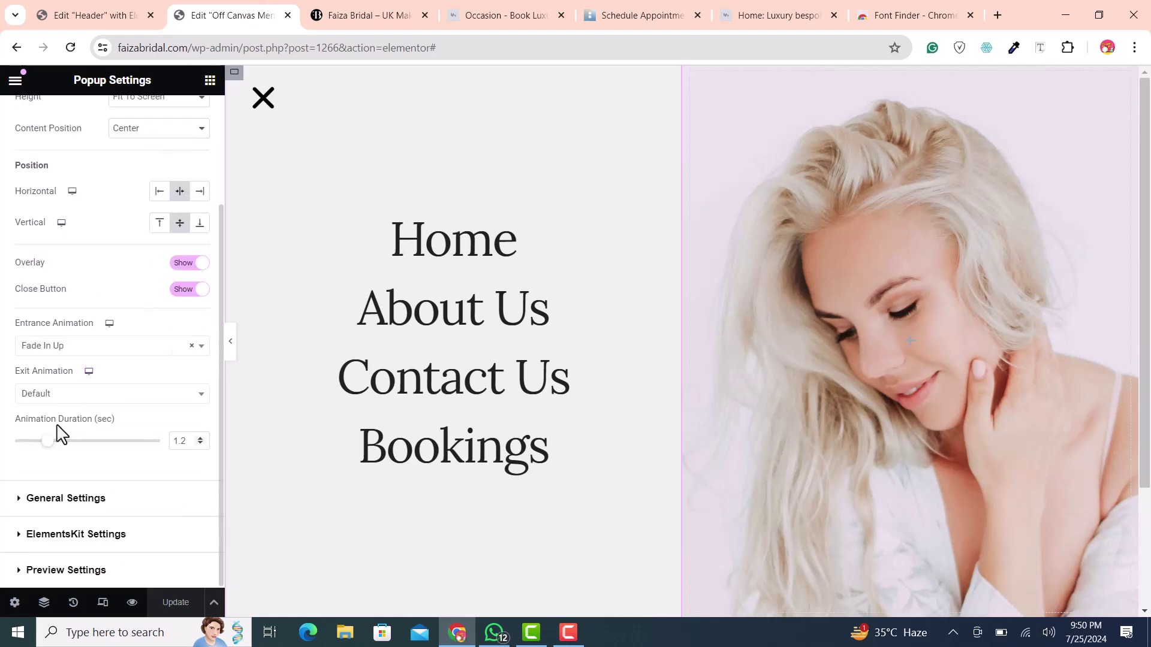
left_click(37, 395)
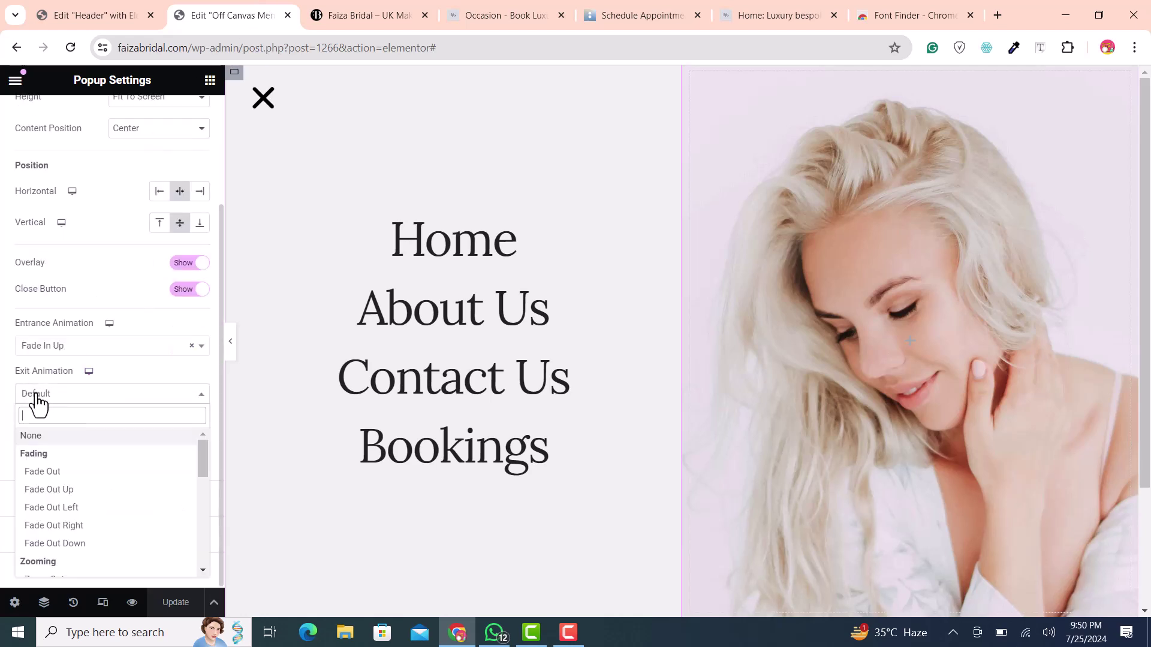
left_click(51, 490)
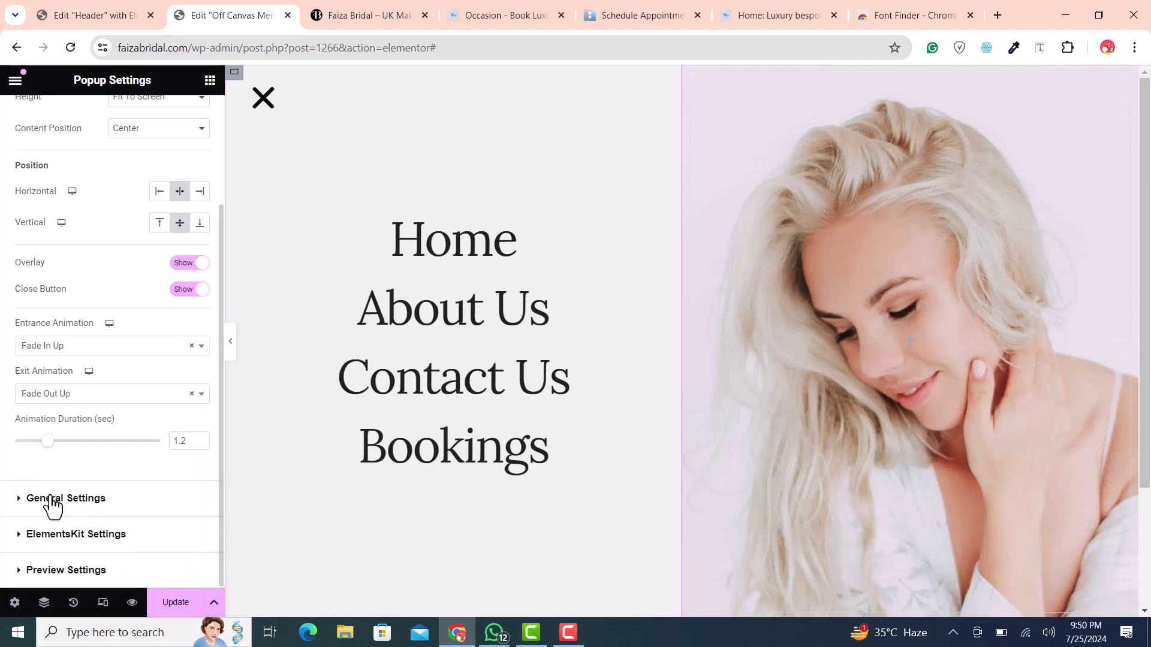
left_click(44, 397)
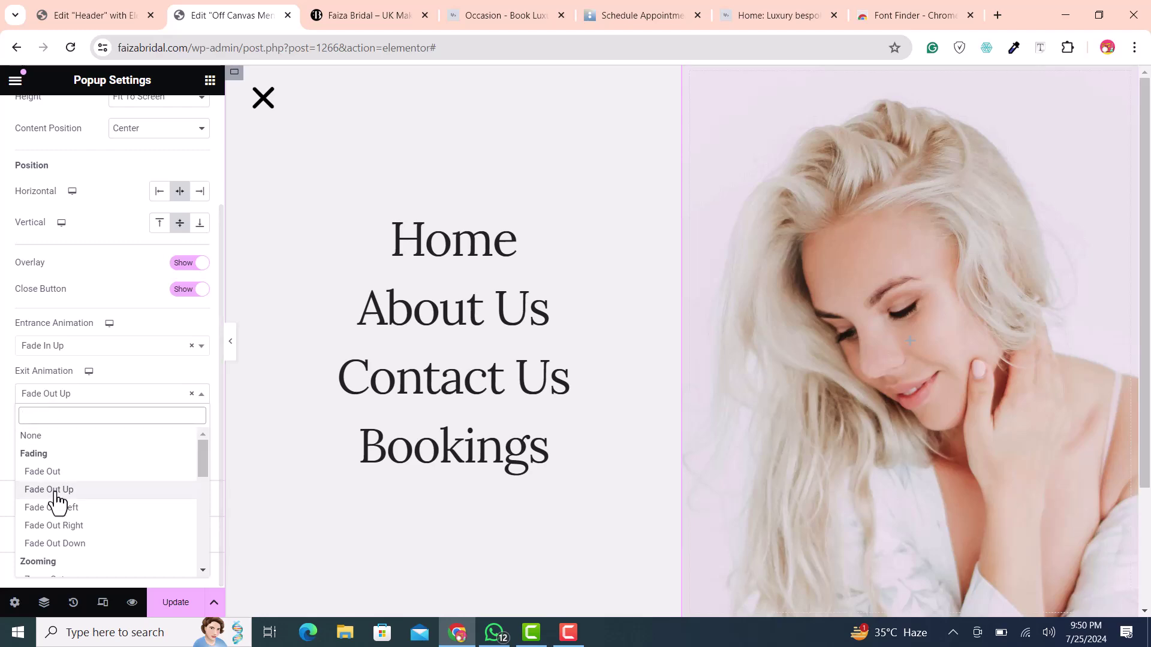
left_click(67, 544)
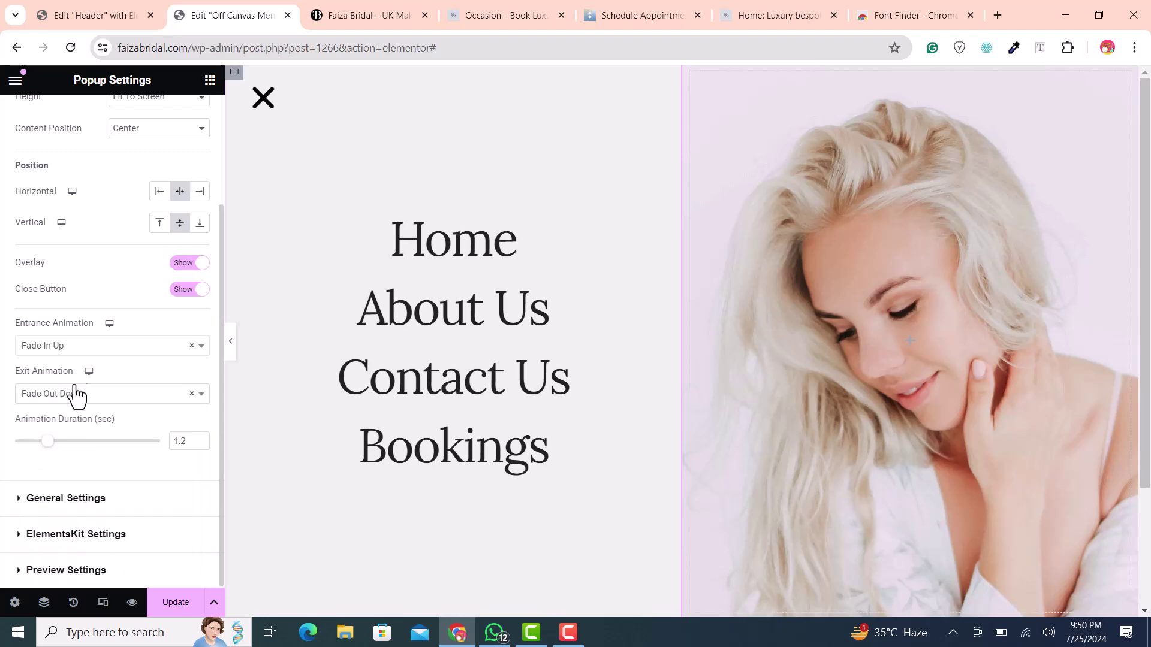
Step: Update the popup template without adding display conditions, and test opening and closing it on the reloaded home page
left_click(177, 606)
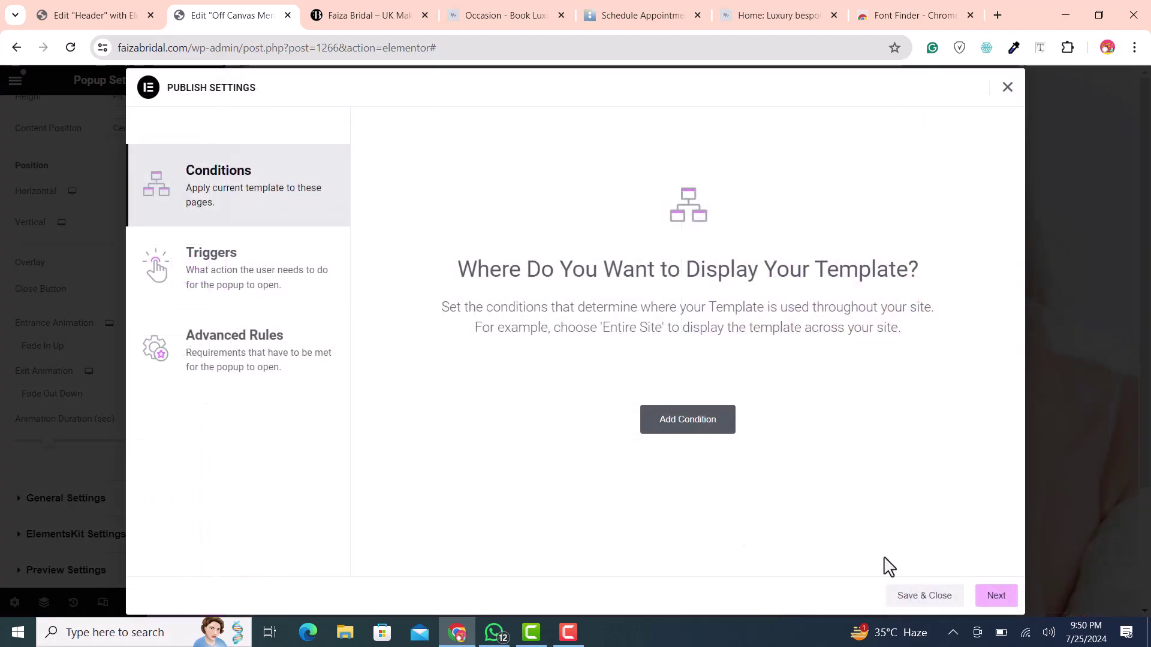
left_click(918, 598)
left_click(346, 13)
left_click(269, 15)
left_click(336, 15)
left_click(67, 48)
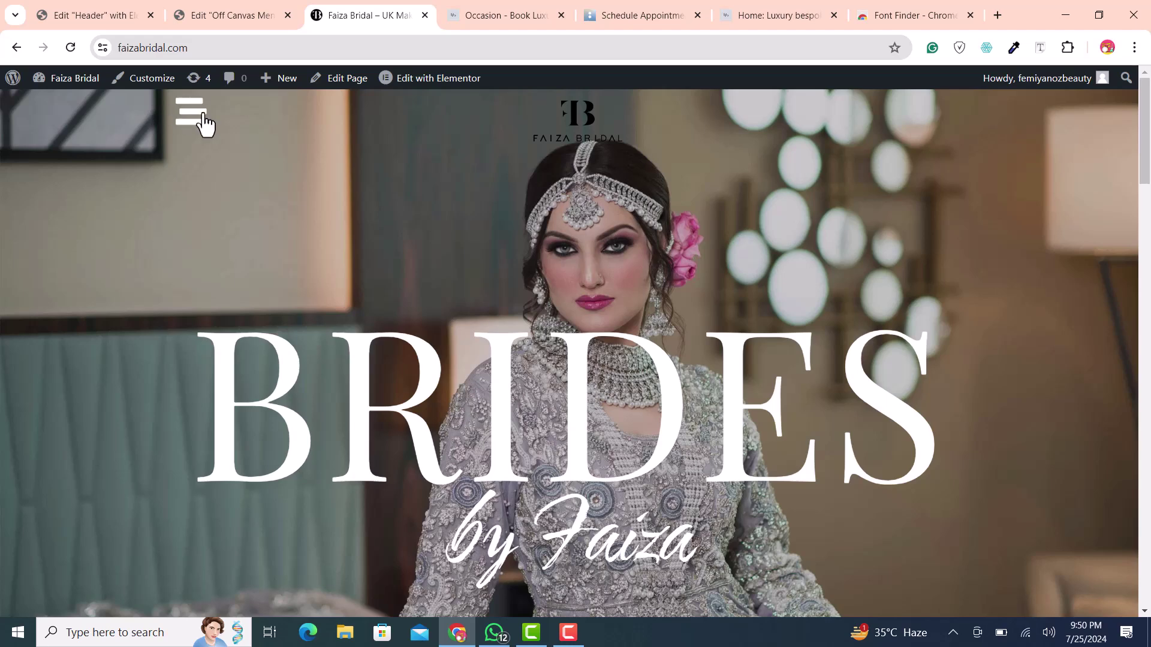
left_click(198, 117)
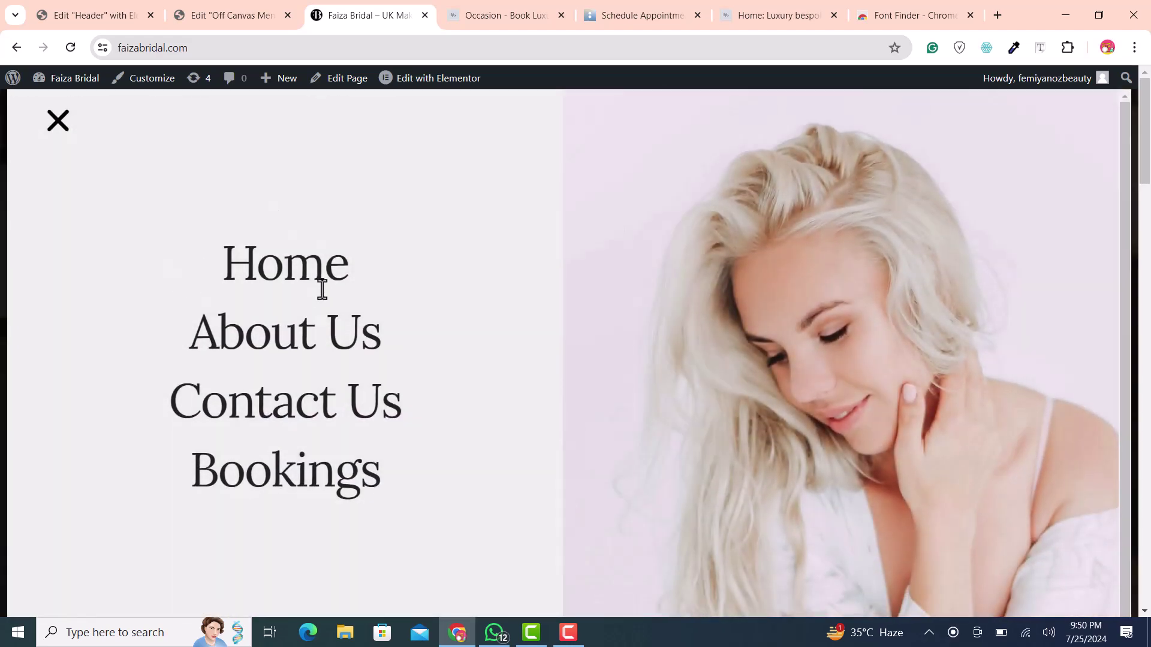
left_click(56, 127)
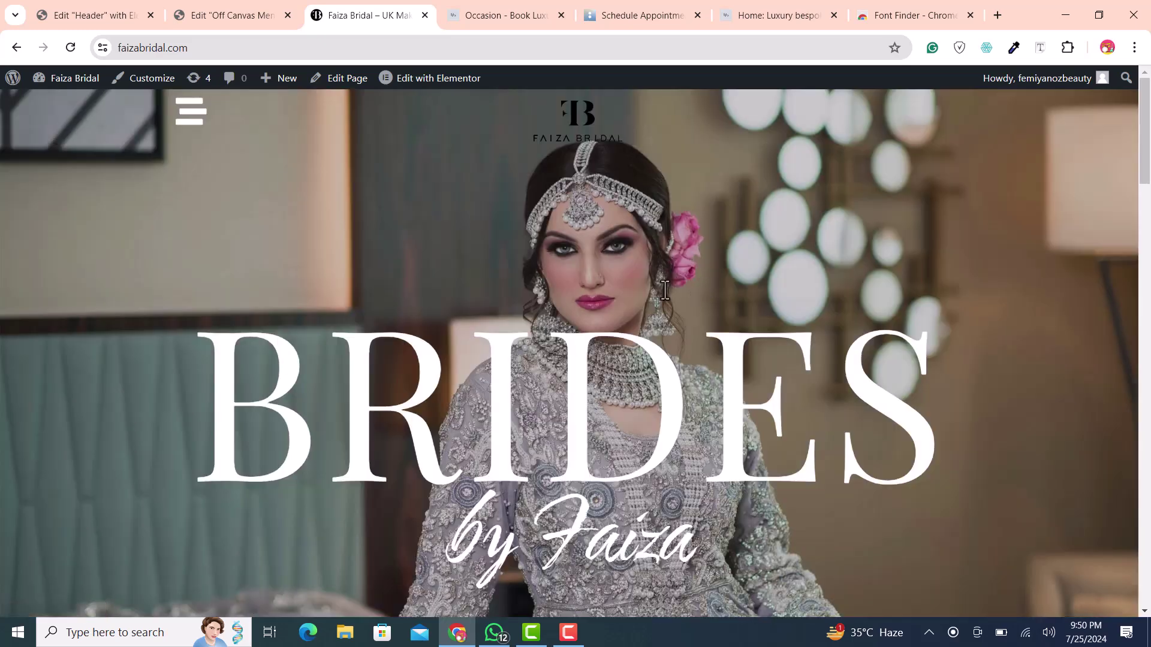
Step: Preview the Off Canvas Menu popup template in the tablet and mobile portrait views
left_click(208, 9)
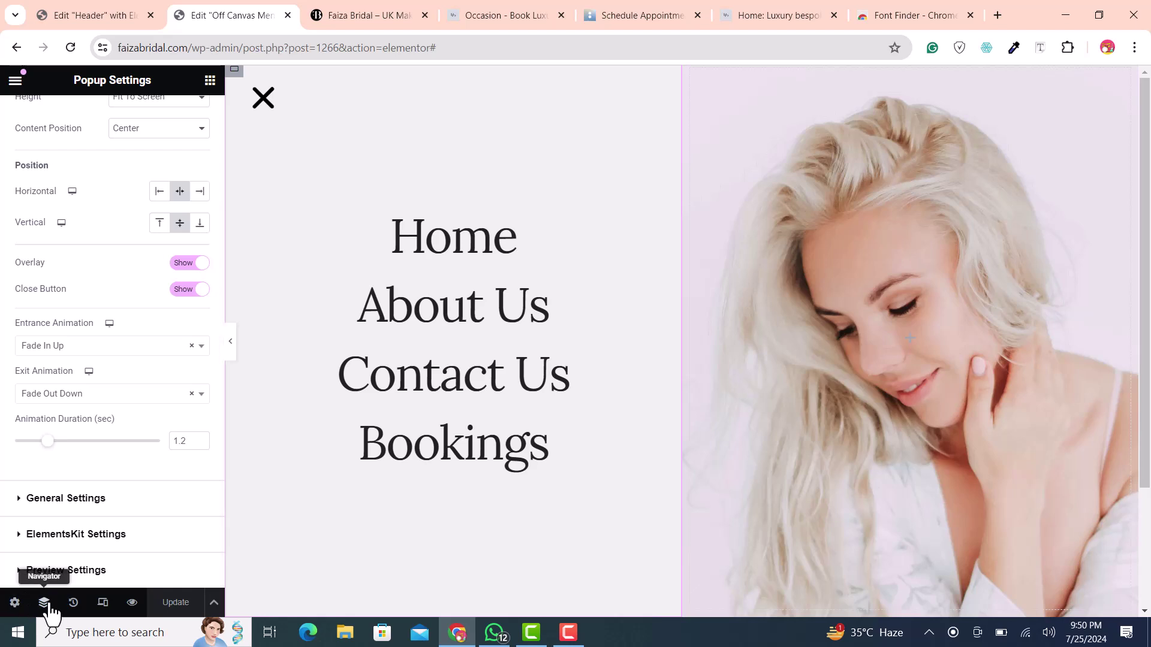
scroll(39, 373, "up", 3)
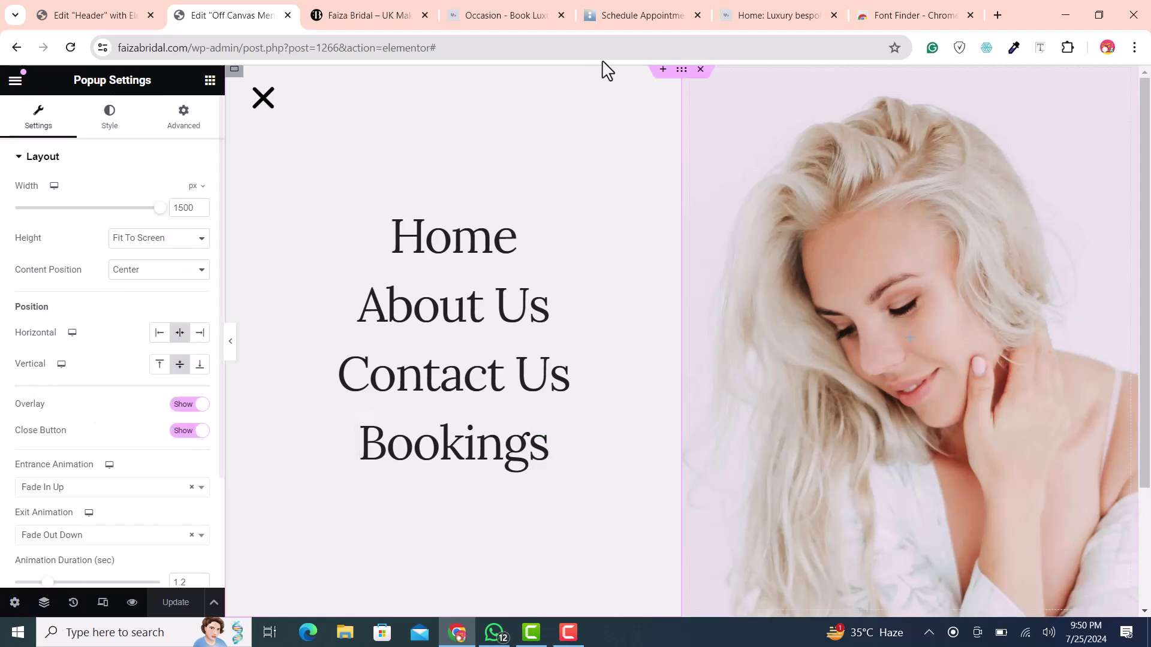
left_click(681, 77)
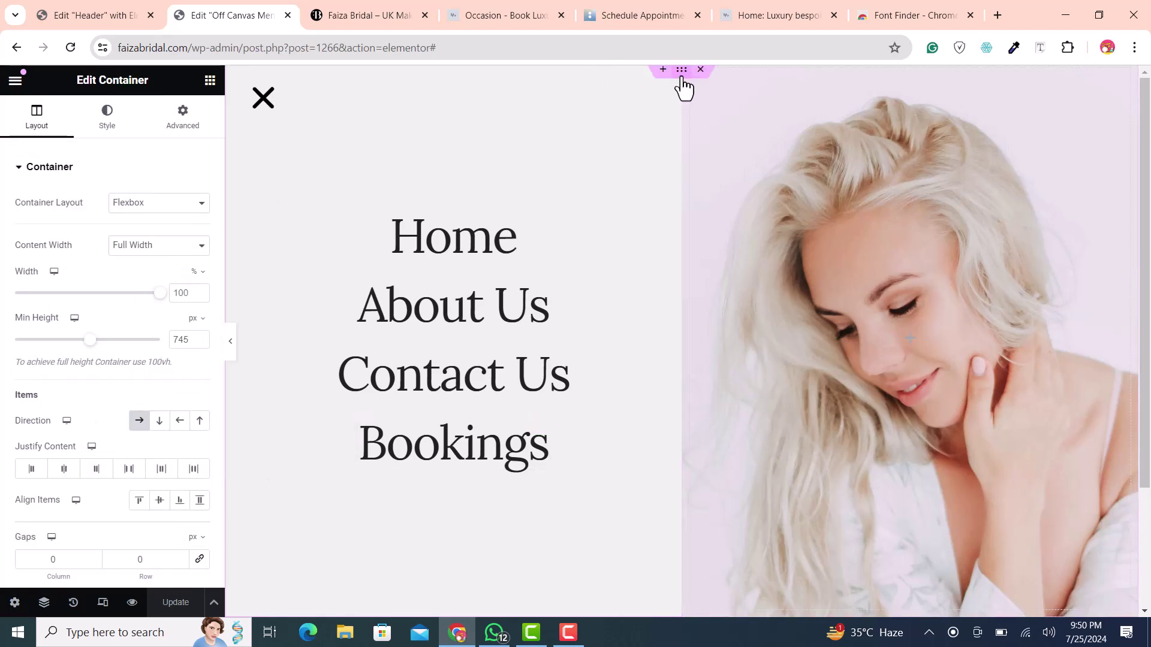
left_click(103, 603)
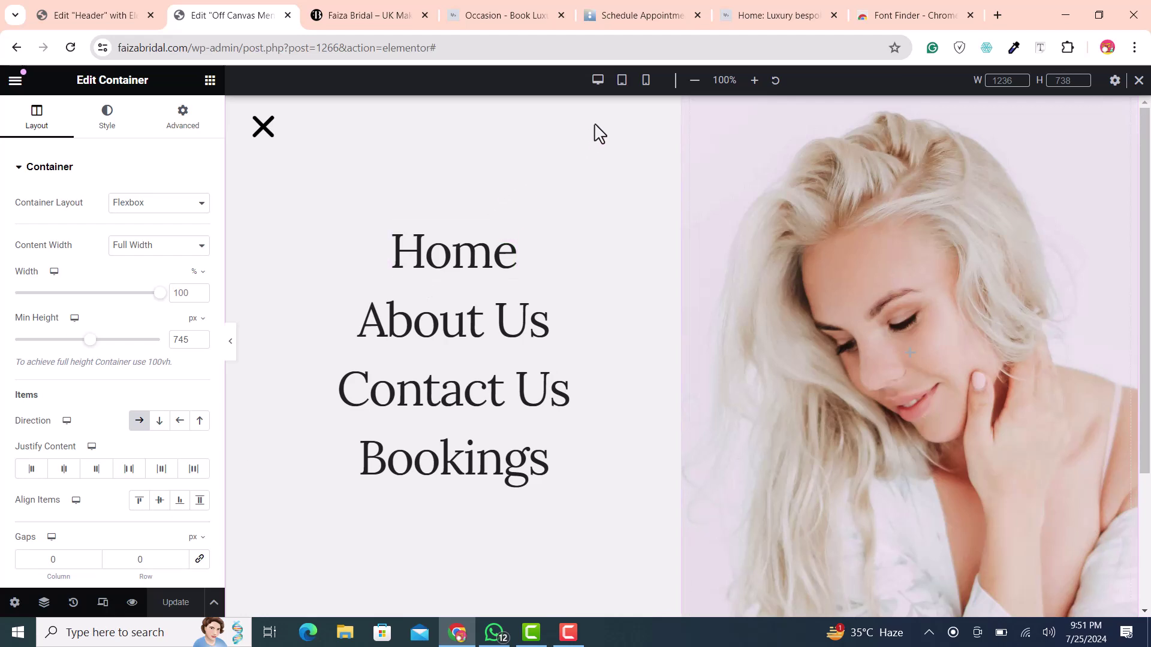
left_click(627, 84)
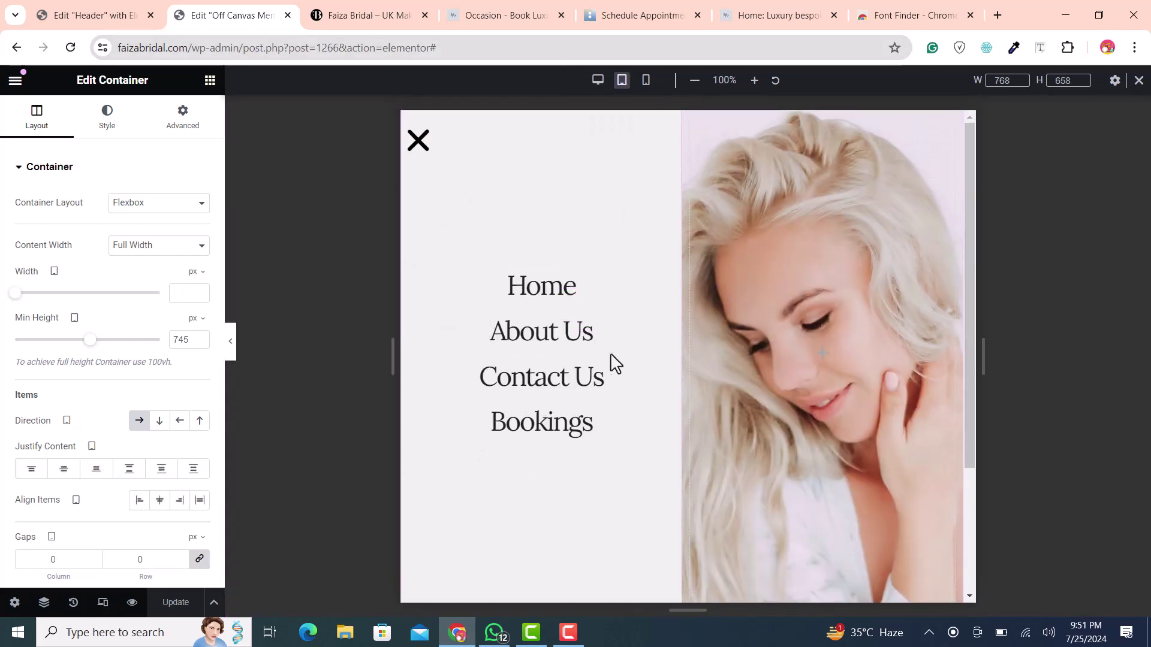
scroll(591, 334, "down", 1)
scroll(624, 299, "up", 1)
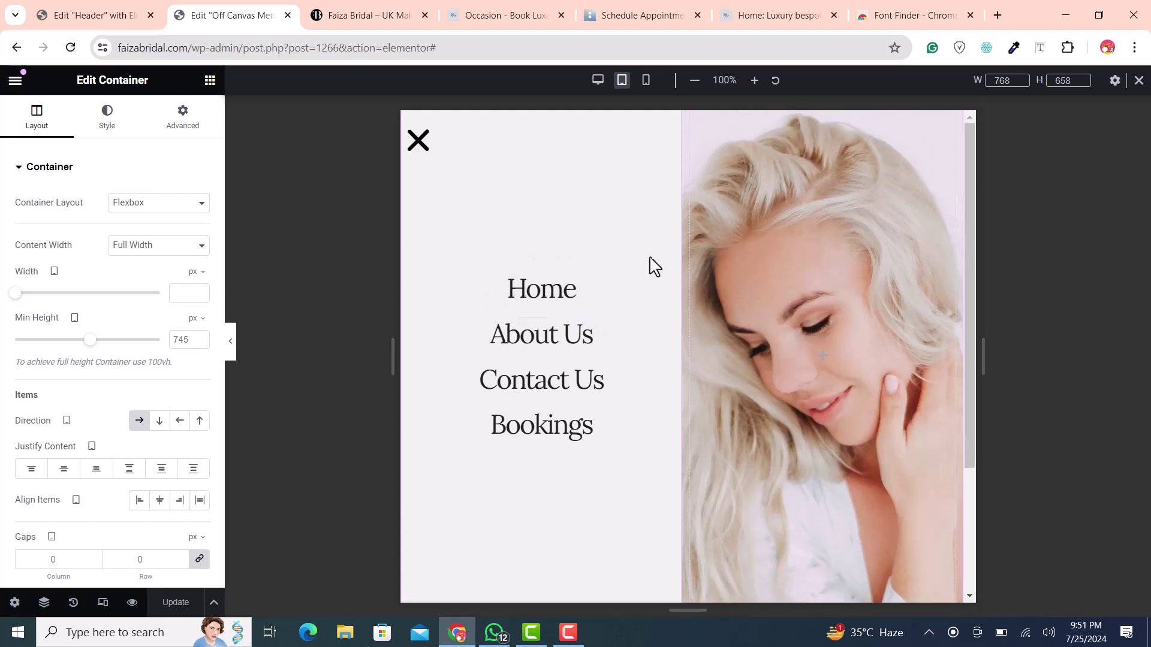
left_click(651, 84)
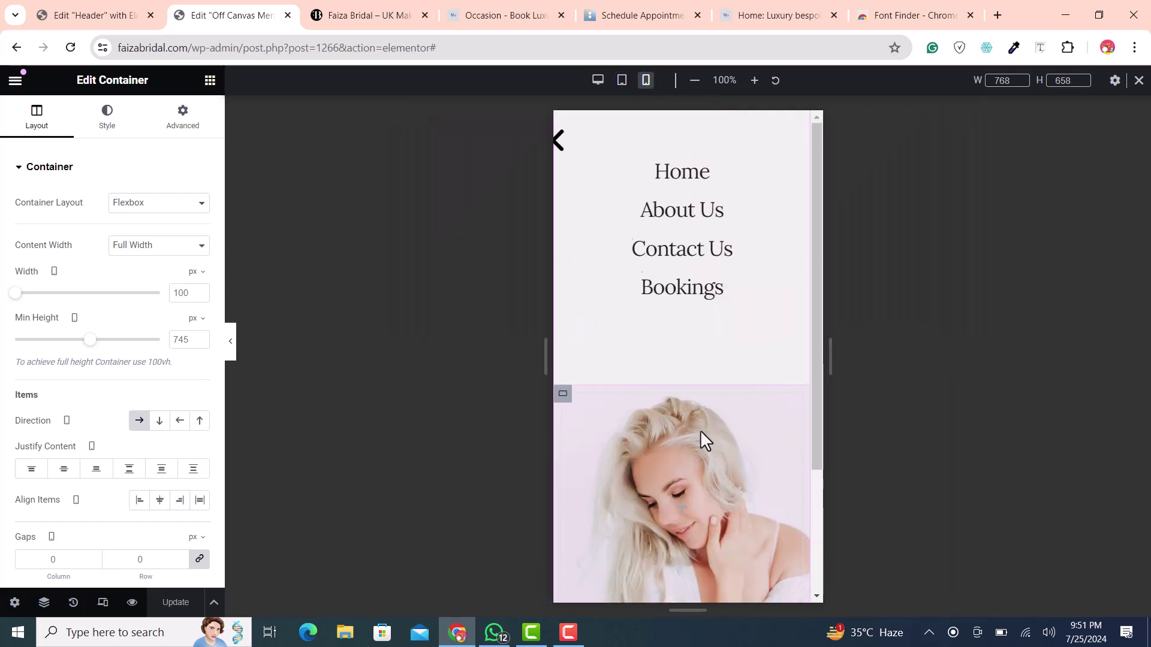
Step: Set the minimum height of the popup's image container to 0 px for mobile
scroll(700, 430, "down", 1)
left_click(562, 365)
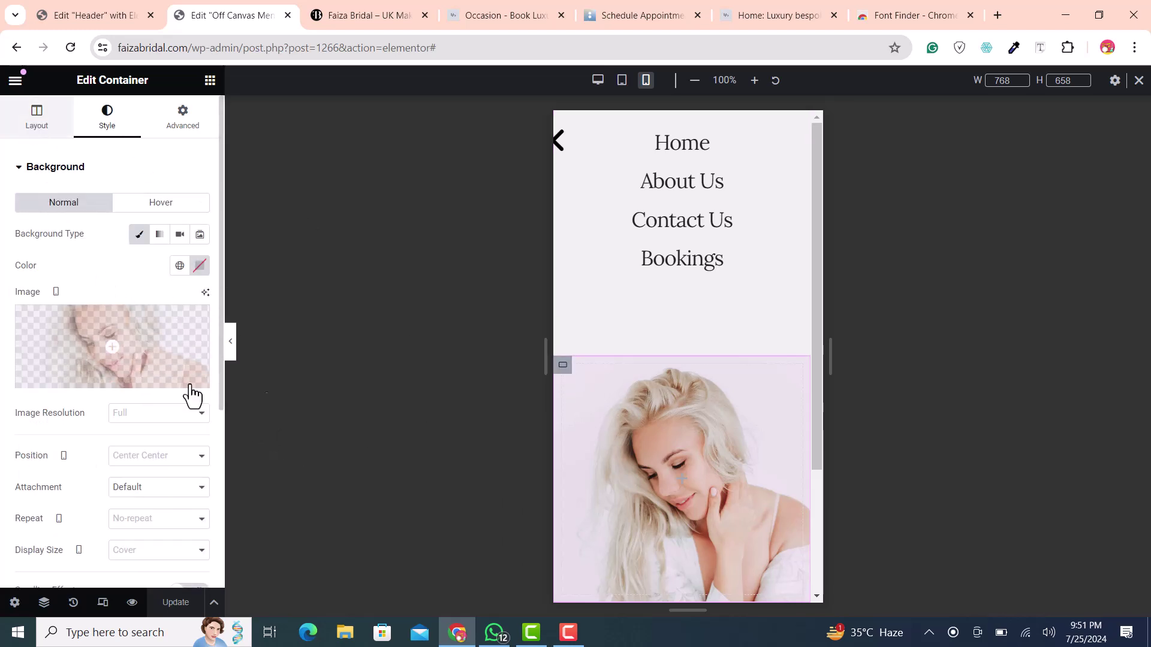
left_click(37, 117)
mouse_move(16, 349)
left_mouse_down()
mouse_move(28, 343)
mouse_move(4, 349)
left_mouse_up()
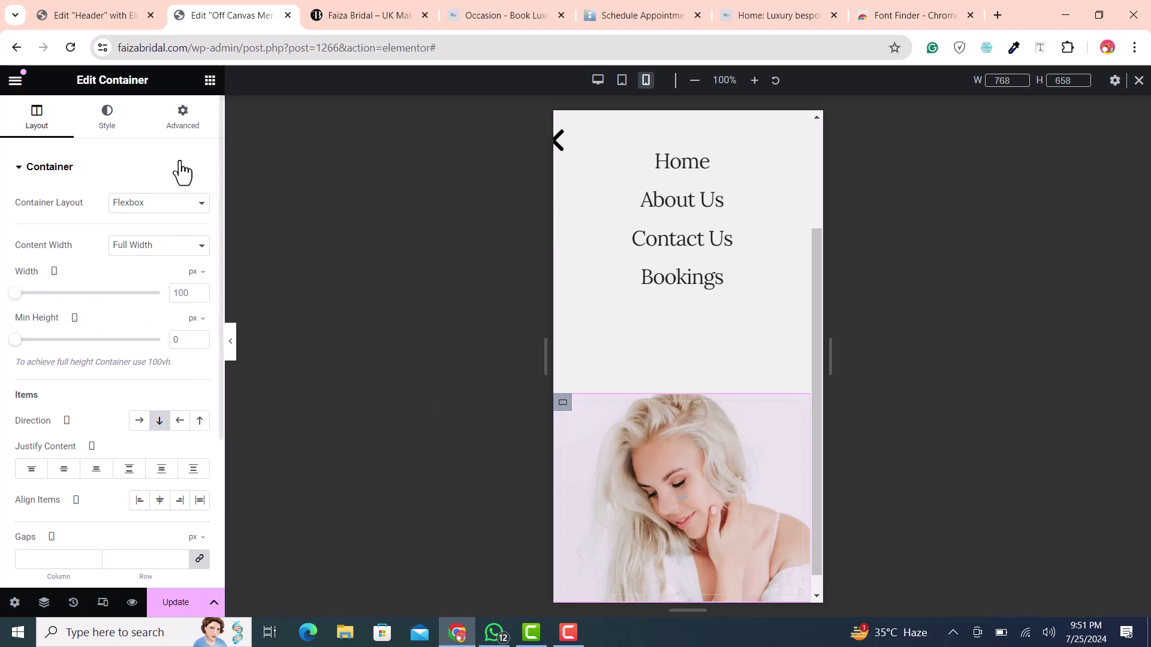
Step: Hide the popup's image container on mobile portrait through its responsive visibility settings
left_click(169, 132)
scroll(138, 390, "down", 5)
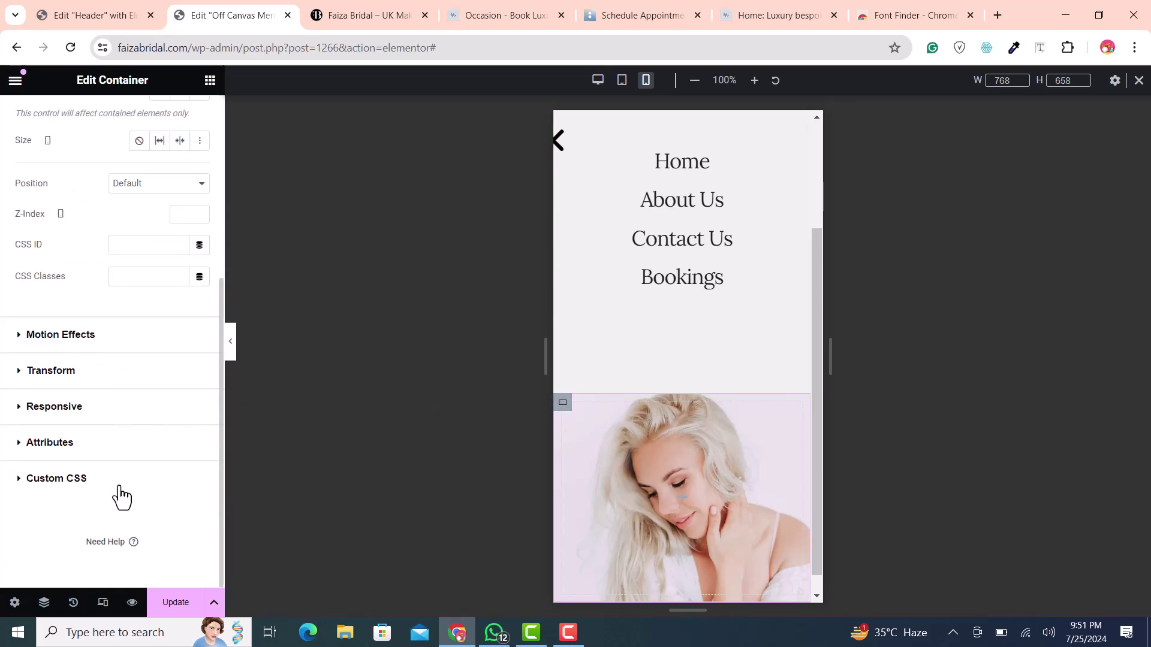
left_click(31, 407)
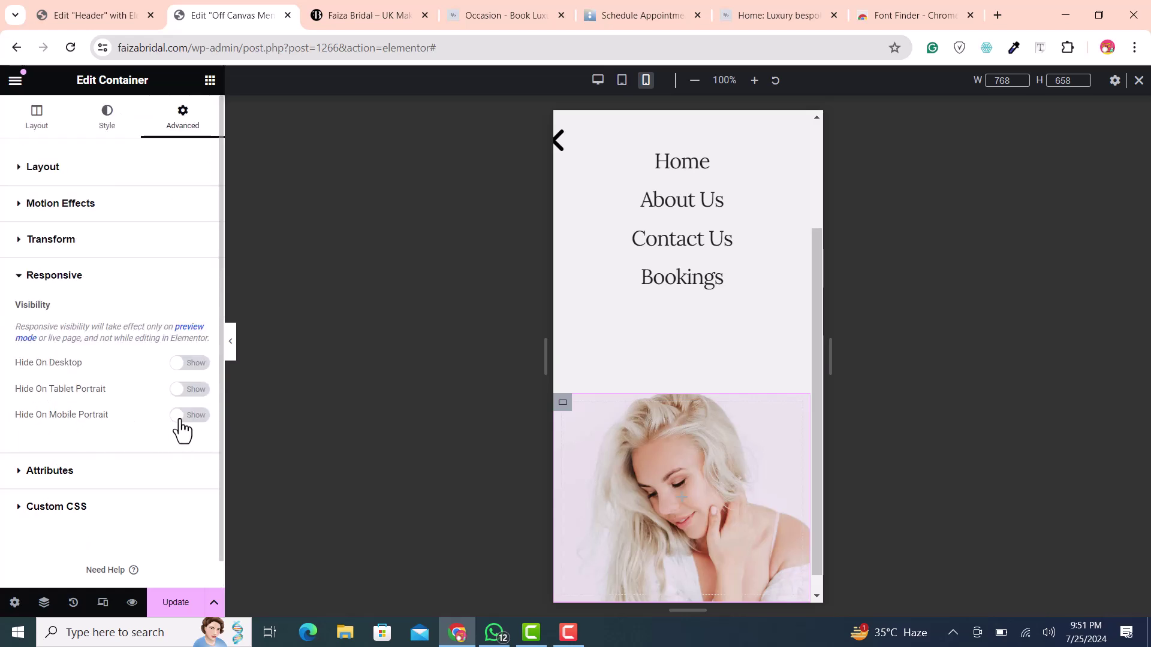
left_click(180, 420)
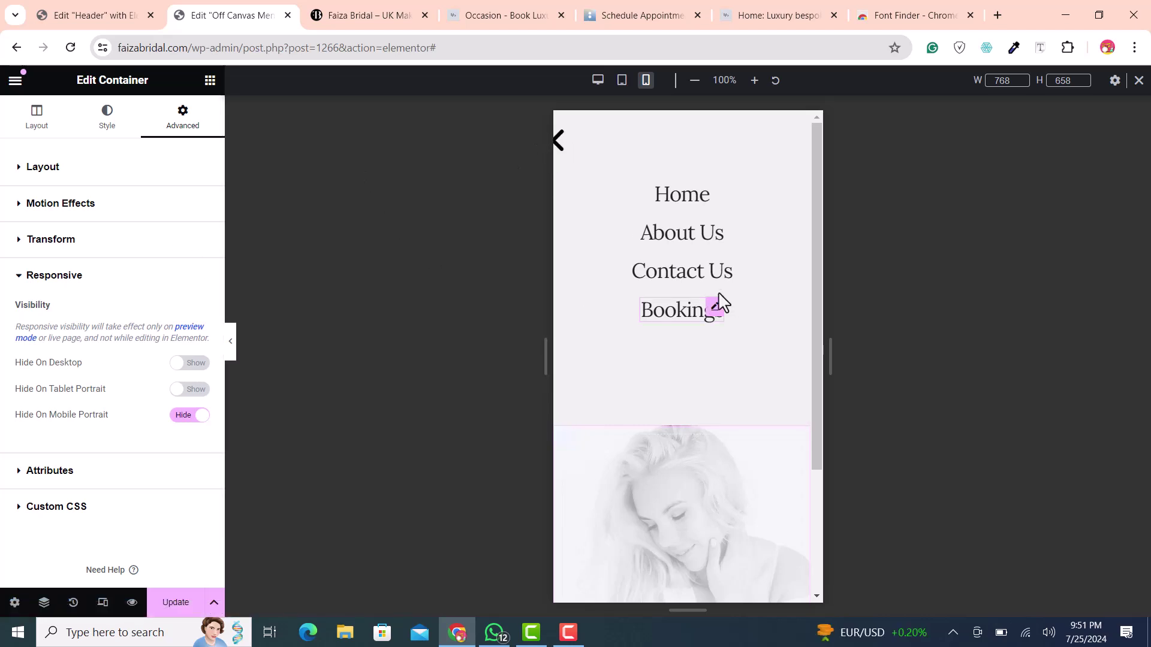
Step: Set the popup close button's horizontal position to 80.1% for mobile and update the template without adding display conditions
left_click(15, 603)
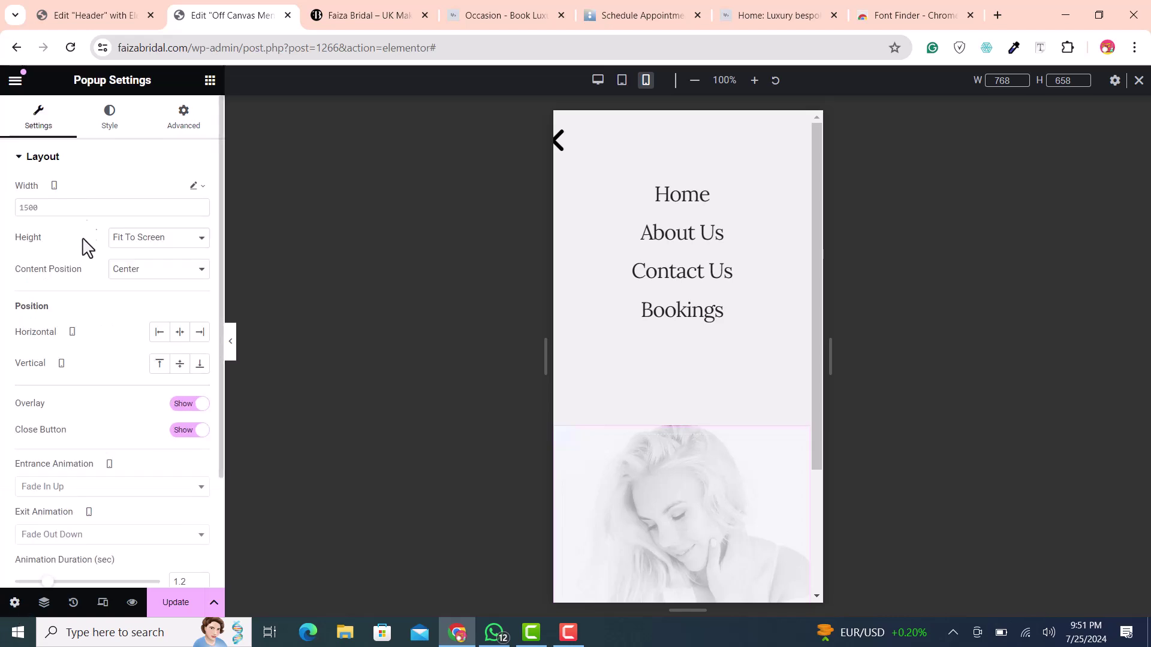
left_click(183, 144)
scroll(104, 507, "down", 2)
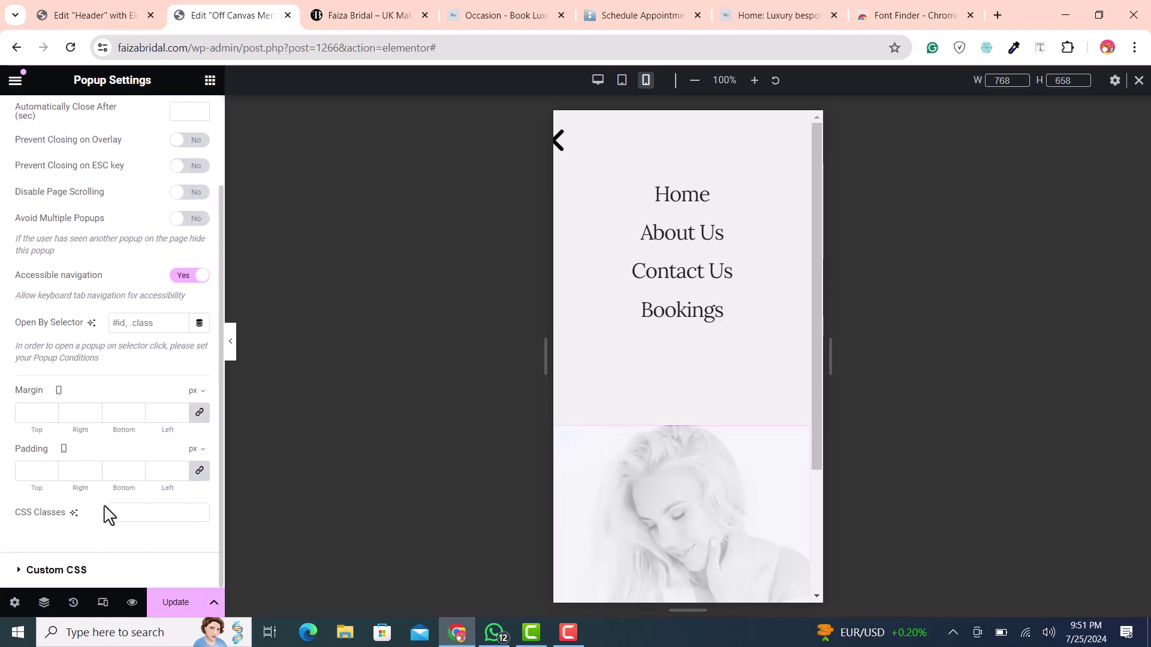
scroll(108, 513, "up", 3)
left_click(109, 116)
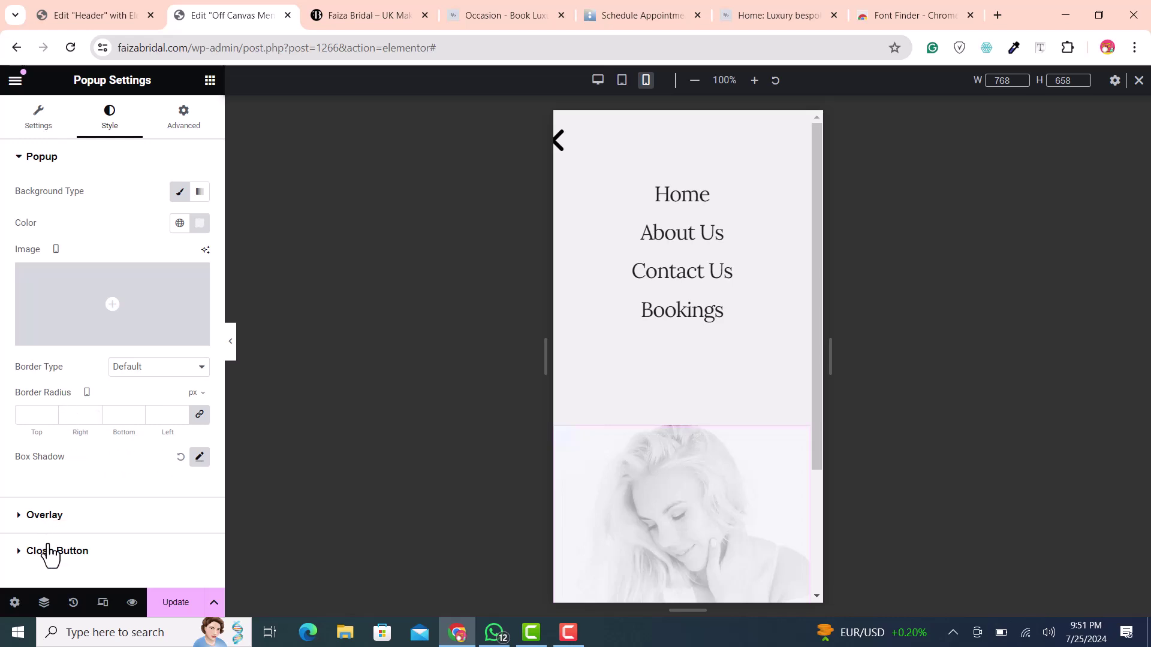
left_click(49, 551)
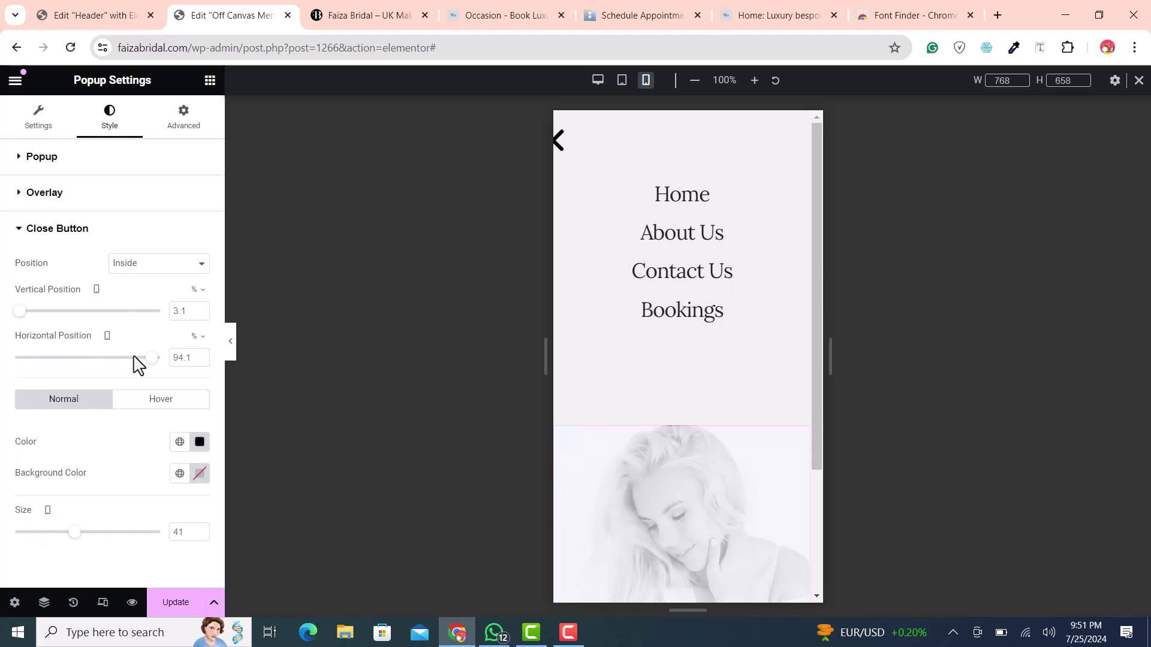
left_click_drag(152, 359, 133, 359)
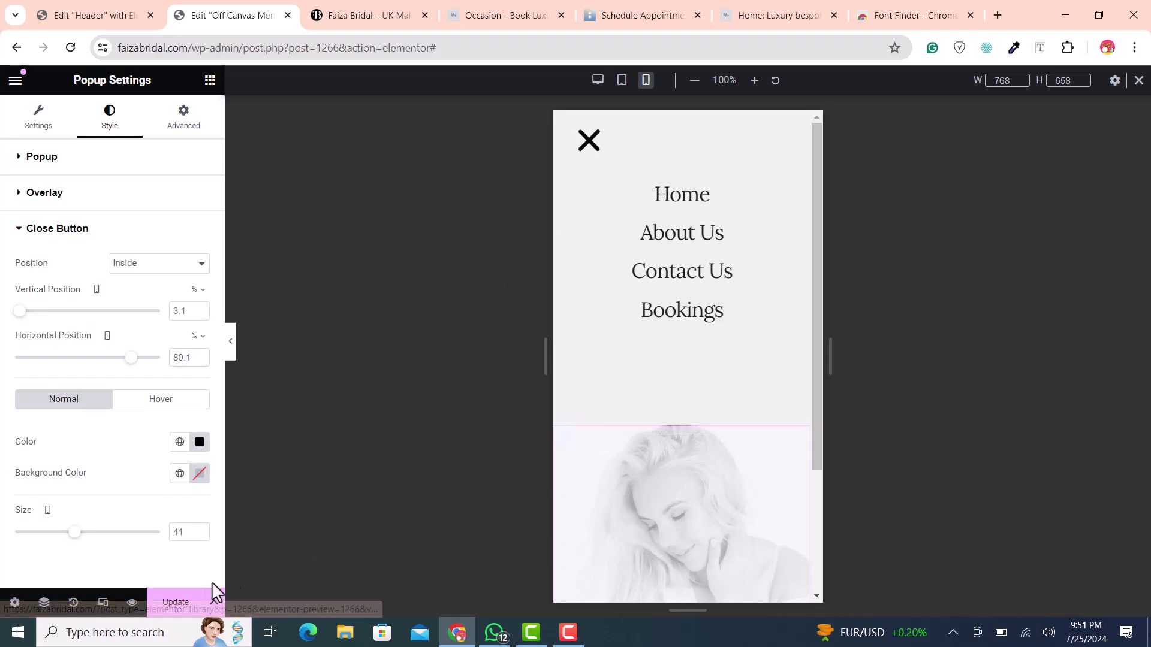
left_click(176, 604)
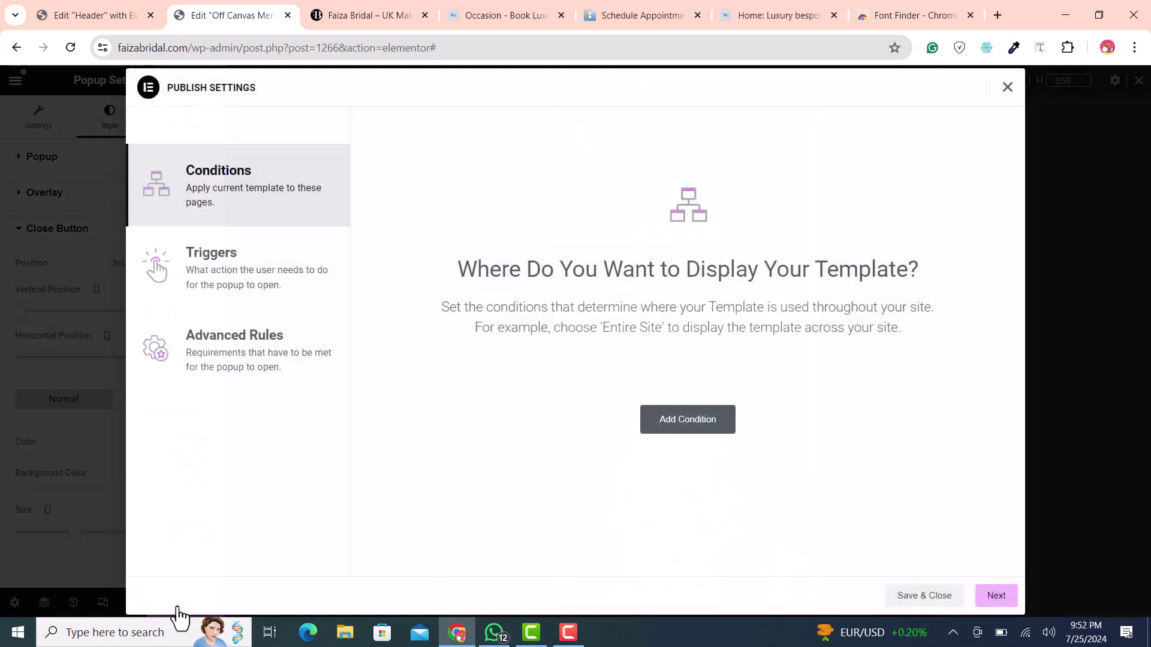
left_click(918, 599)
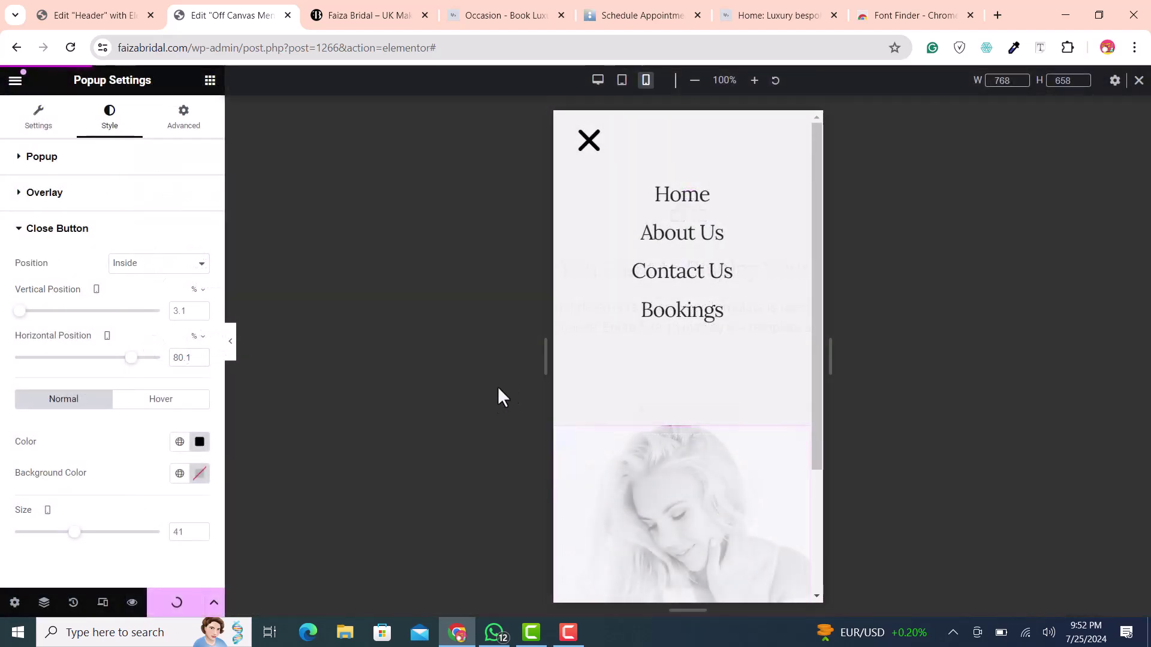
Step: Reload the Faiza Bridal home page and test opening and closing the menu popup at desktop size
left_click(345, 14)
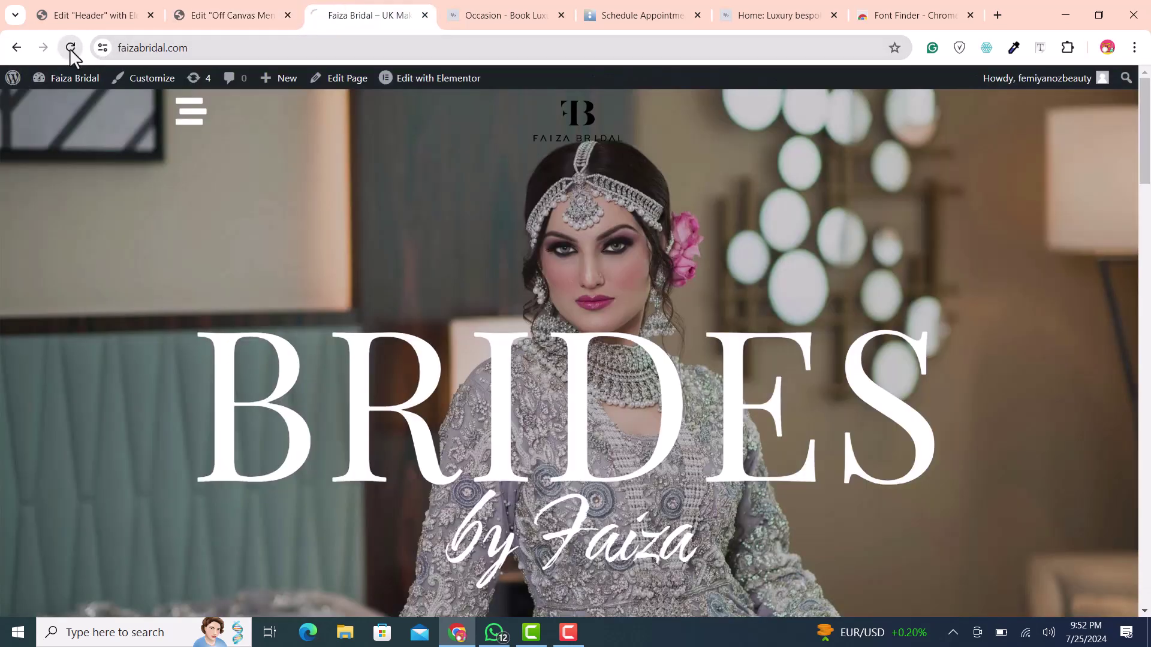
left_click(190, 116)
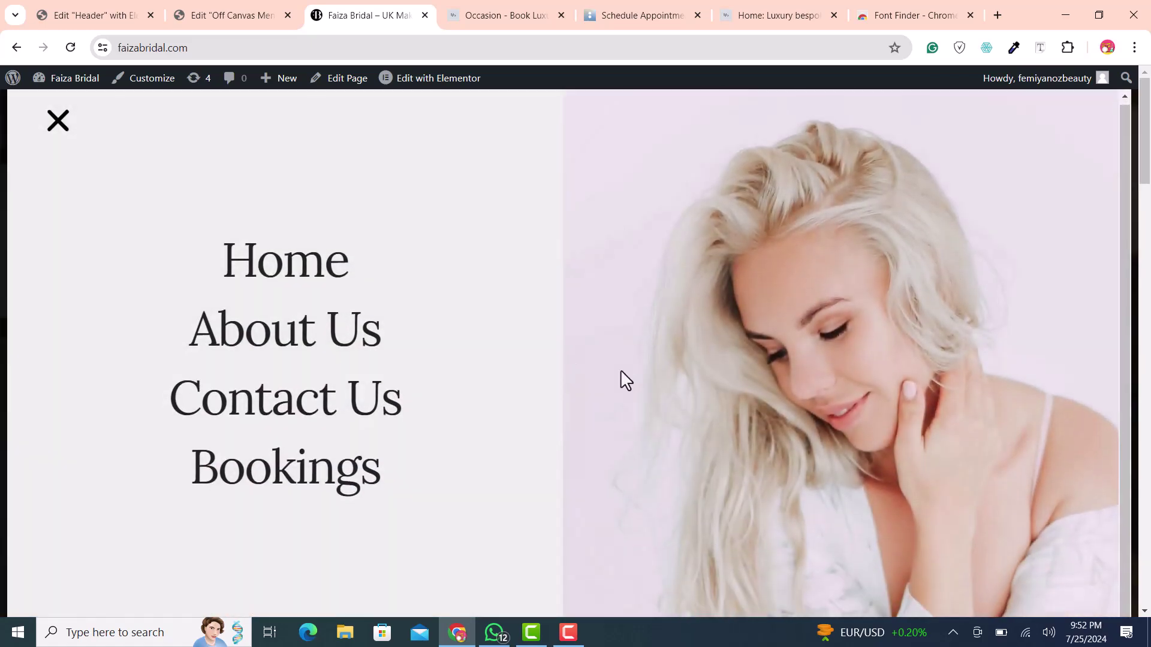
left_click(54, 133)
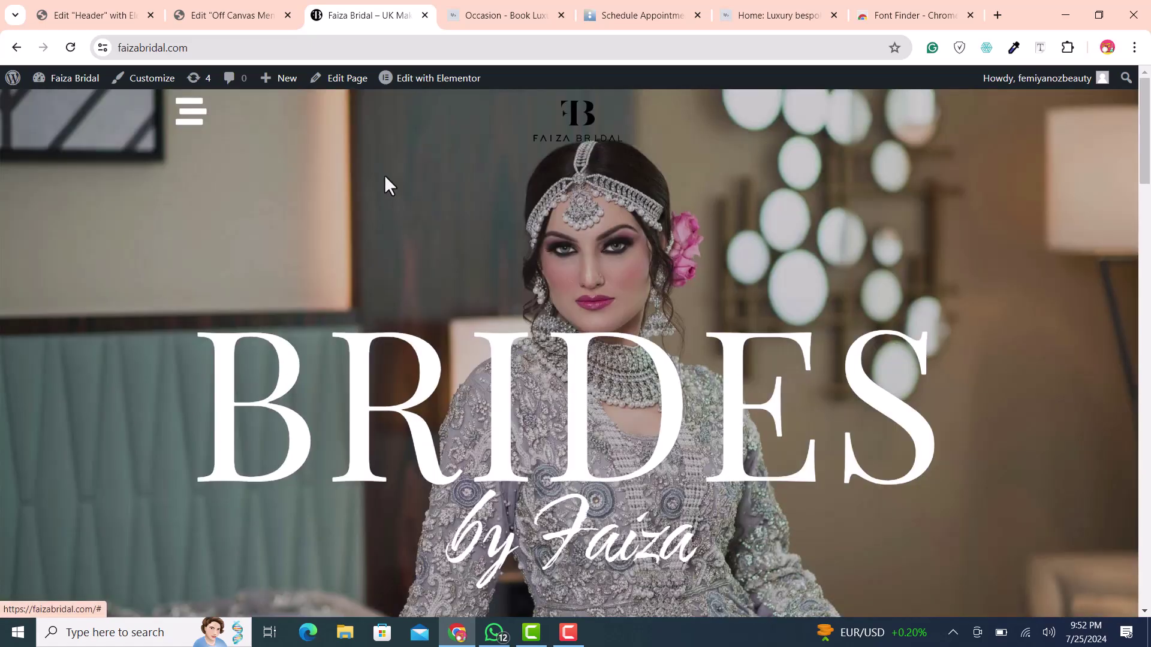
Step: Inspect the home page at a 320 px mobile width and open the menu popup from the header icon
right_click(384, 175)
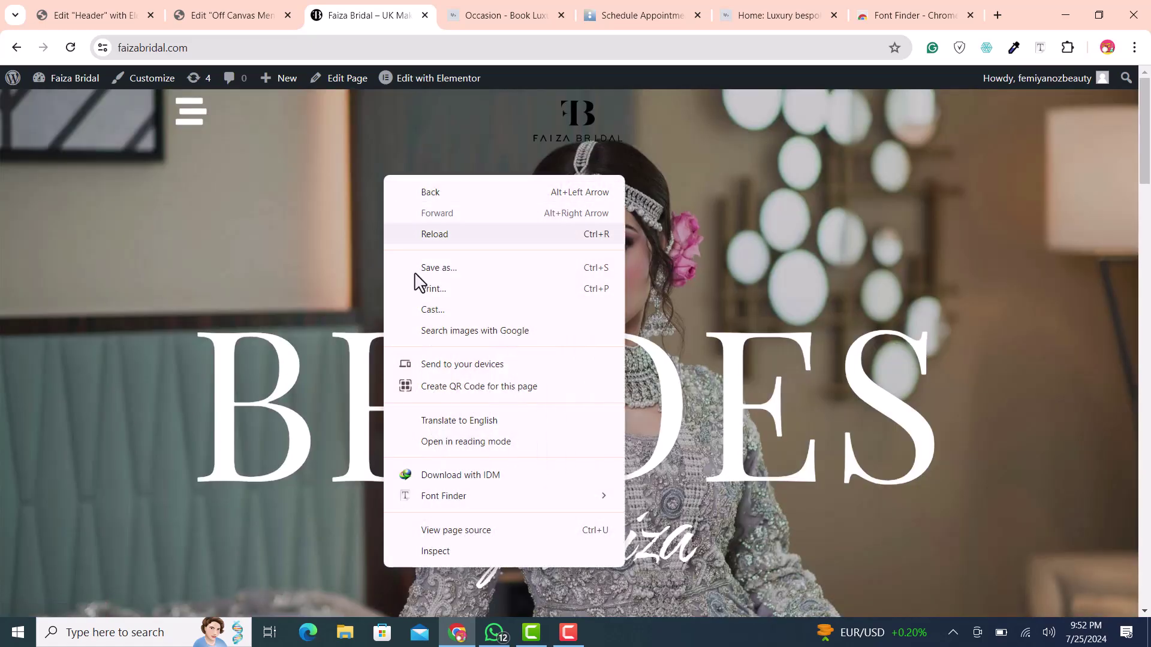
left_click(459, 552)
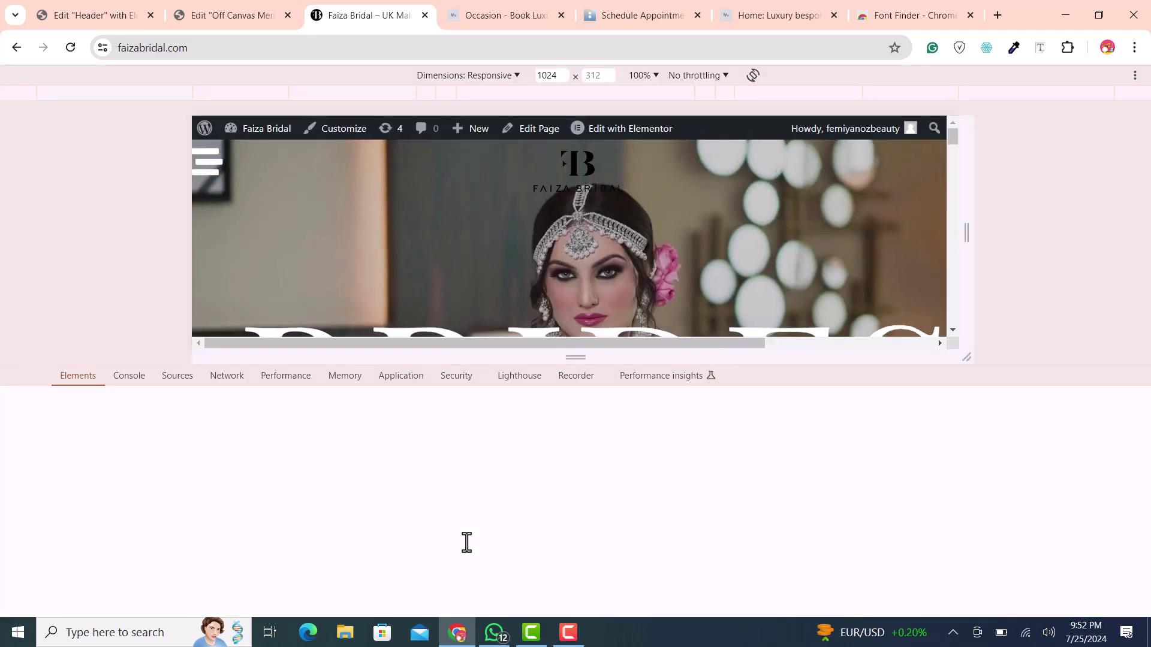
left_click(521, 95)
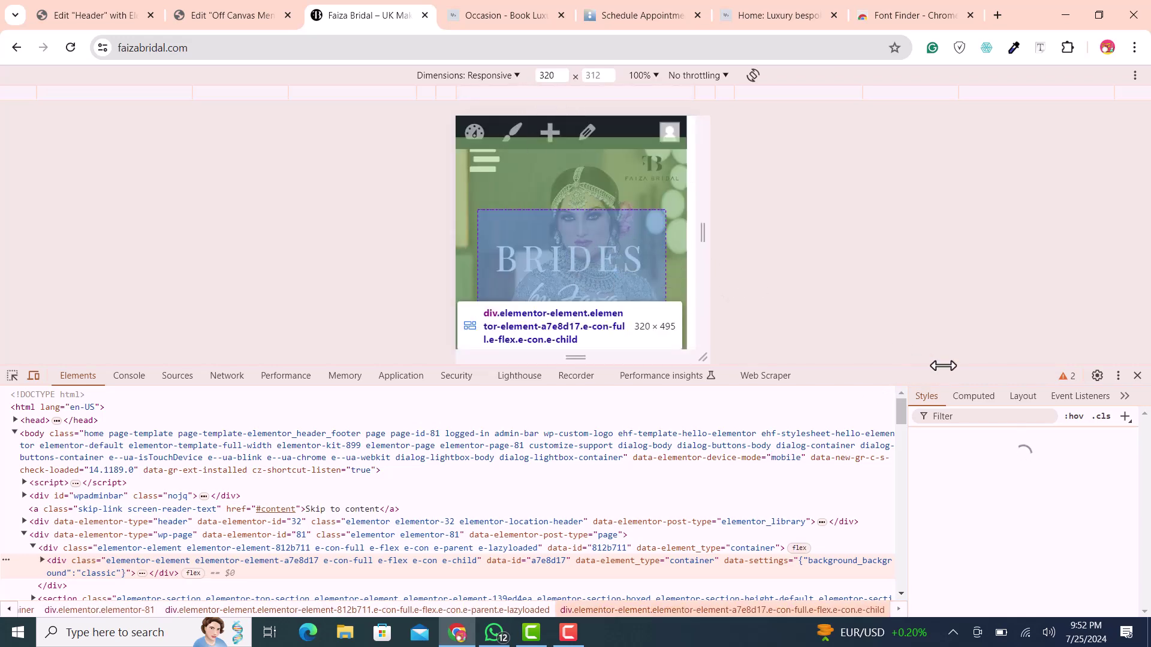
left_click(486, 161)
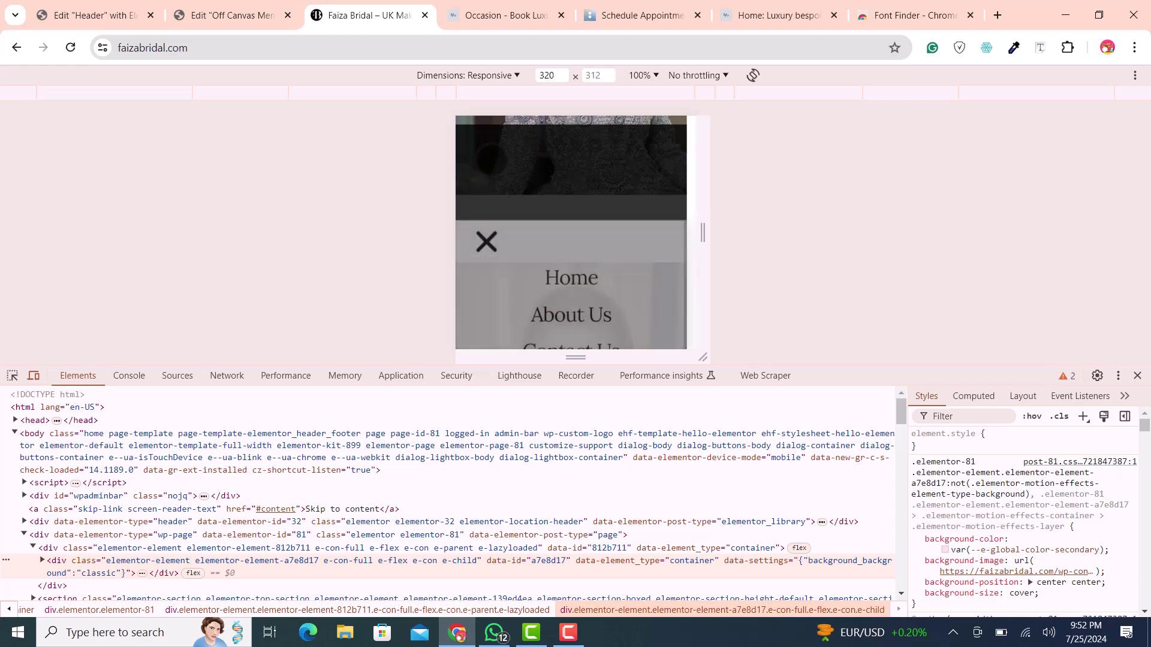
Step: Enlarge the mobile preview area and examine how the menu popup's links and close button fit and scroll
scroll(516, 307, "down", 1)
scroll(516, 307, "up", 2)
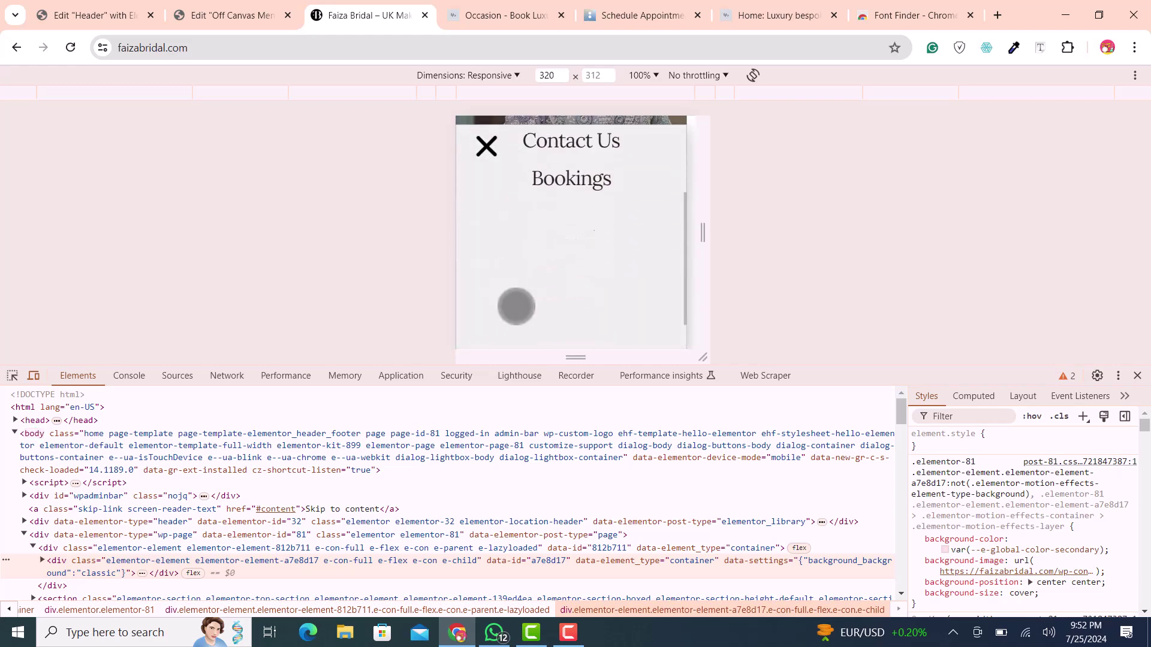
left_click_drag(971, 370, 967, 517)
scroll(588, 306, "down", 1)
scroll(589, 307, "up", 1)
scroll(589, 307, "down", 1)
scroll(589, 310, "up", 2)
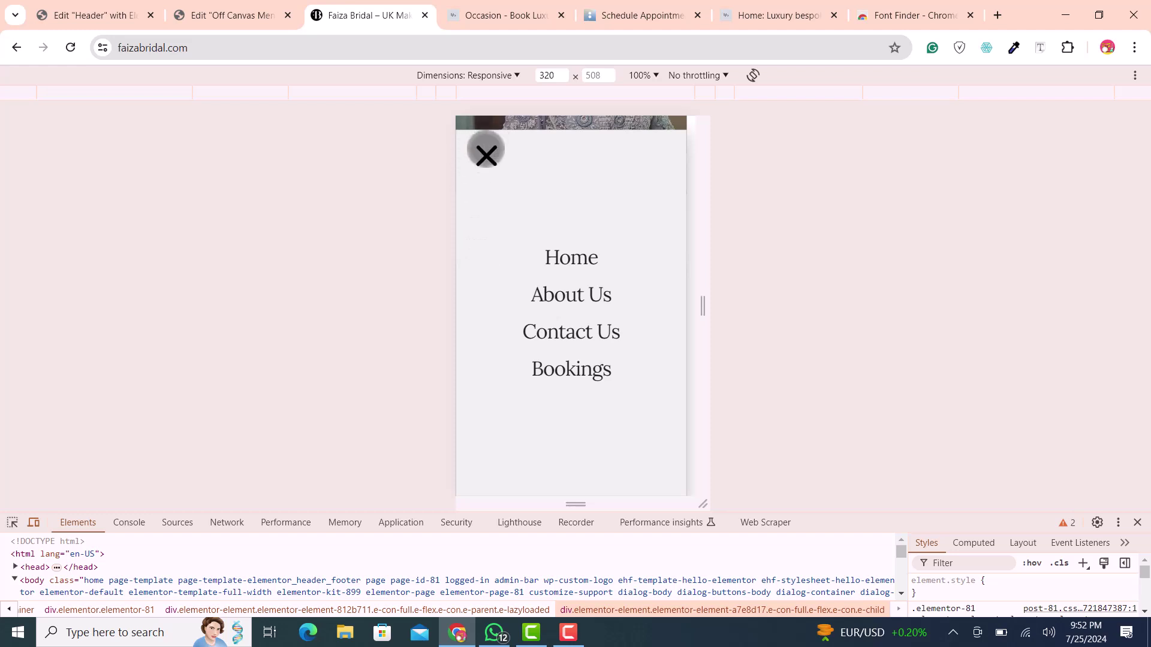
scroll(514, 283, "down", 1)
scroll(570, 255, "up", 1)
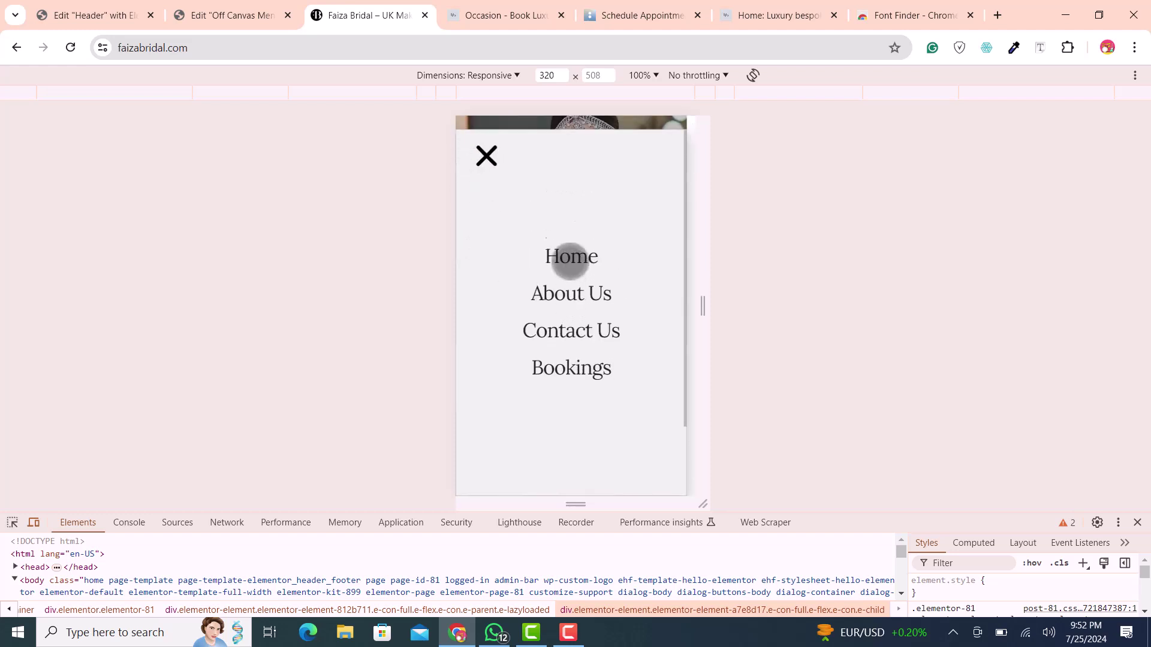
Step: Set the popup's outermost container to a minimum height of 500 px for mobile and update the template without conditions
left_click(210, 12)
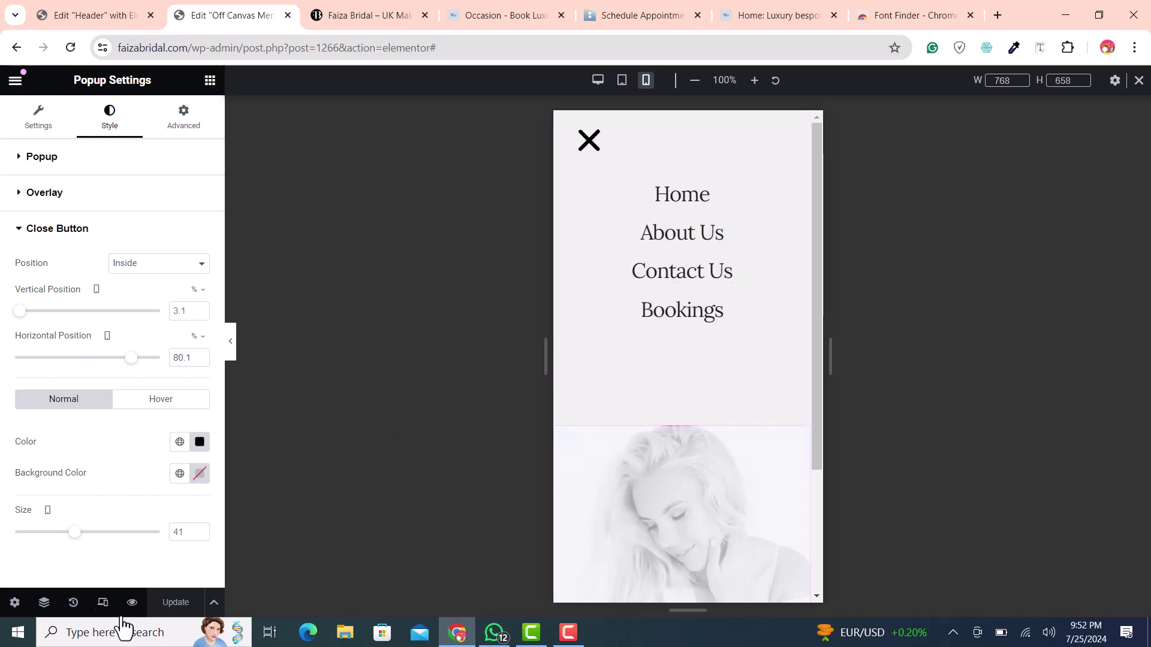
left_click(43, 602)
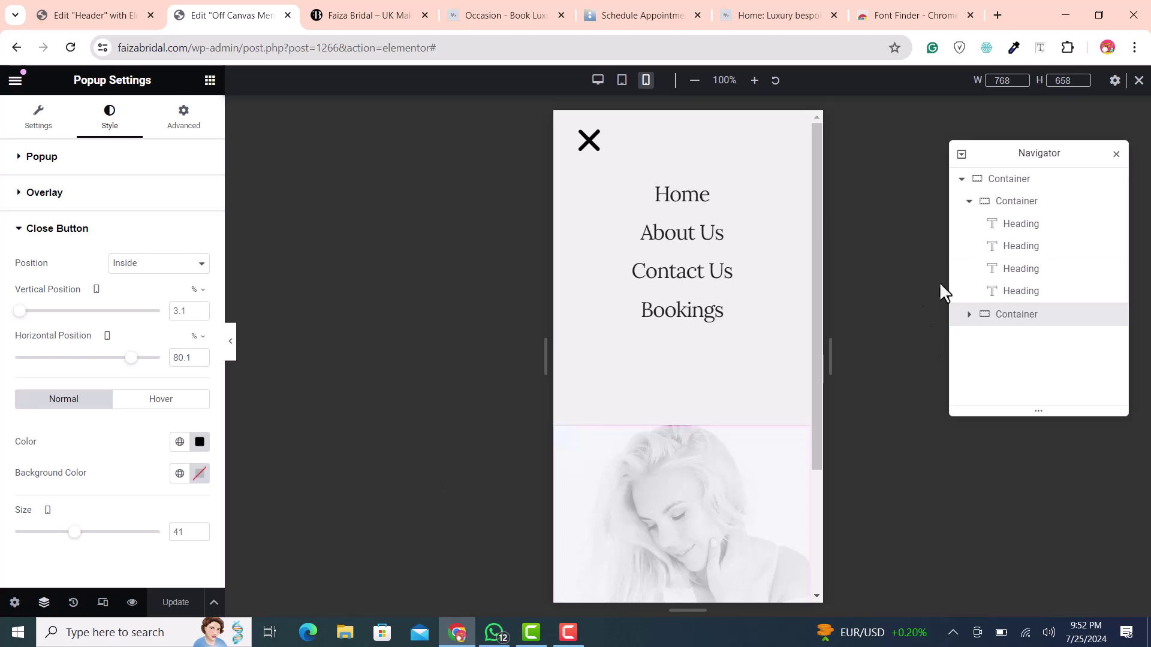
left_click(1034, 180)
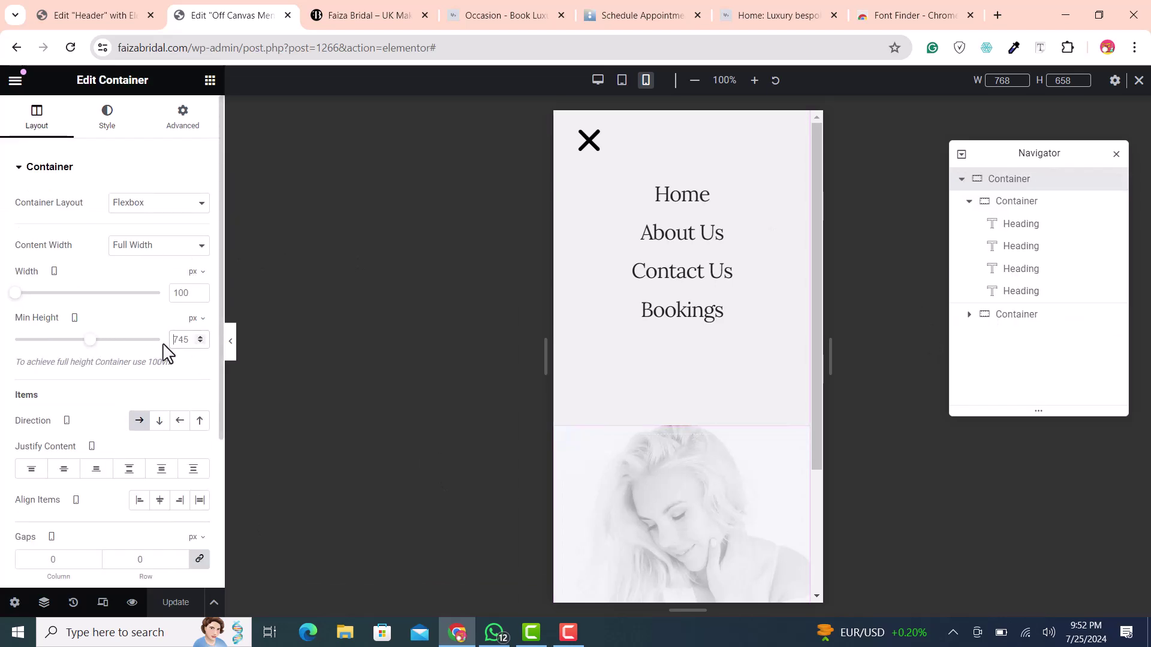
left_click_drag(91, 340, 69, 339)
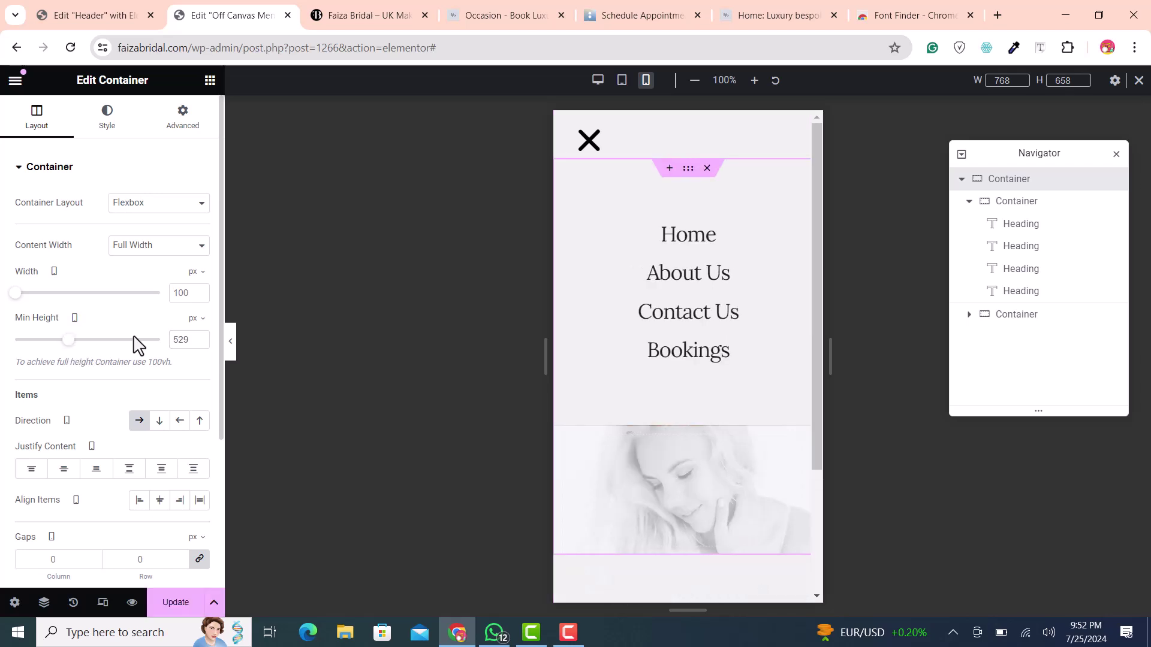
type("745")
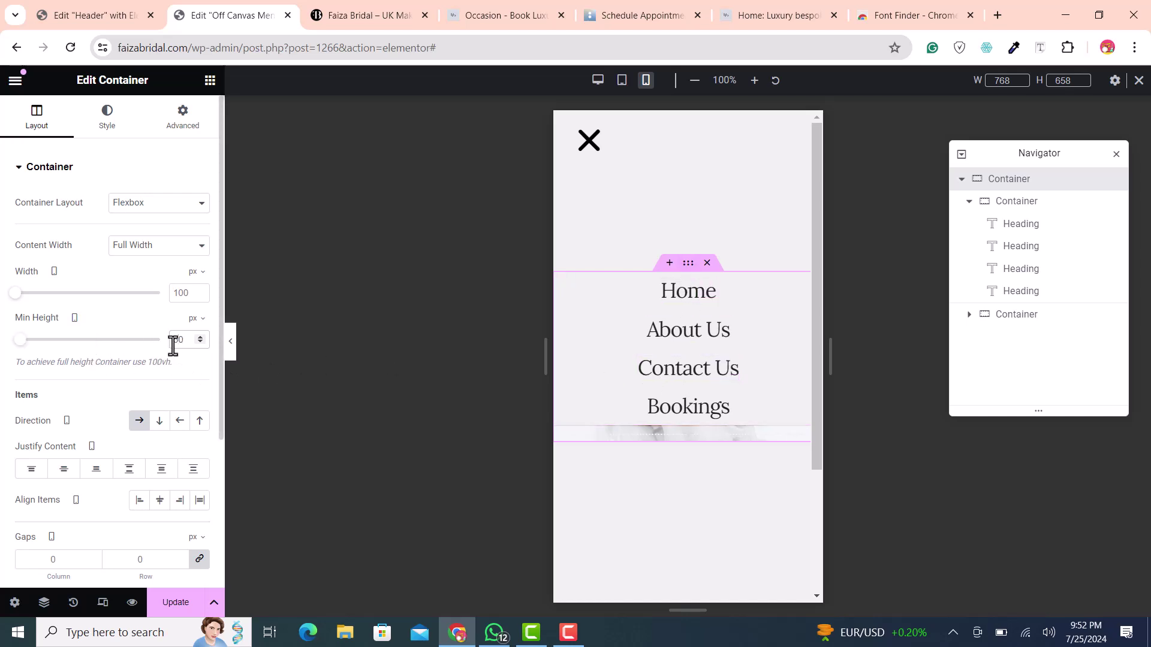
type("0")
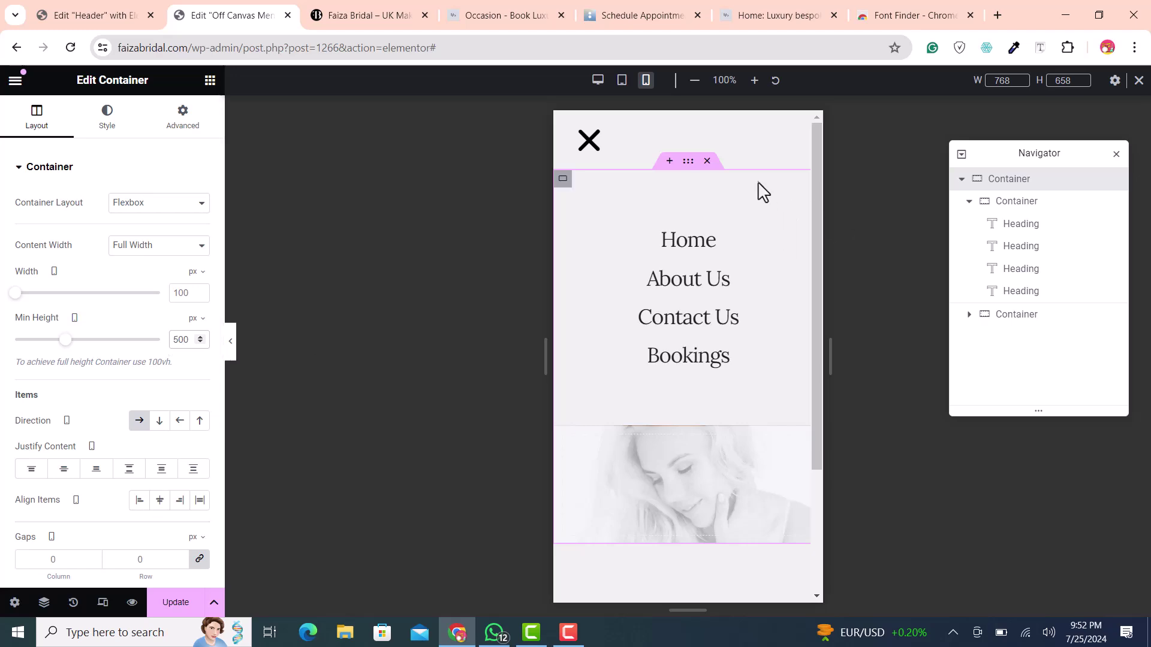
left_click(171, 602)
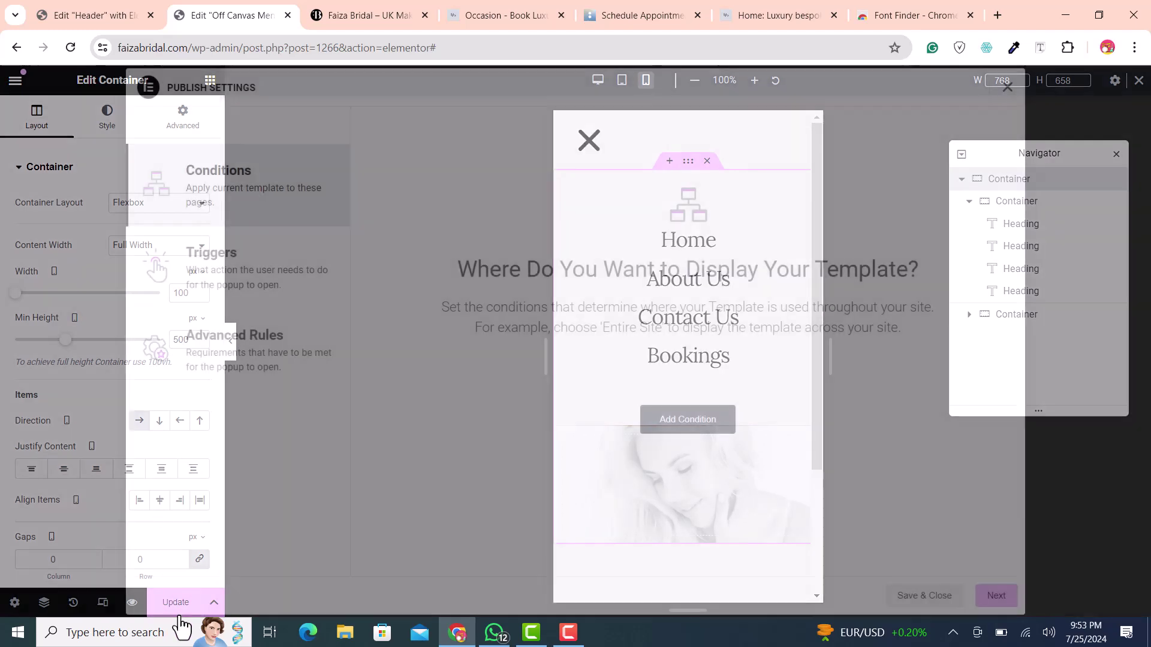
left_click(924, 596)
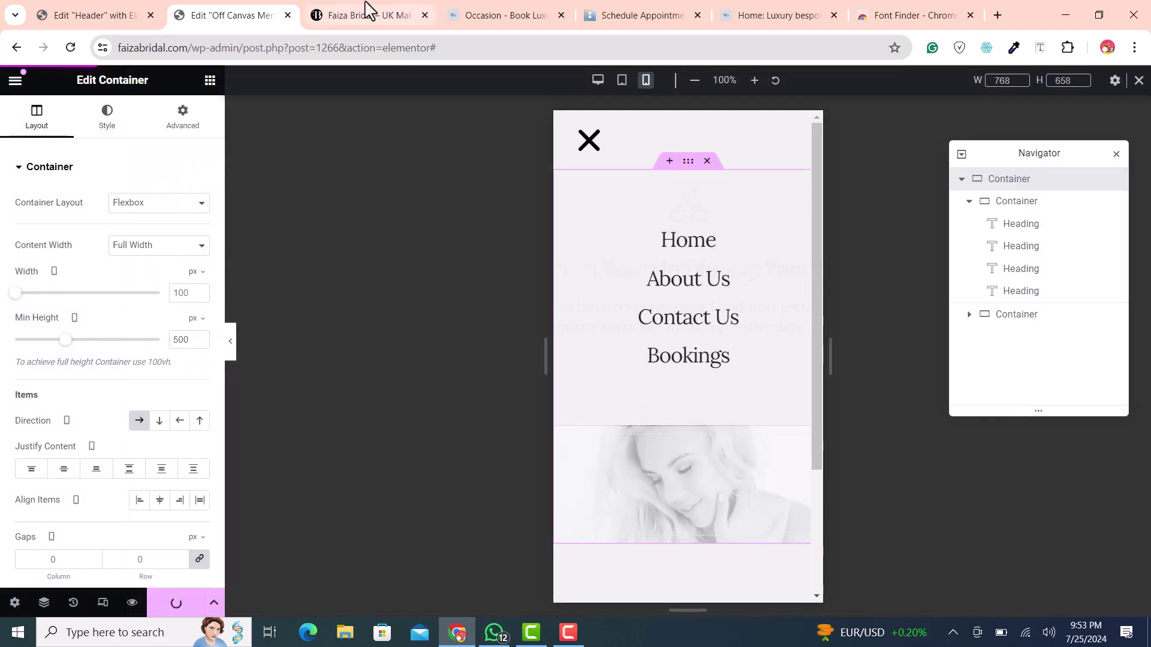
Step: Reload the Faiza Bridal home page, test opening and closing the popup at 320 px mobile width, and close the developer tools
left_click(484, 10)
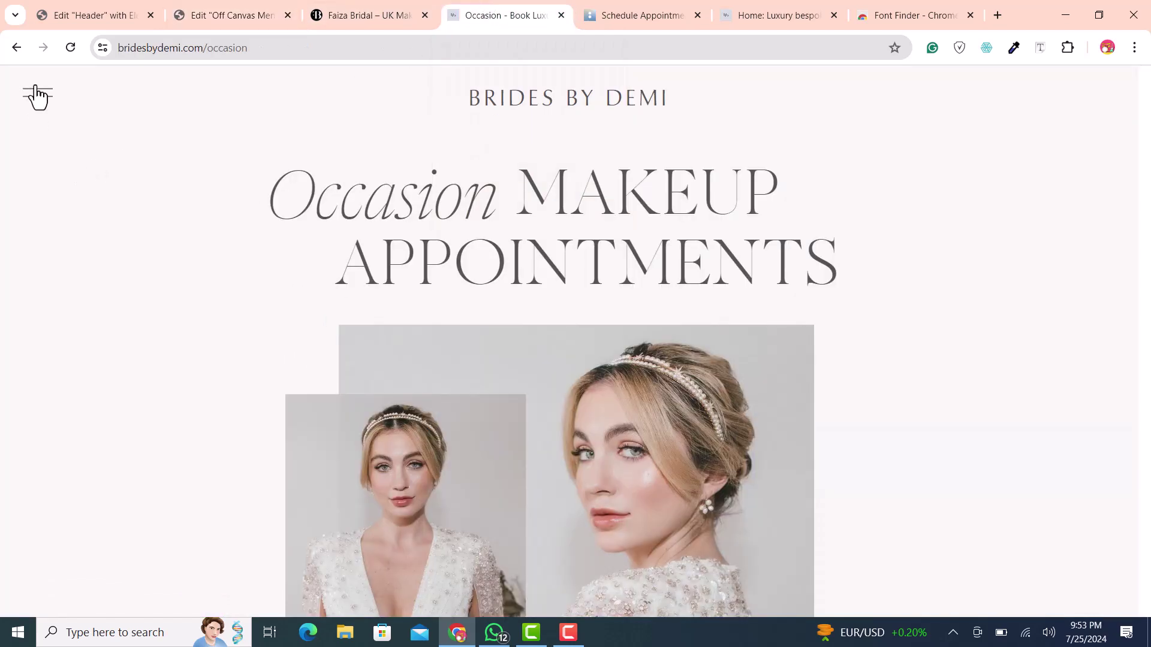
left_click(393, 10)
left_click(70, 48)
right_click(365, 169)
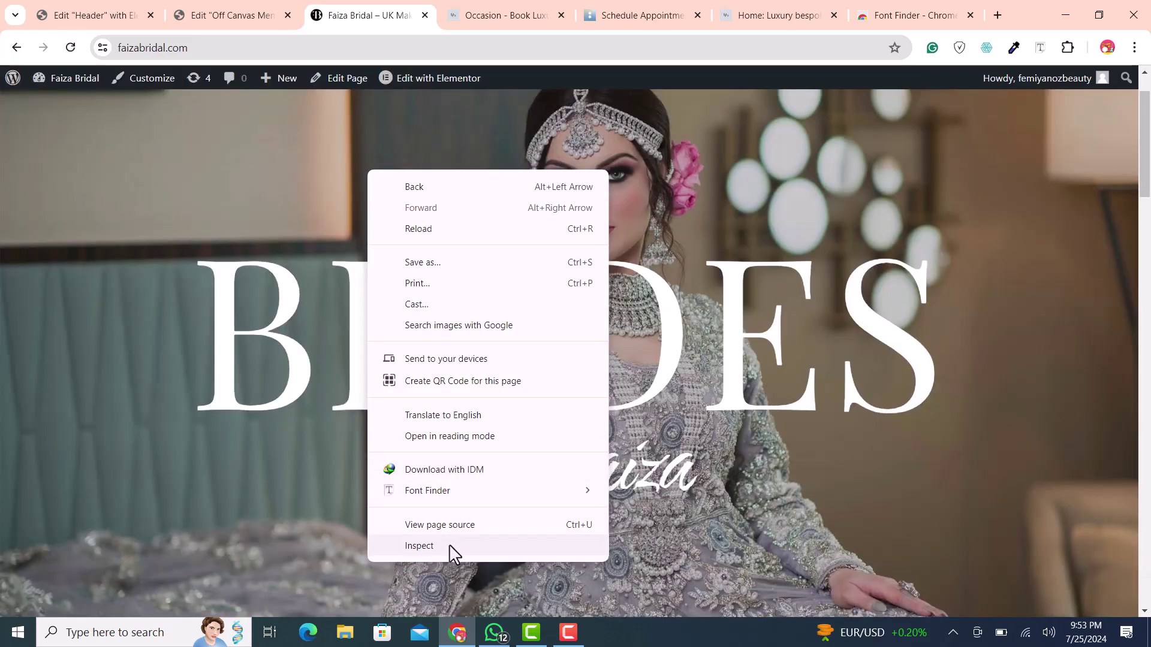
left_click(449, 544)
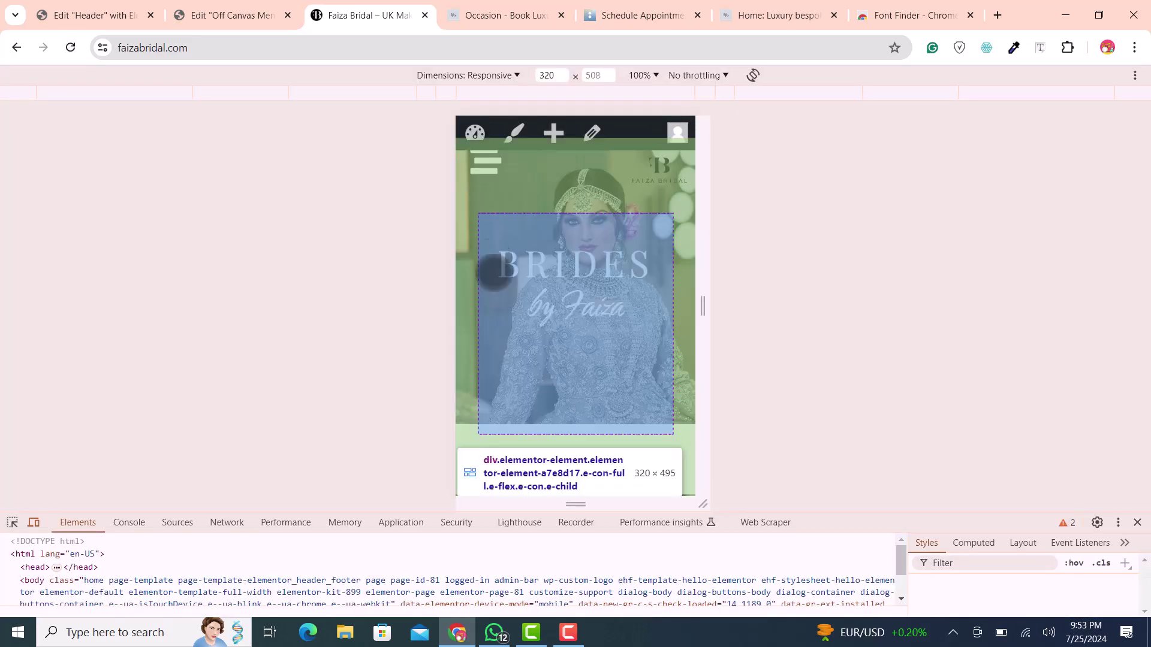
left_click(484, 161)
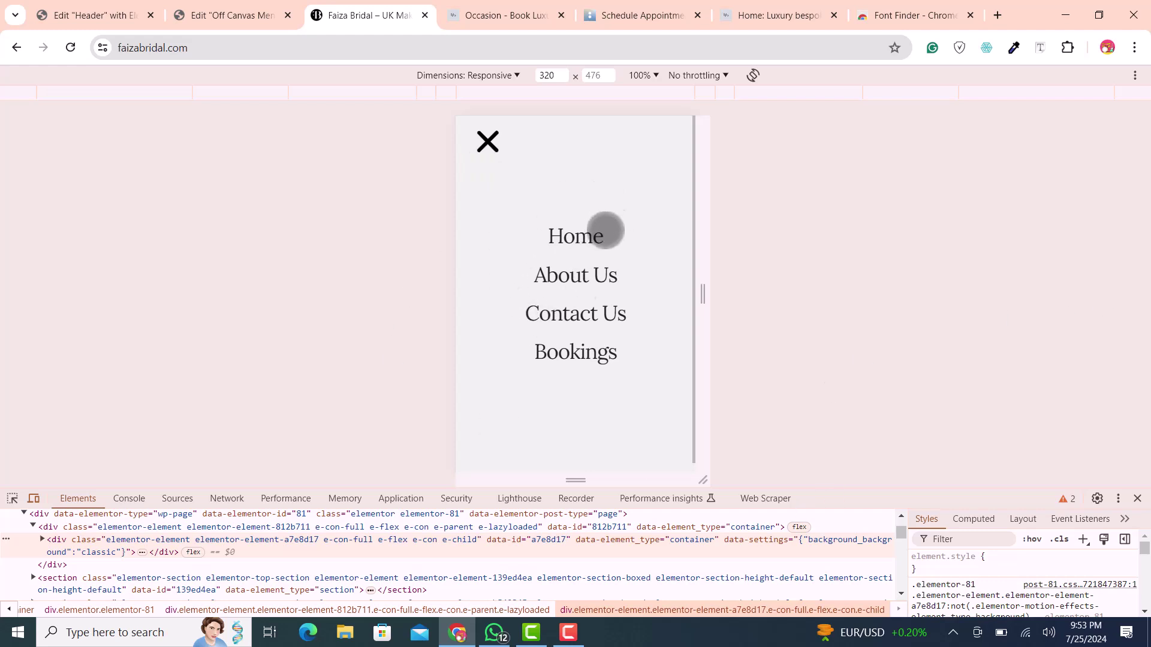
left_click(492, 154)
left_click(1137, 498)
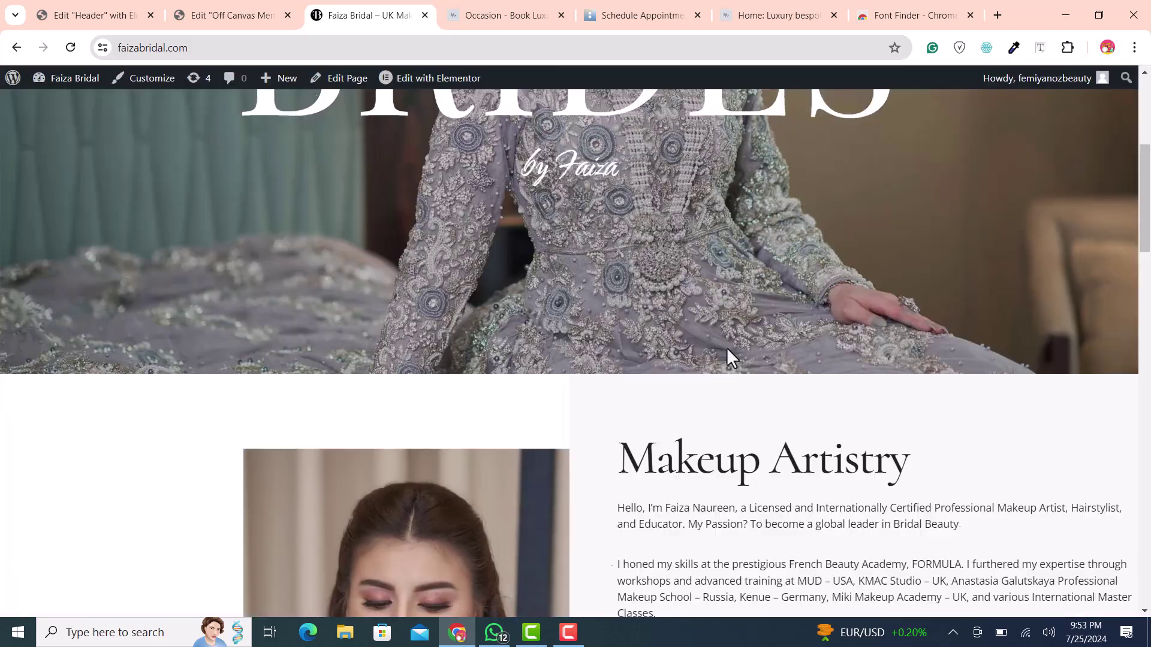
Step: Test opening the menu popup from the header icon and closing it on the desktop home page
scroll(580, 330, "up", 5)
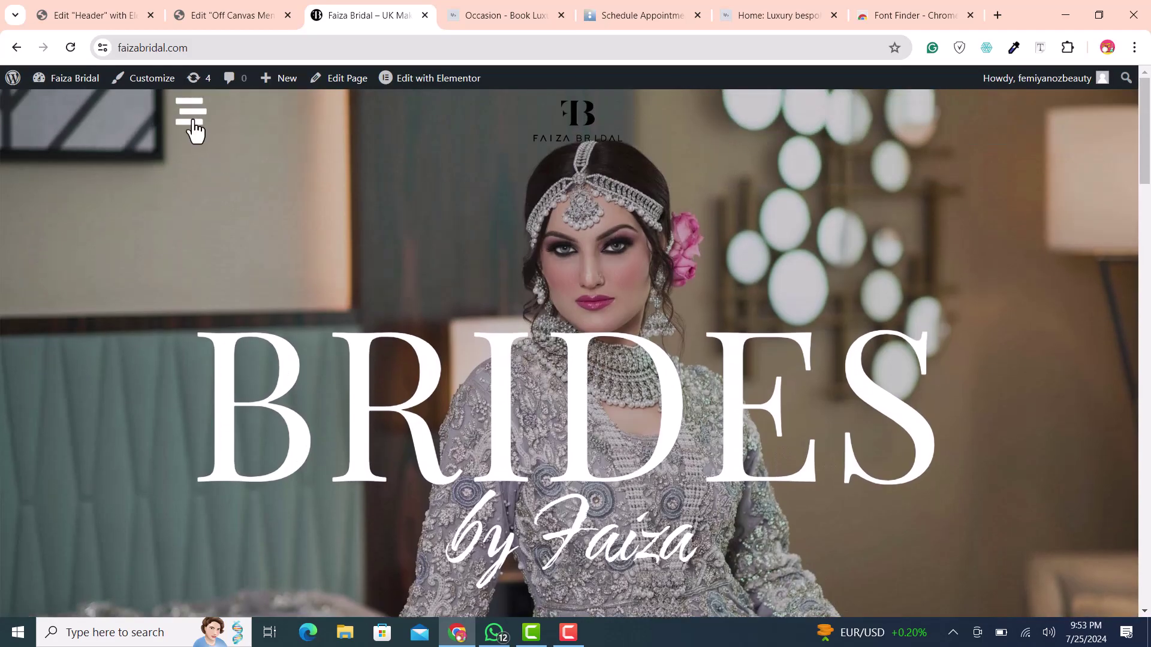
left_click(193, 129)
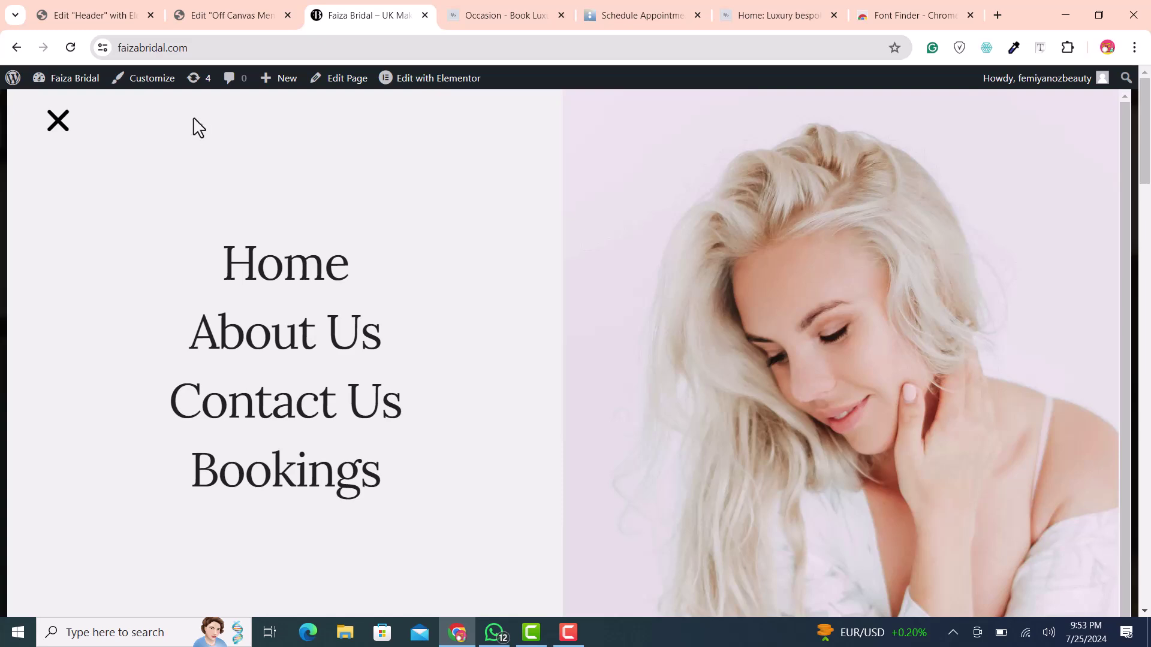
left_click(47, 136)
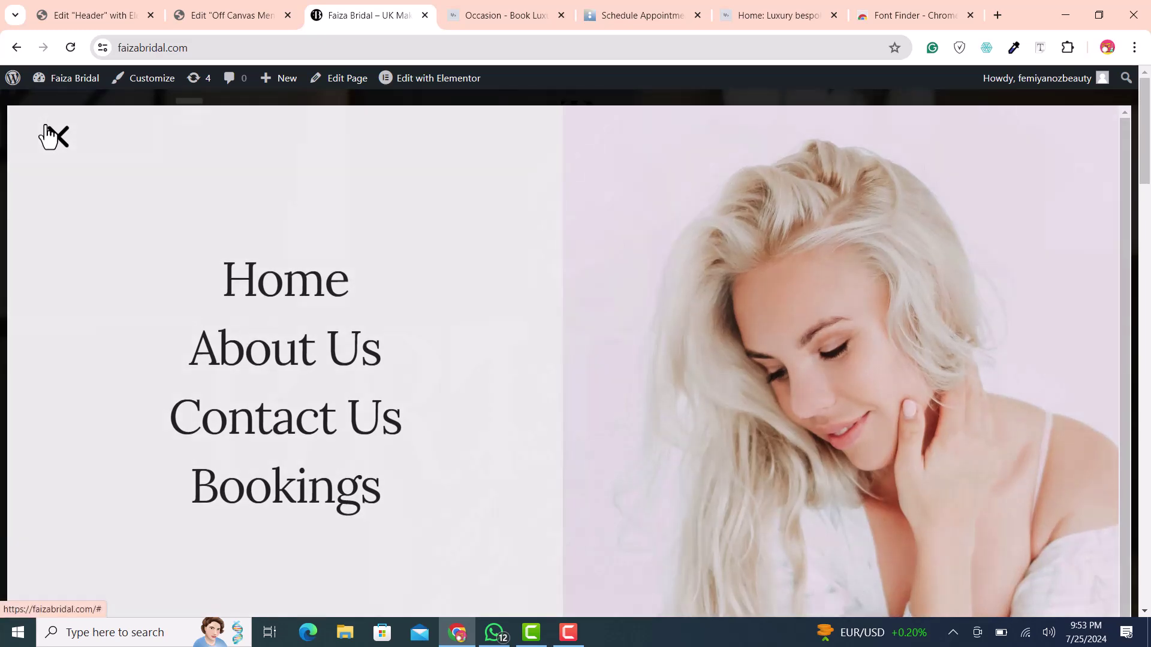